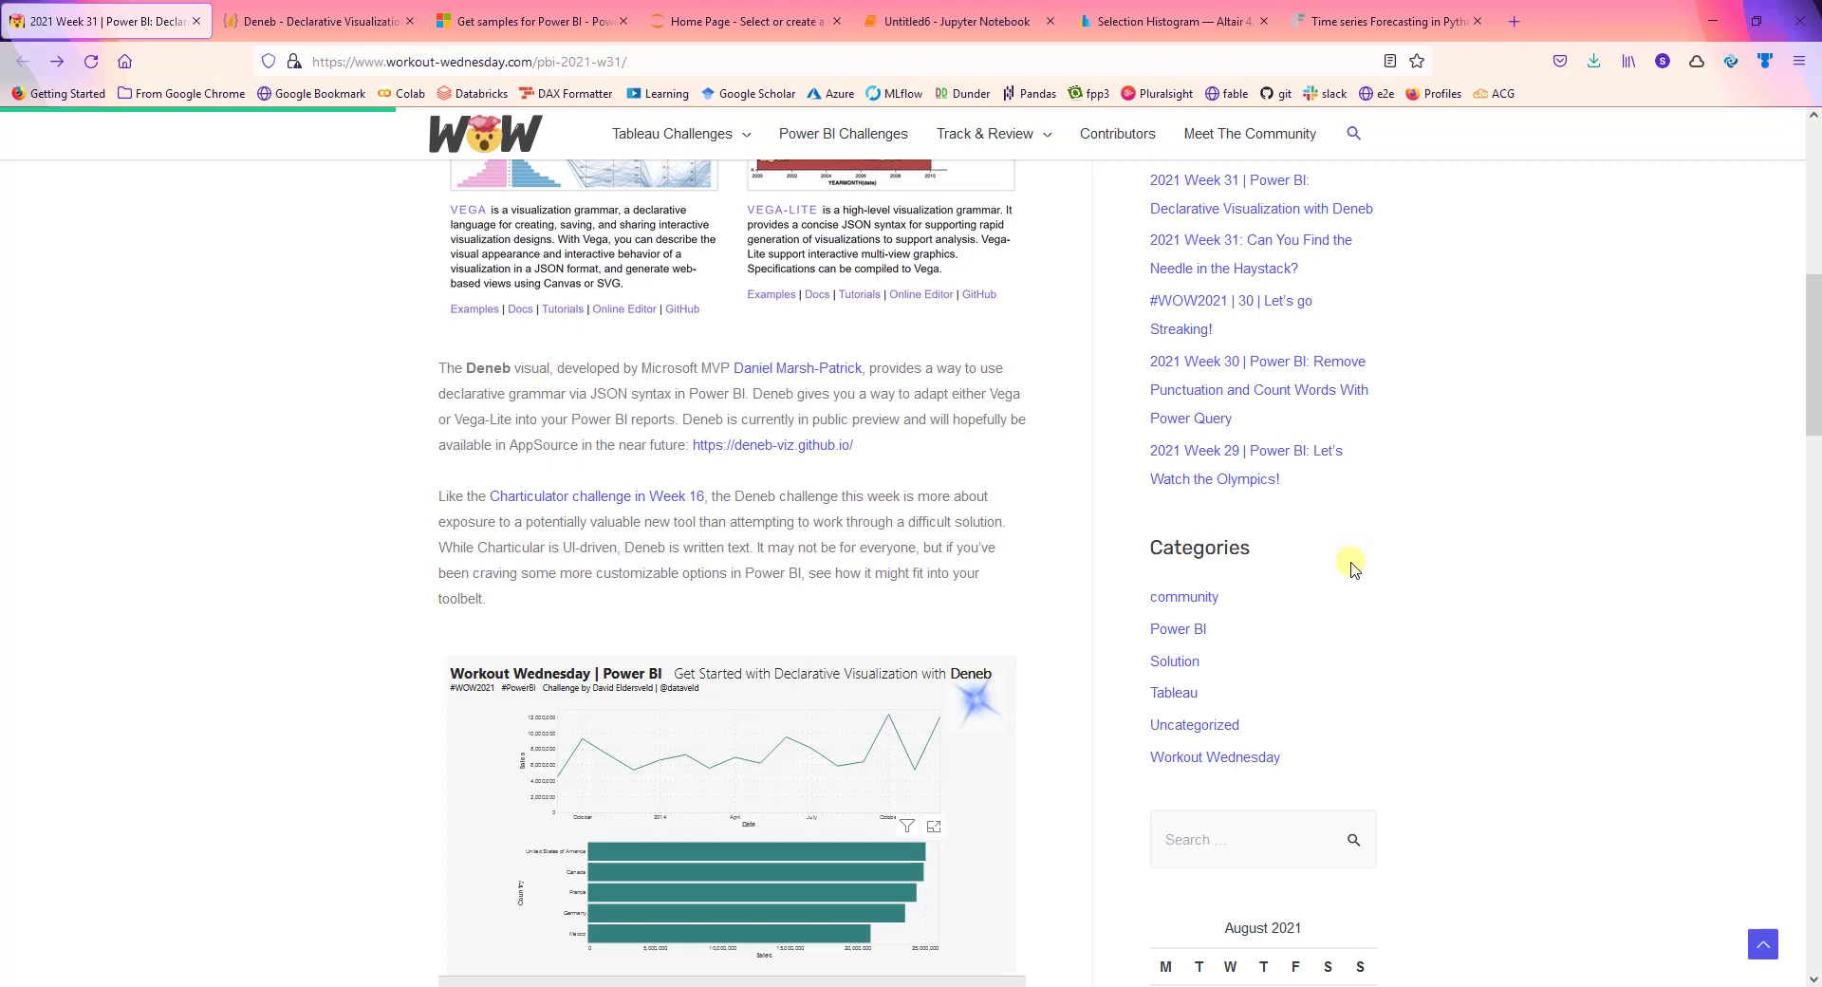
- Scroll the challenge page and look over the Deneb documentation tab
scroll(313, 641, "up", 8)
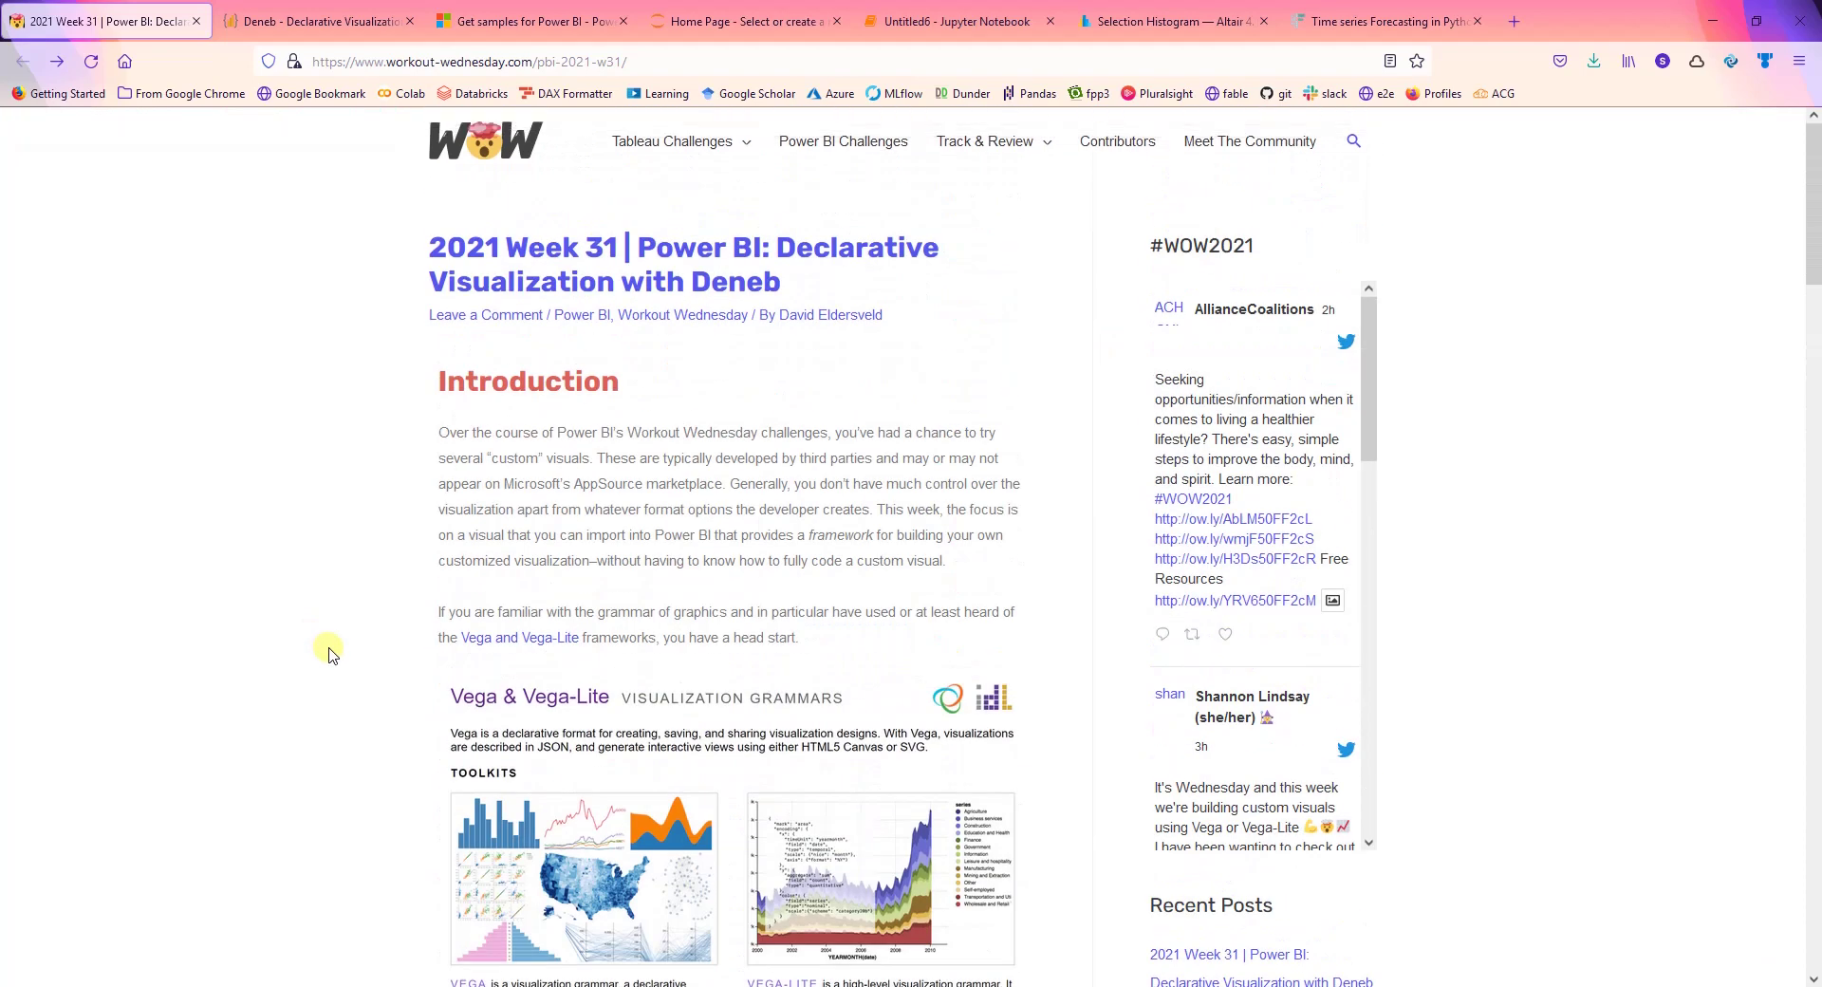
scroll(329, 655, "down", 1)
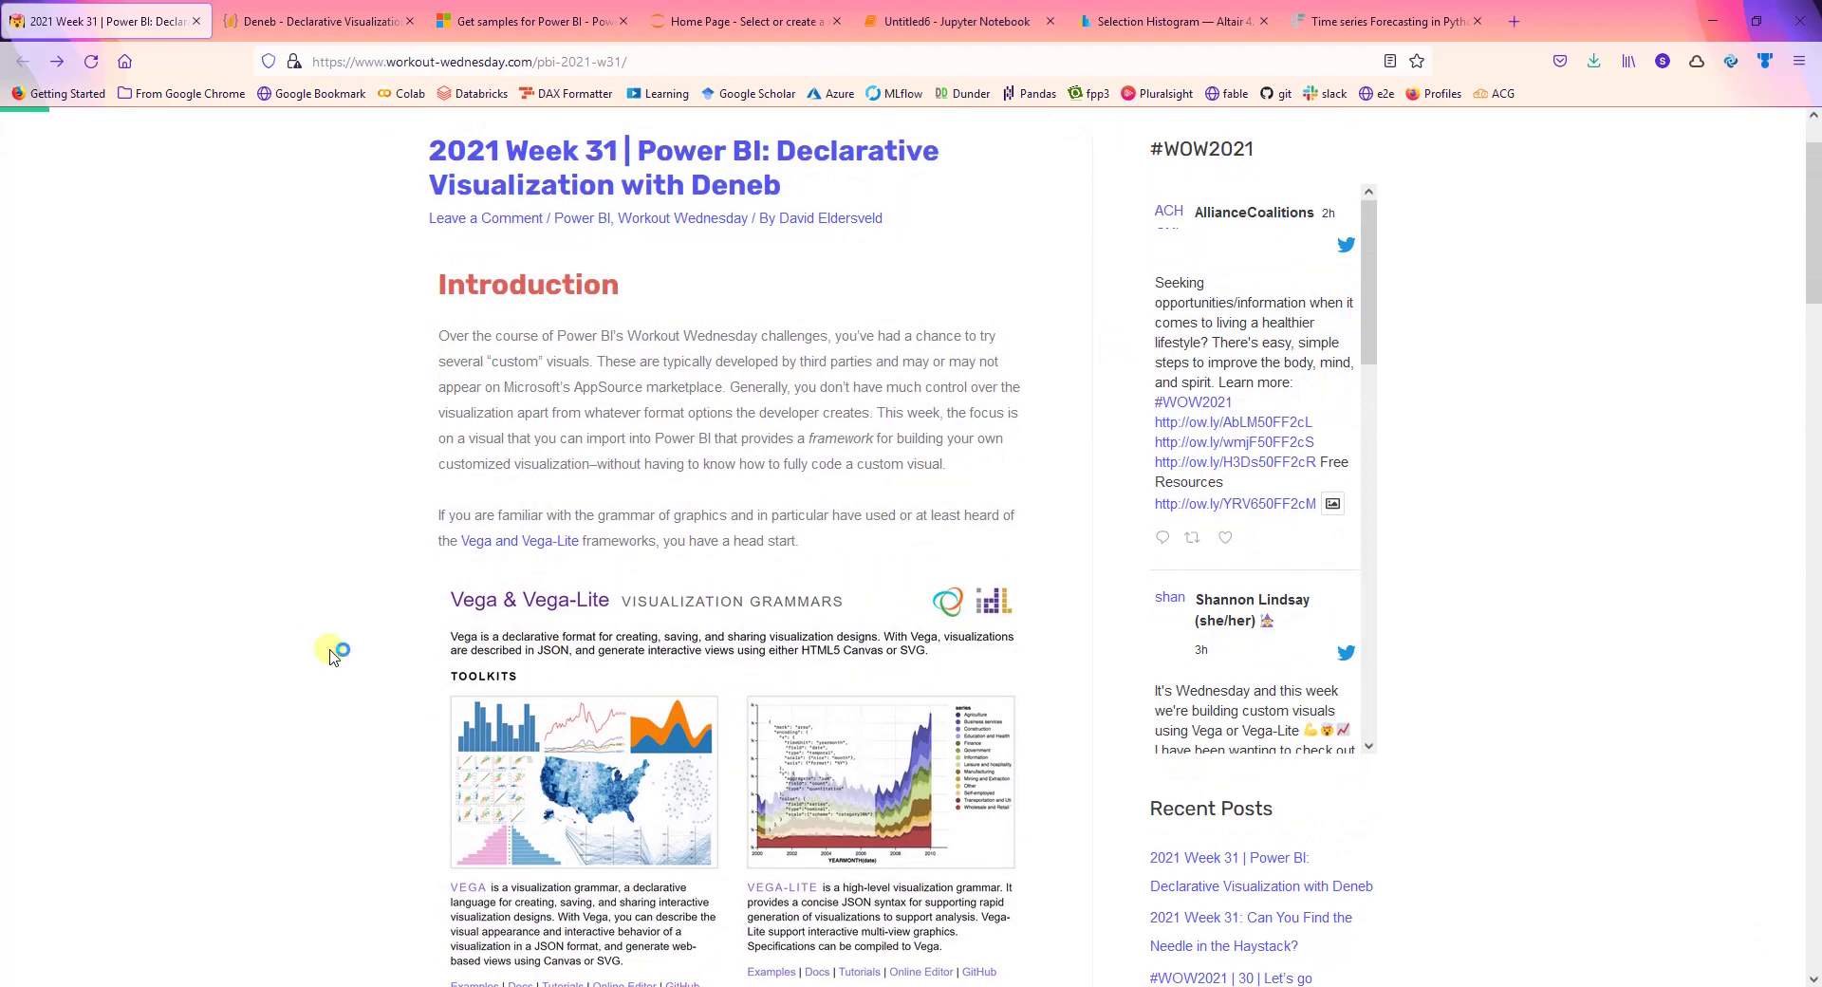
scroll(336, 656, "down", 9)
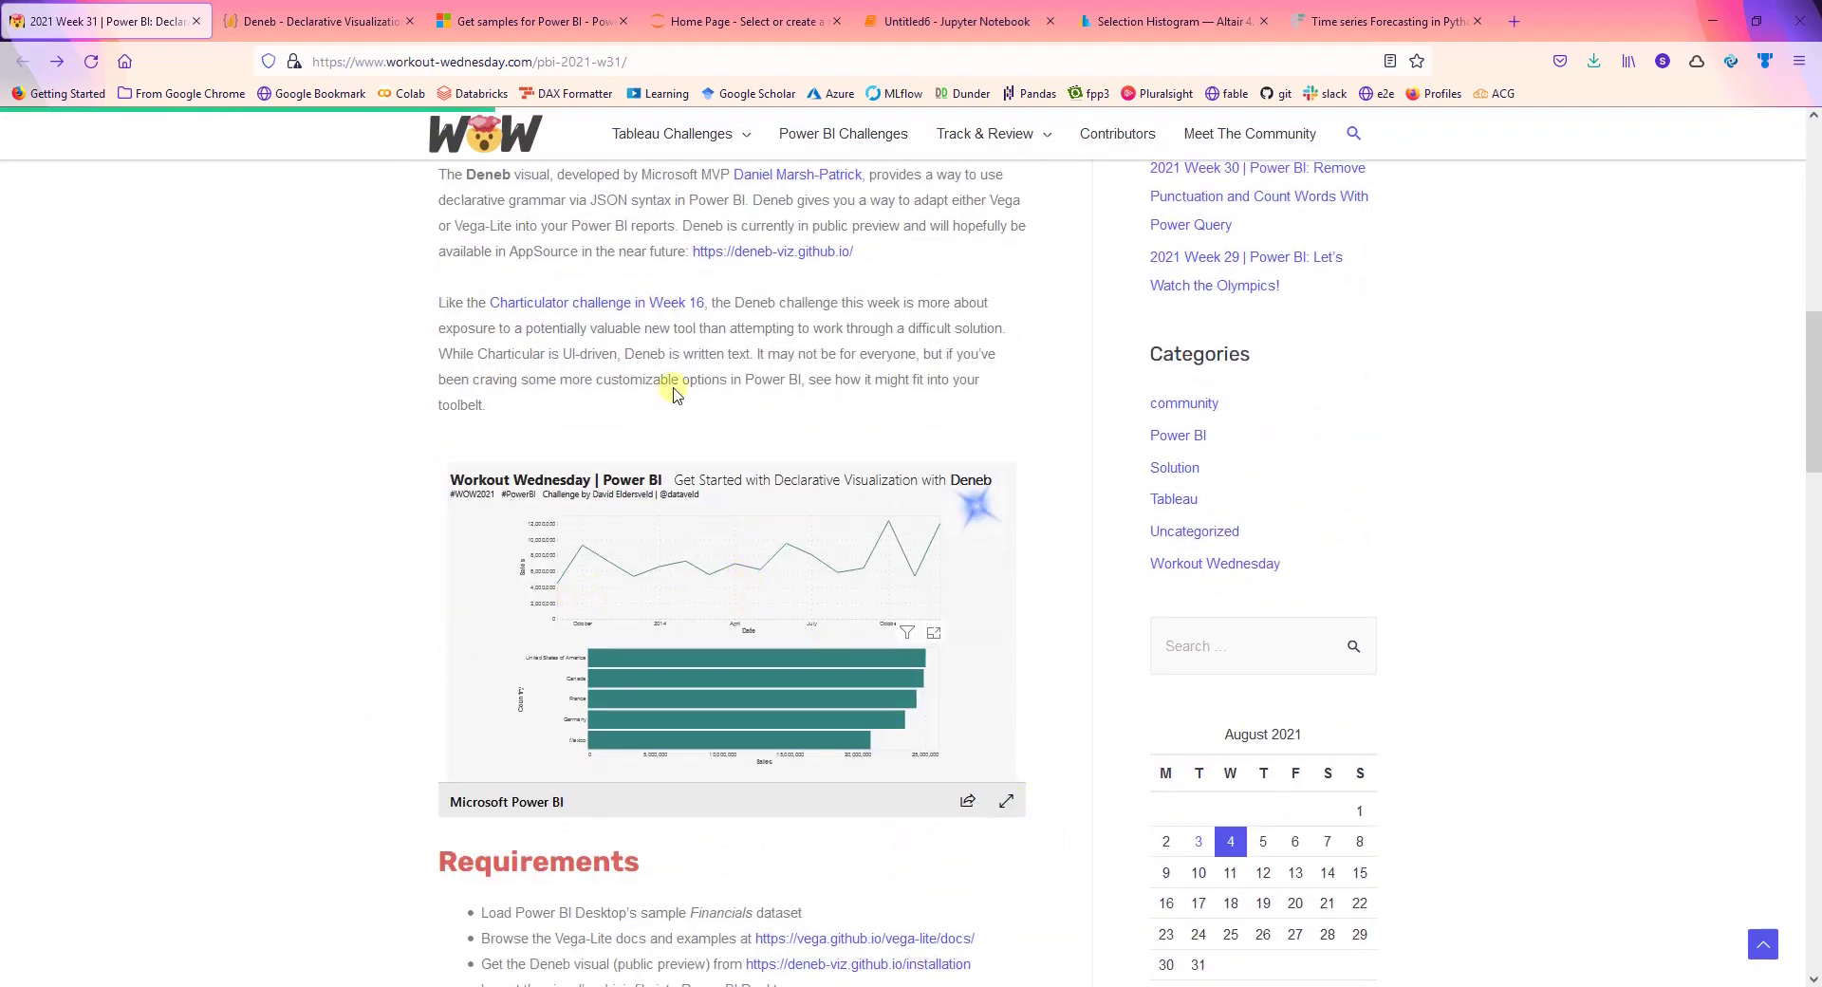
key("ctrl+Tab")
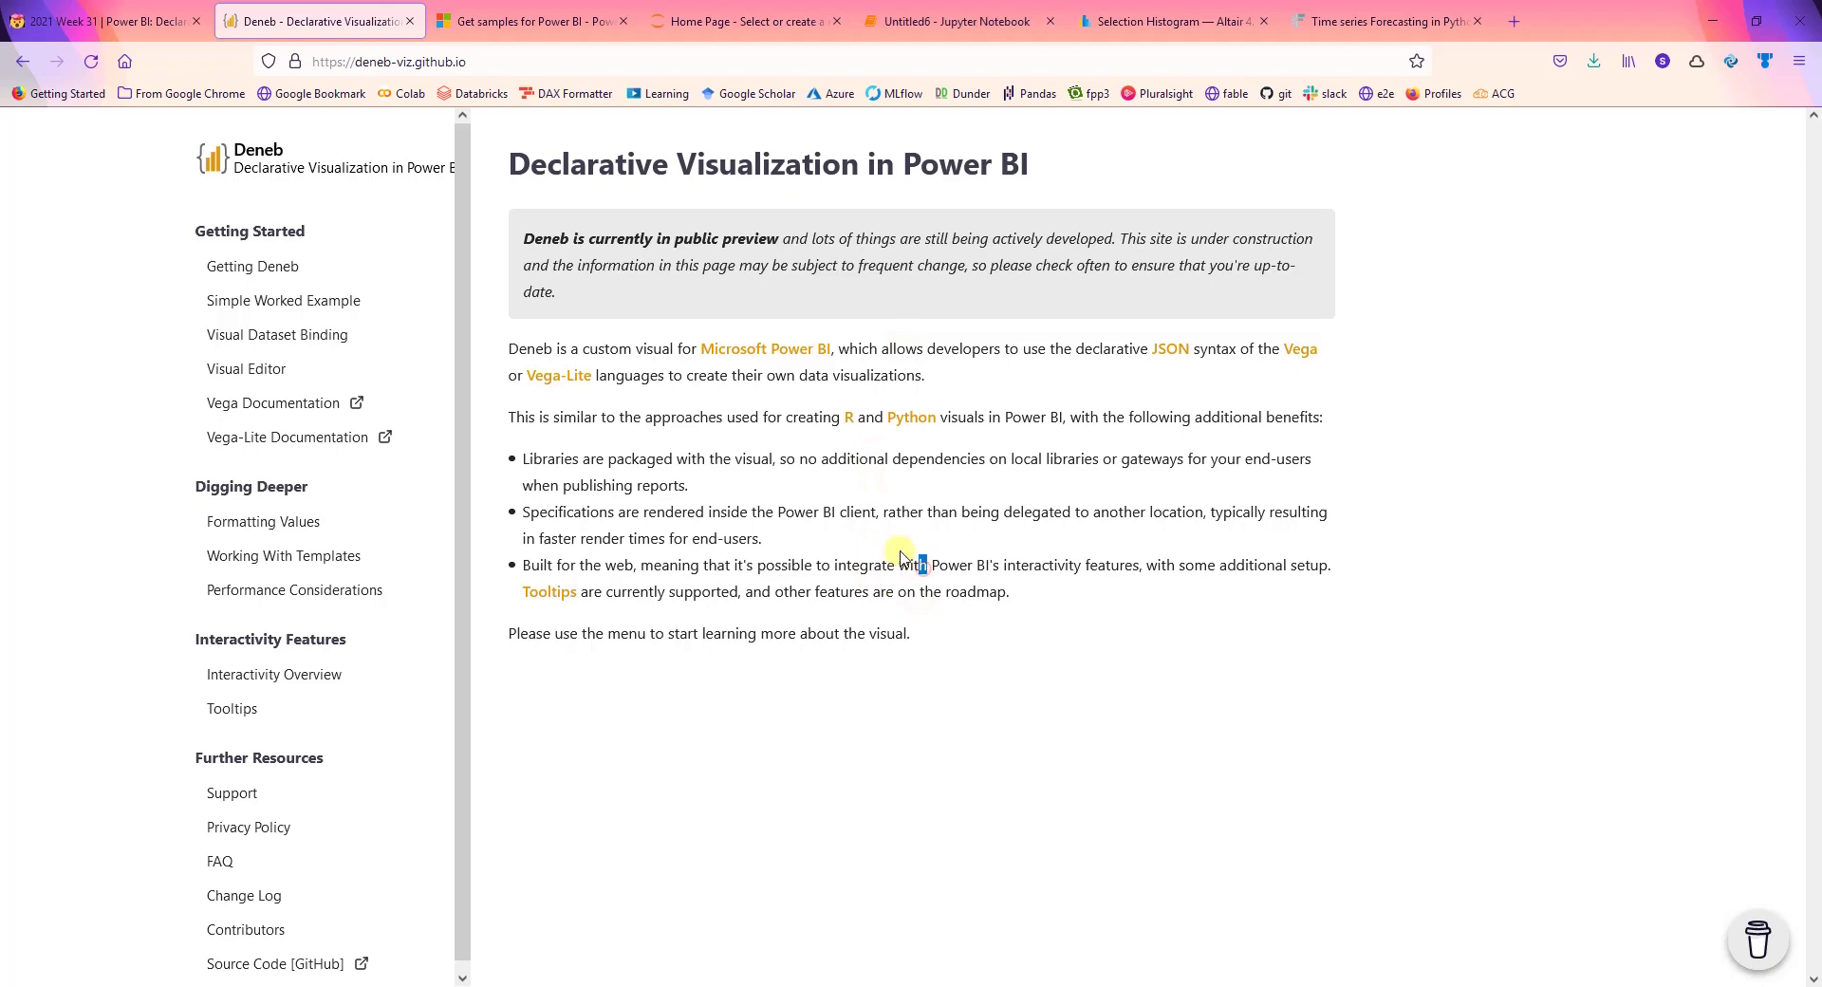
left_click(871, 565)
- Return to the week 31 challenge page and show its embedded report full screen
left_click(244, 925)
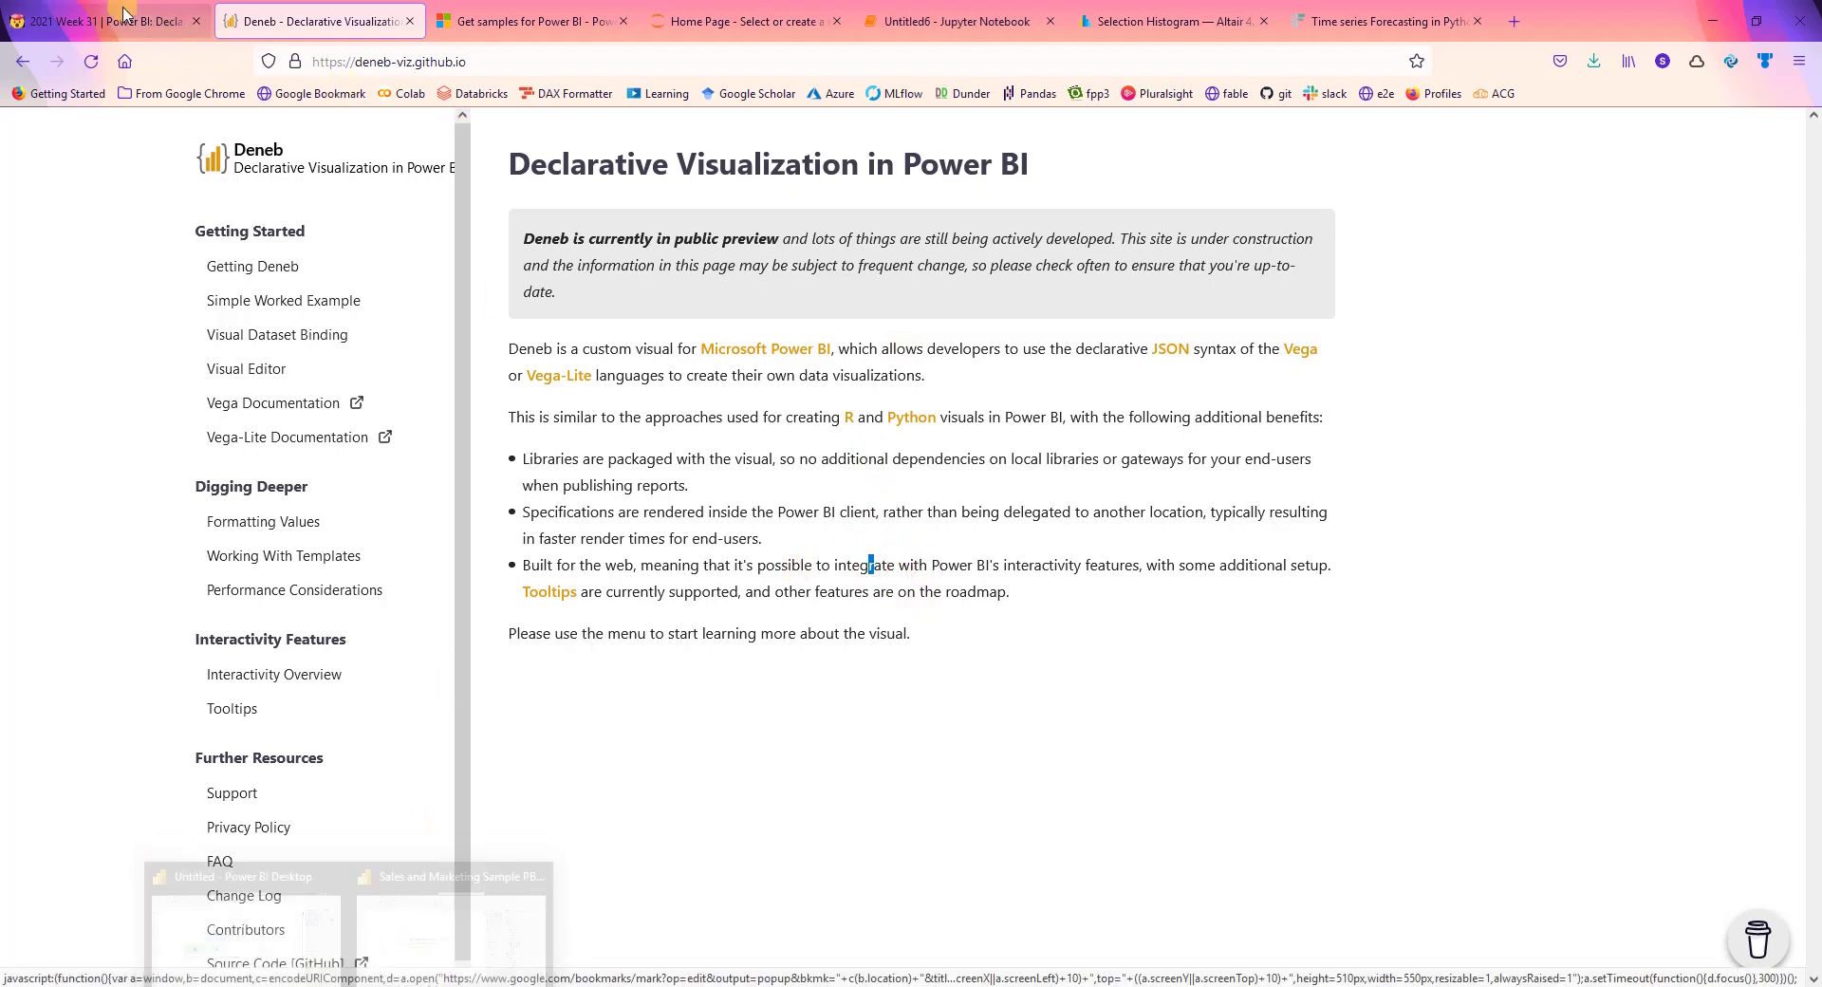
scroll(517, 702, "down", 10)
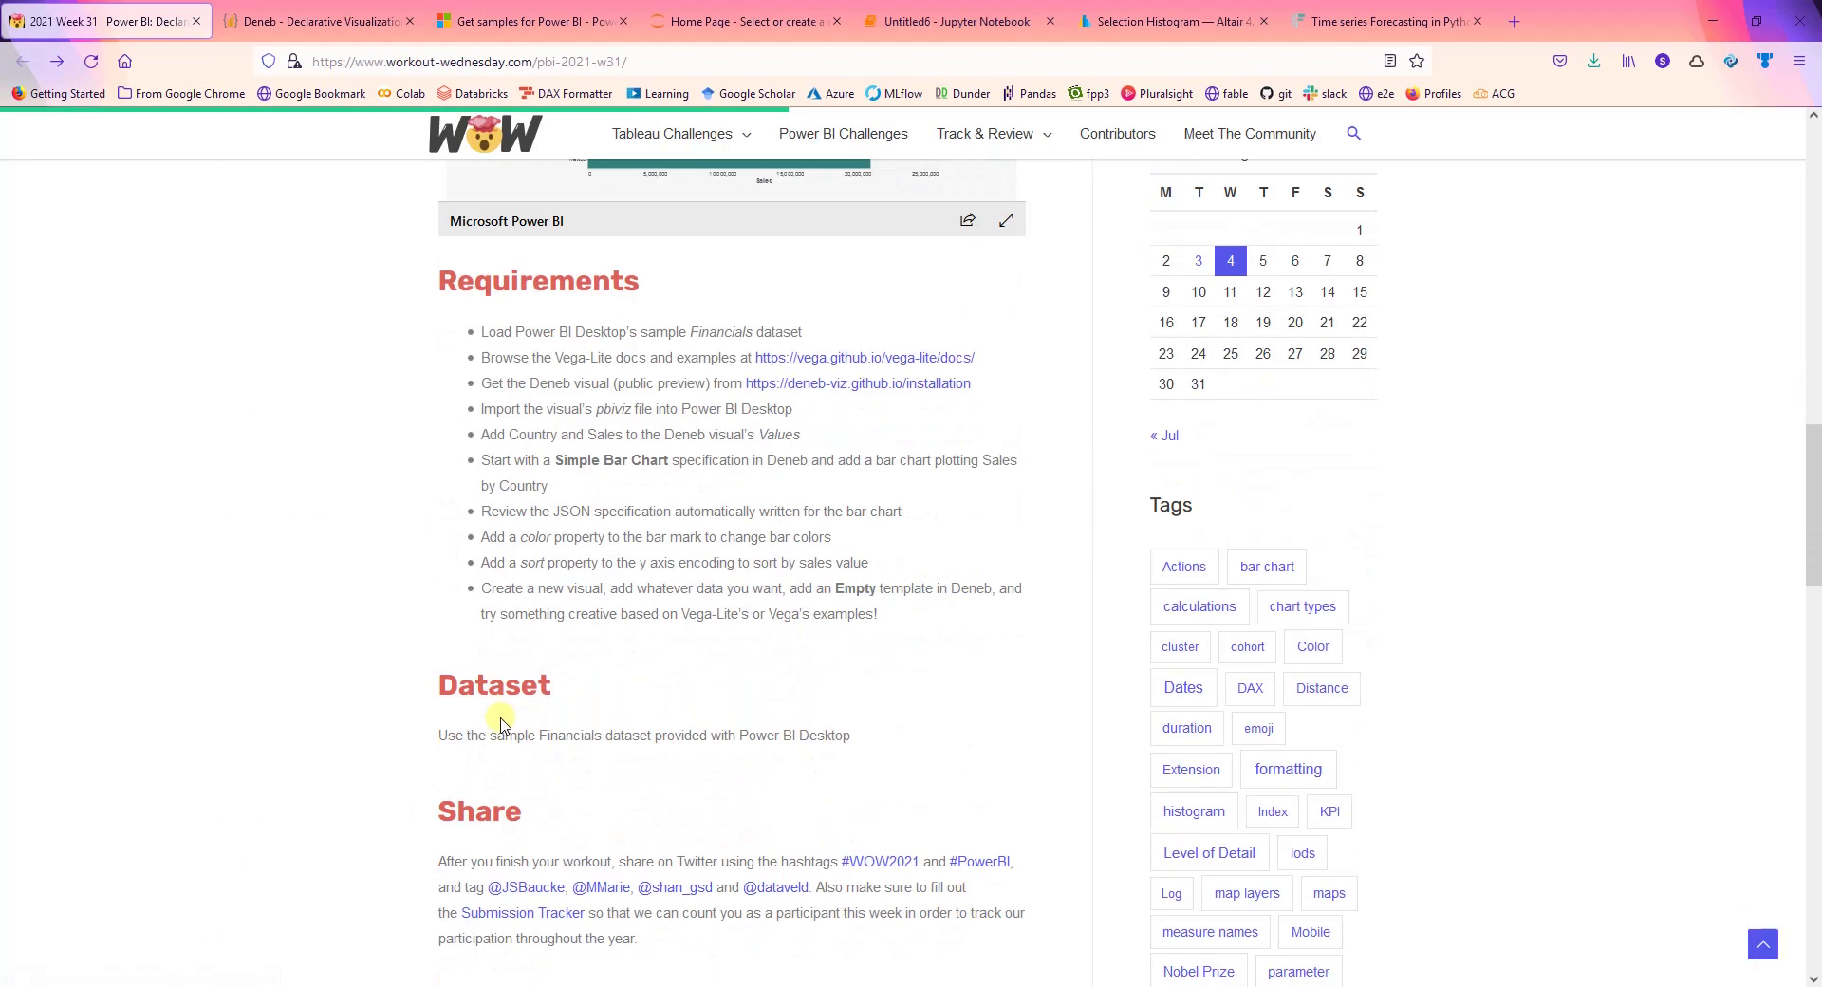
left_click_drag(685, 331, 807, 333)
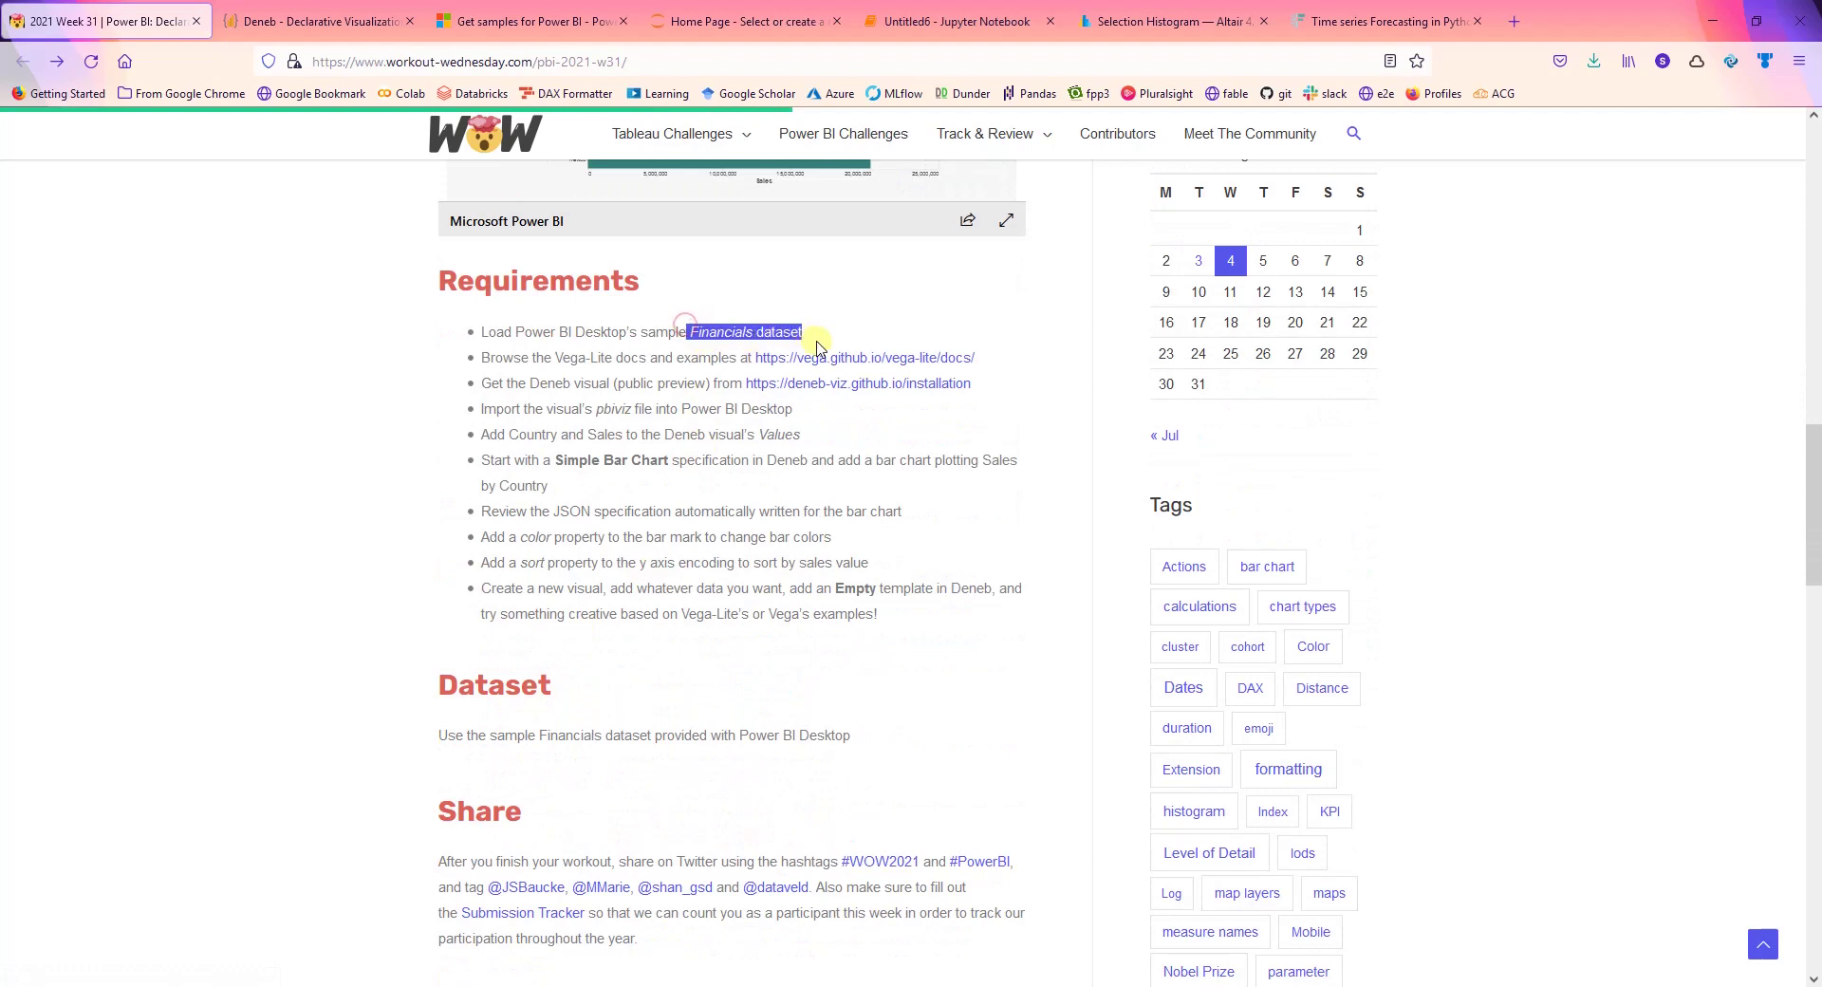
scroll(765, 489, "up", 2)
scroll(813, 541, "up", 3)
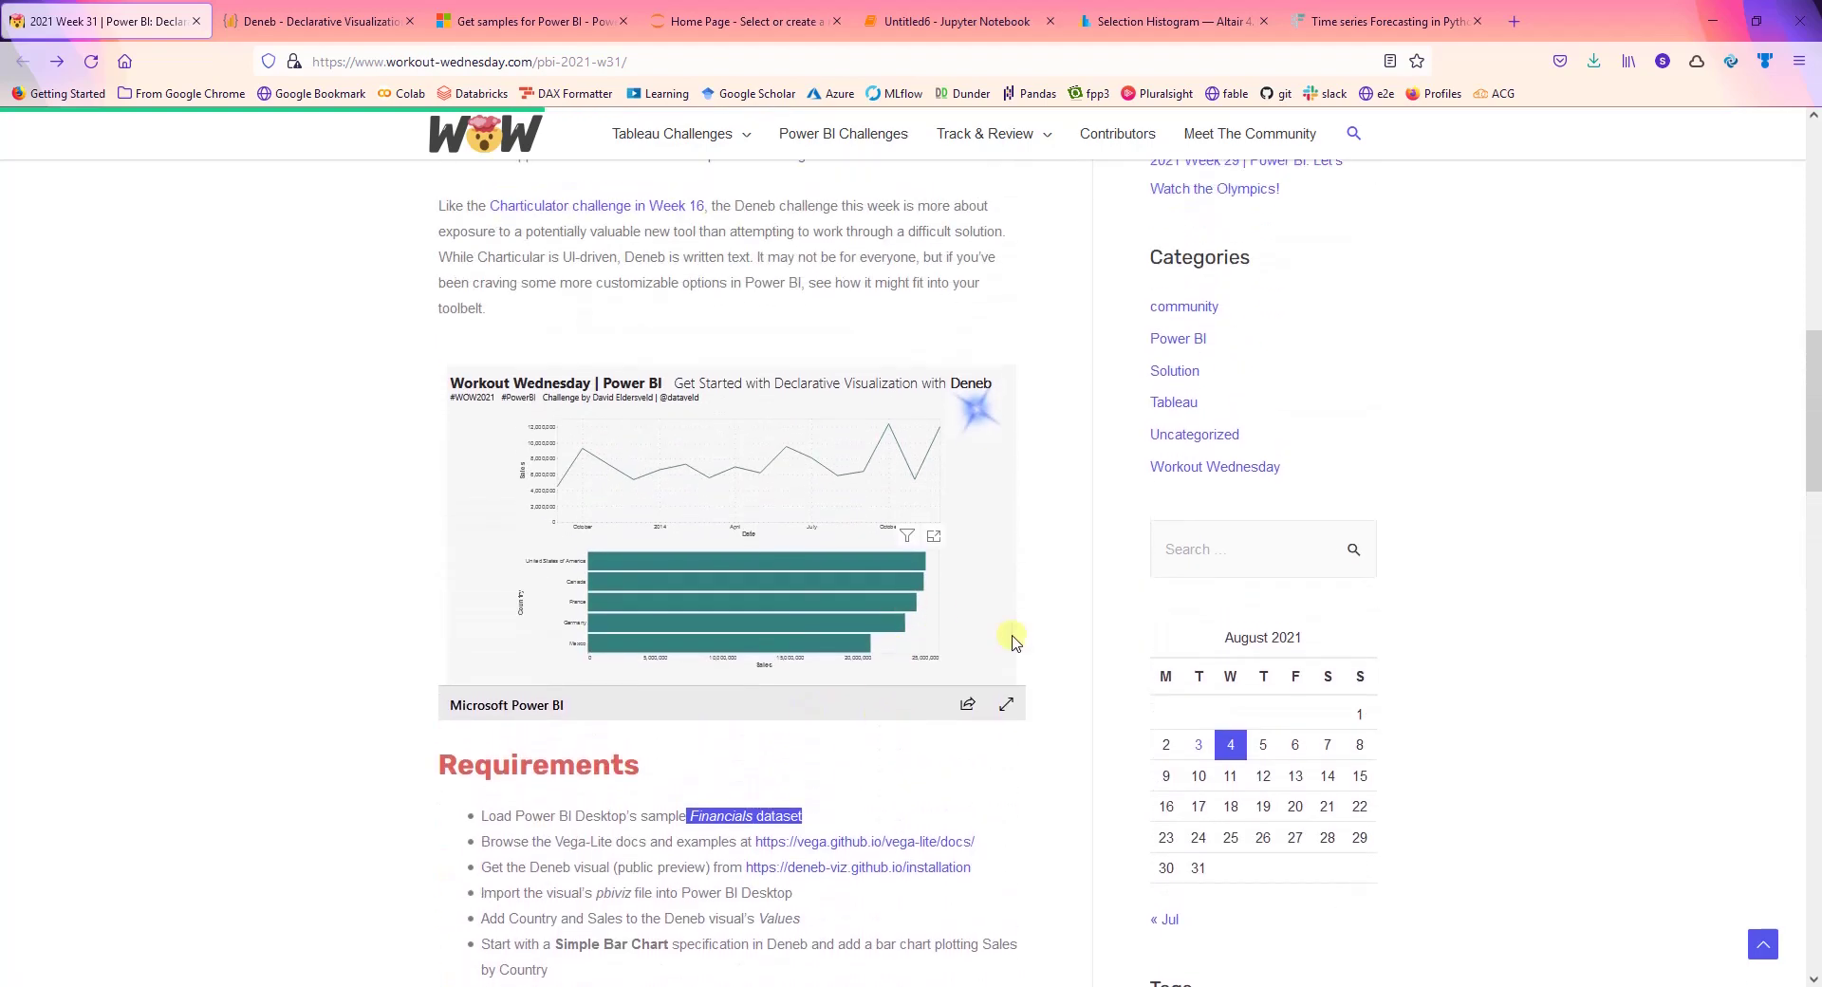
left_click(1003, 705)
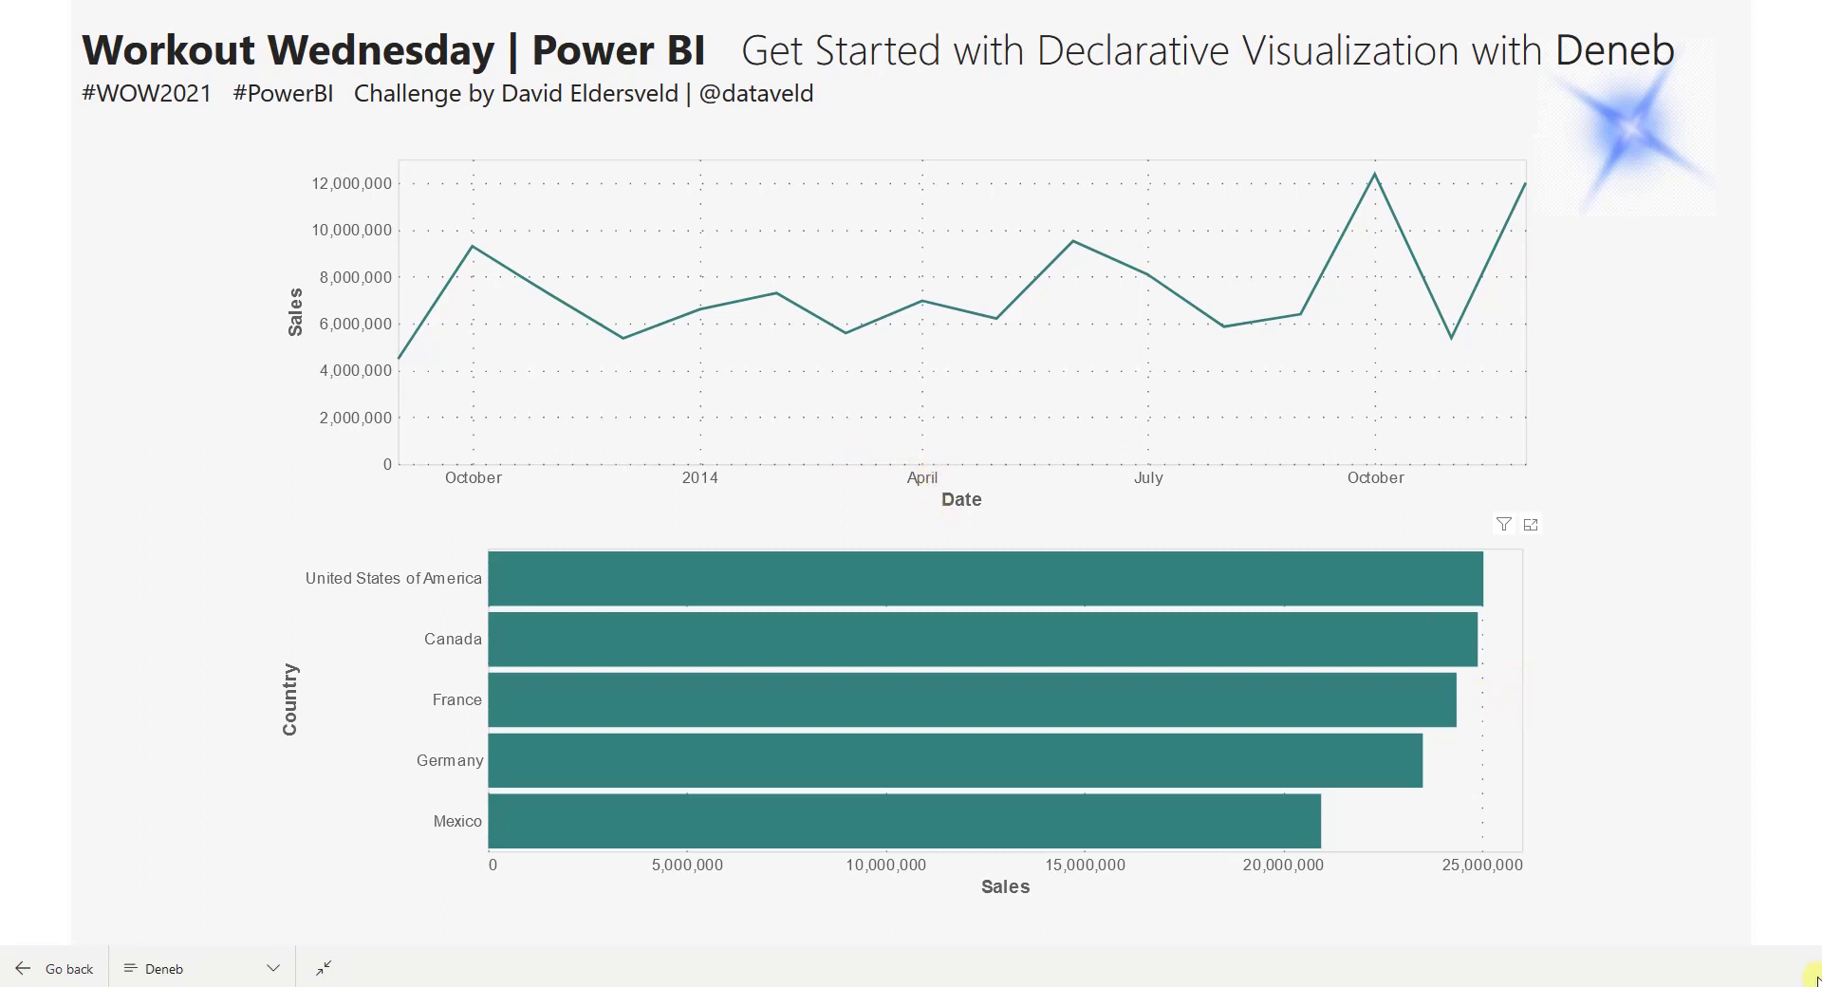
- Exit the full-screen report to get back to the Week 31 challenge page
key("Escape")
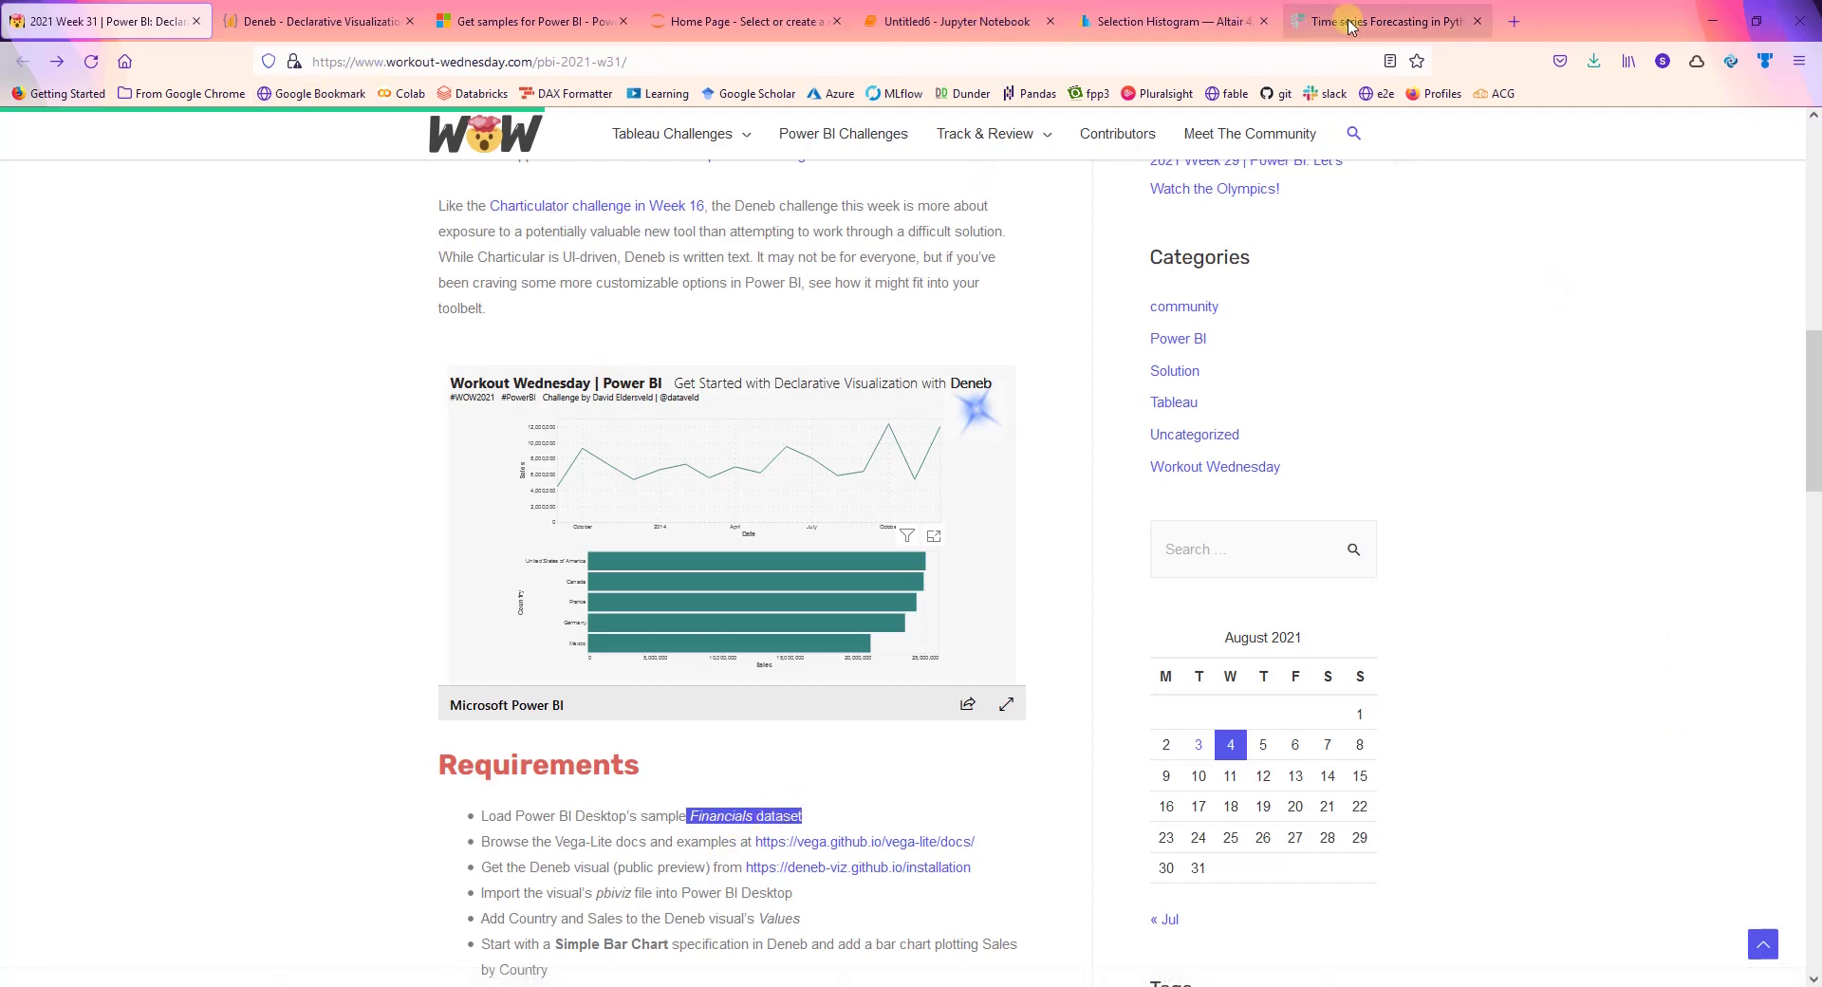
- Download the Sales and Marketing Sample PBIX from the Power BI samples documentation page
left_click(568, 23)
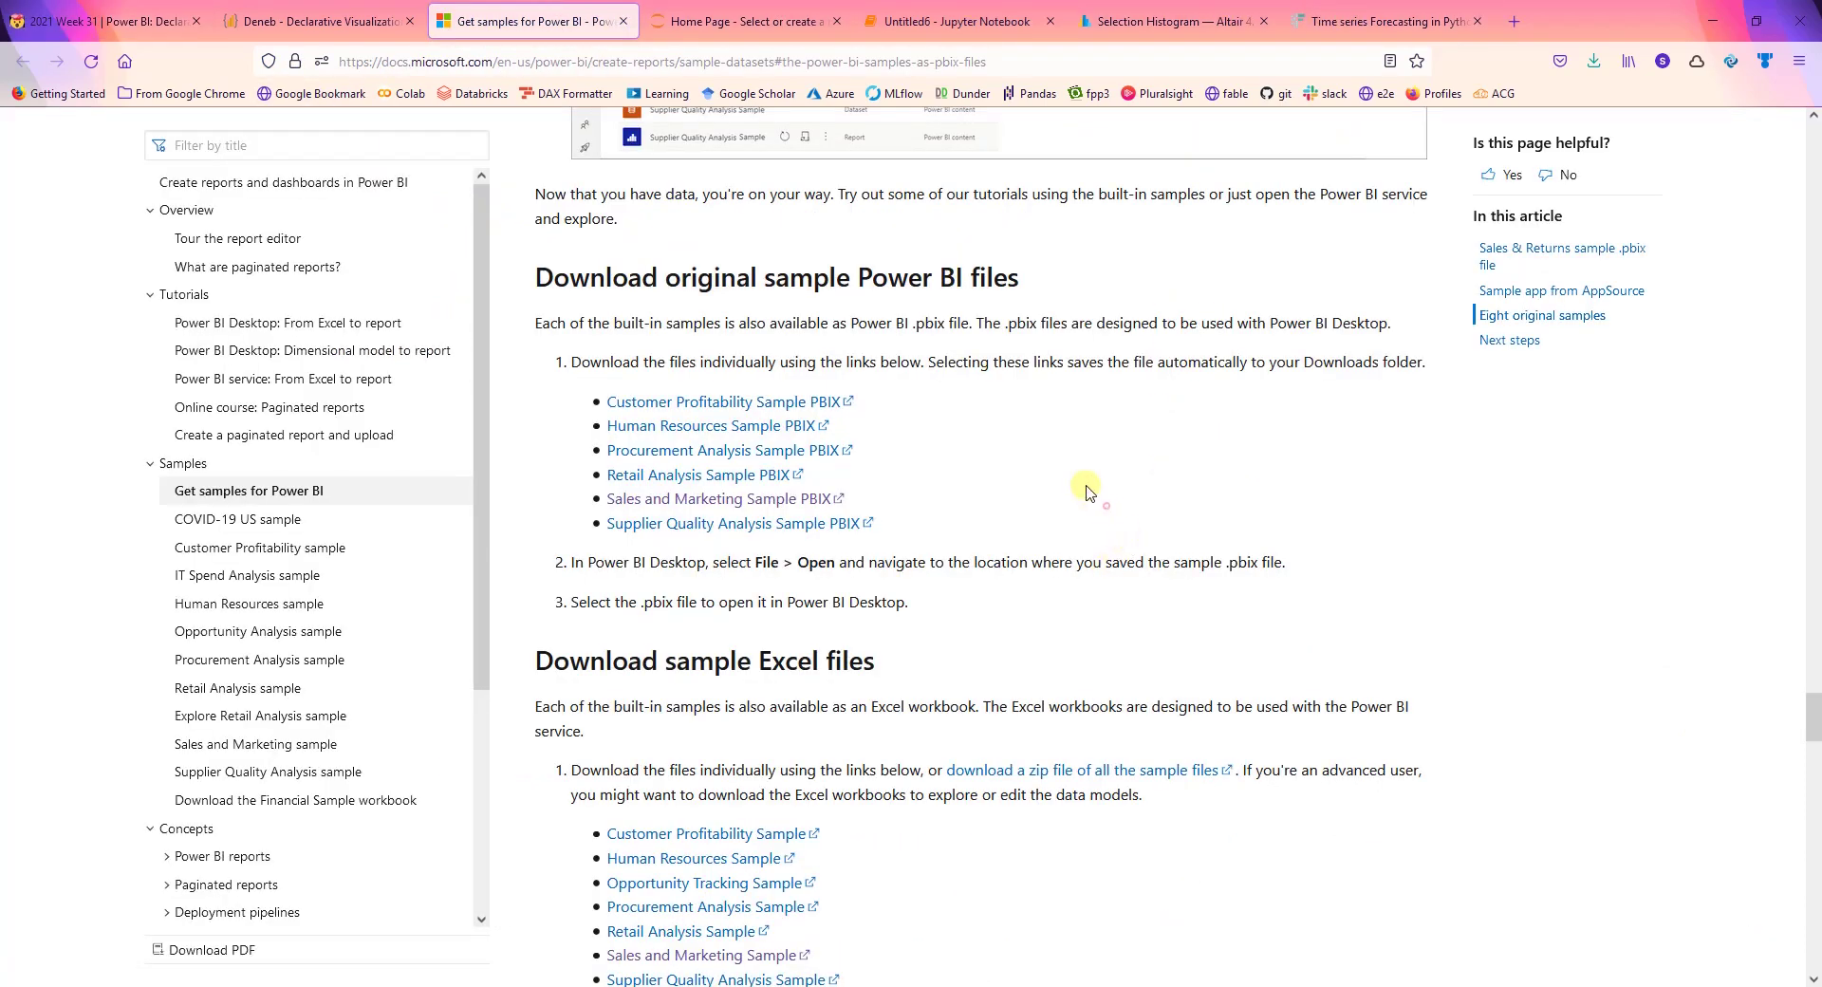
mouse_move(1810, 718)
left_mouse_down()
mouse_move(1805, 132)
mouse_move(1812, 709)
left_mouse_up()
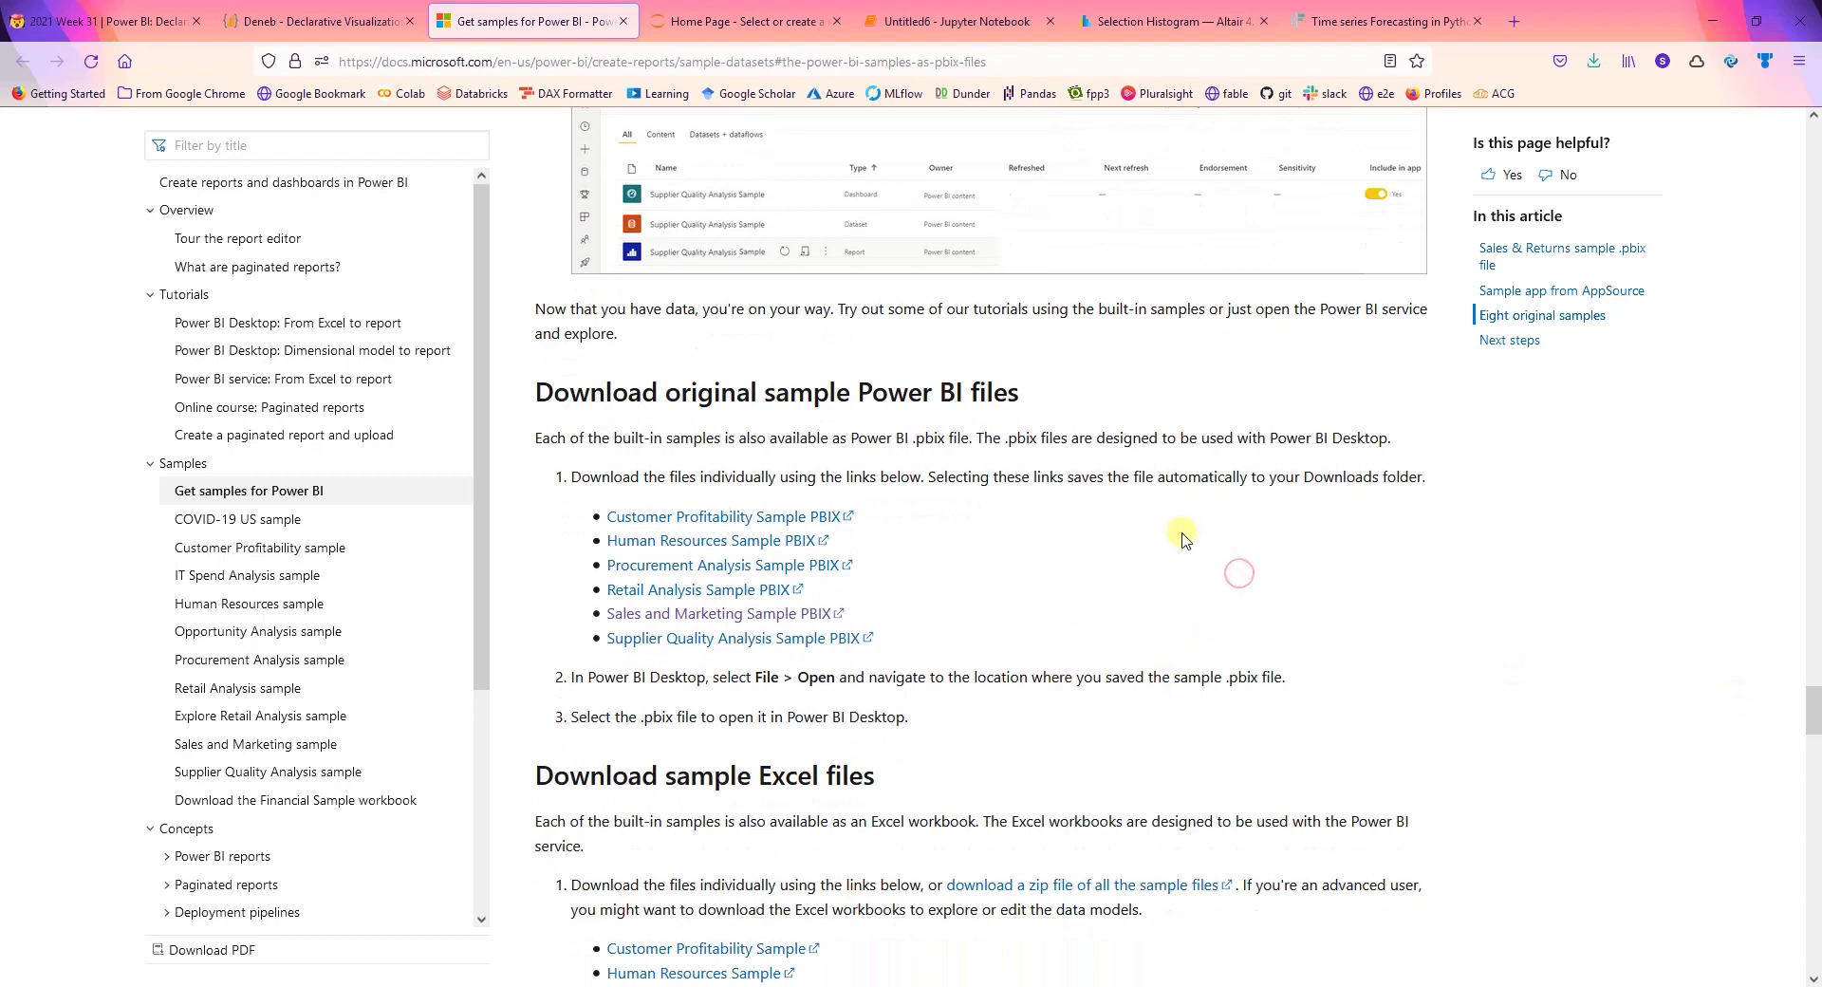
scroll(1182, 534, "down", 1)
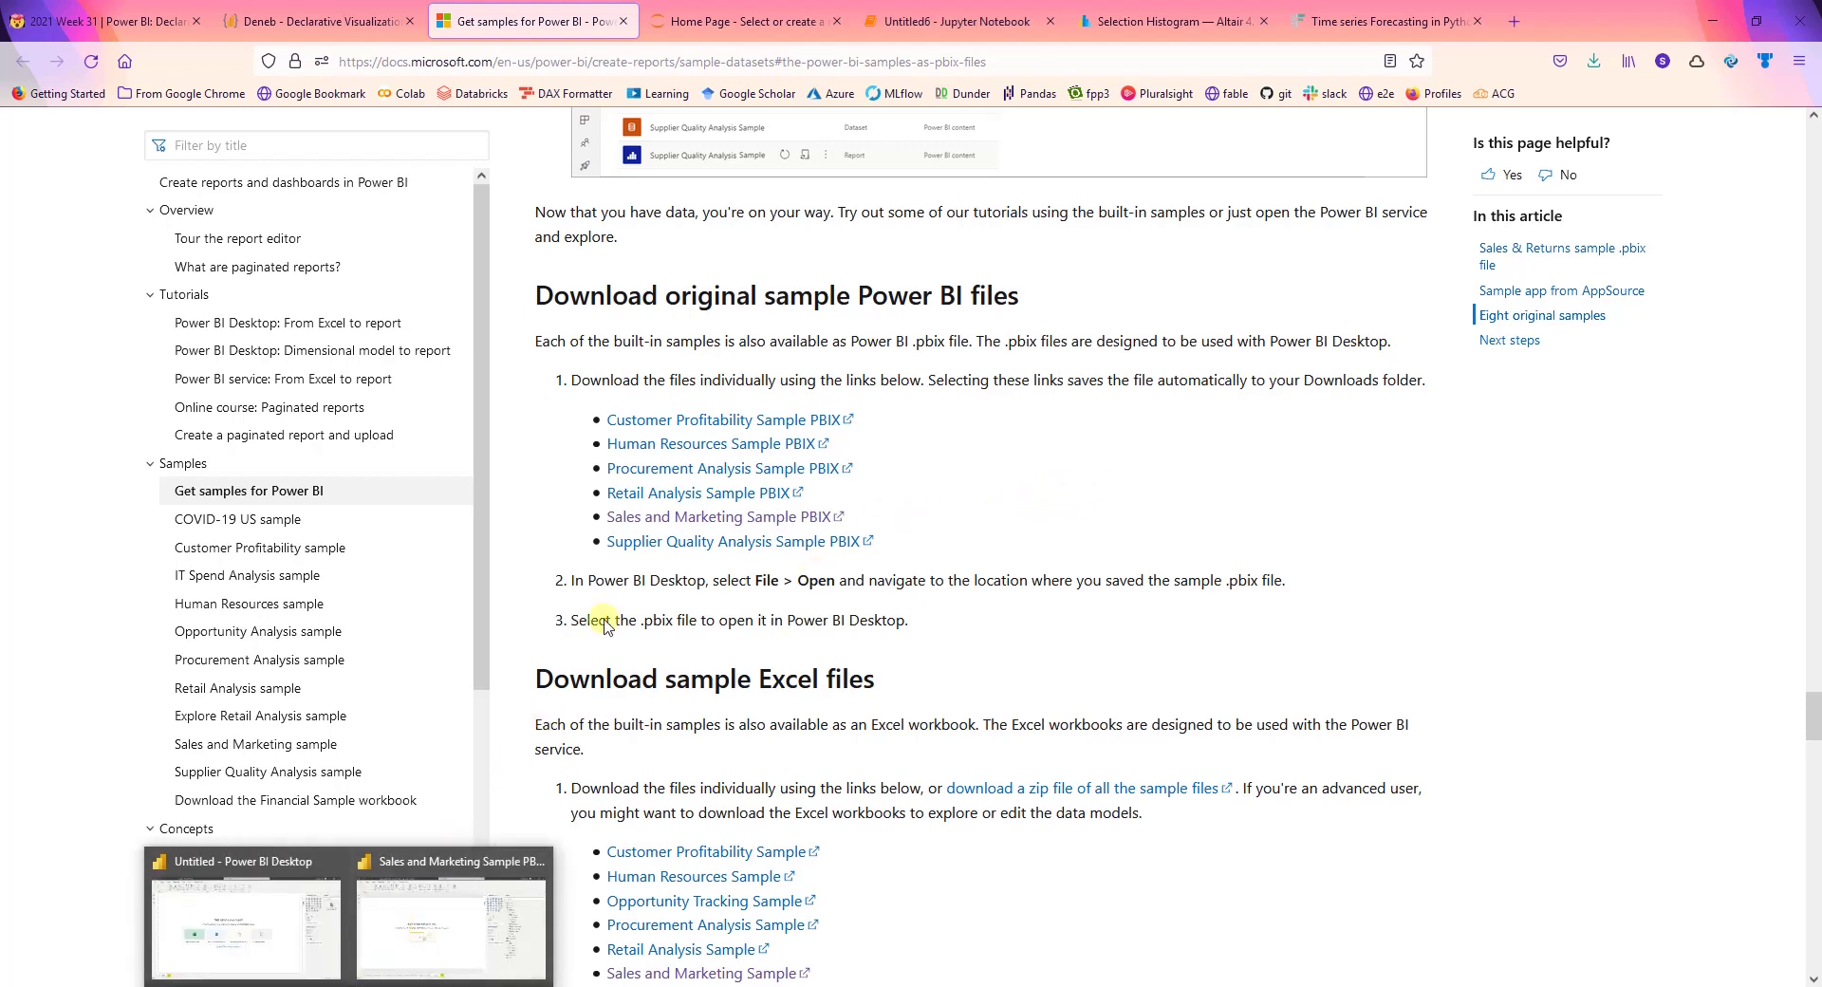
left_click(650, 517)
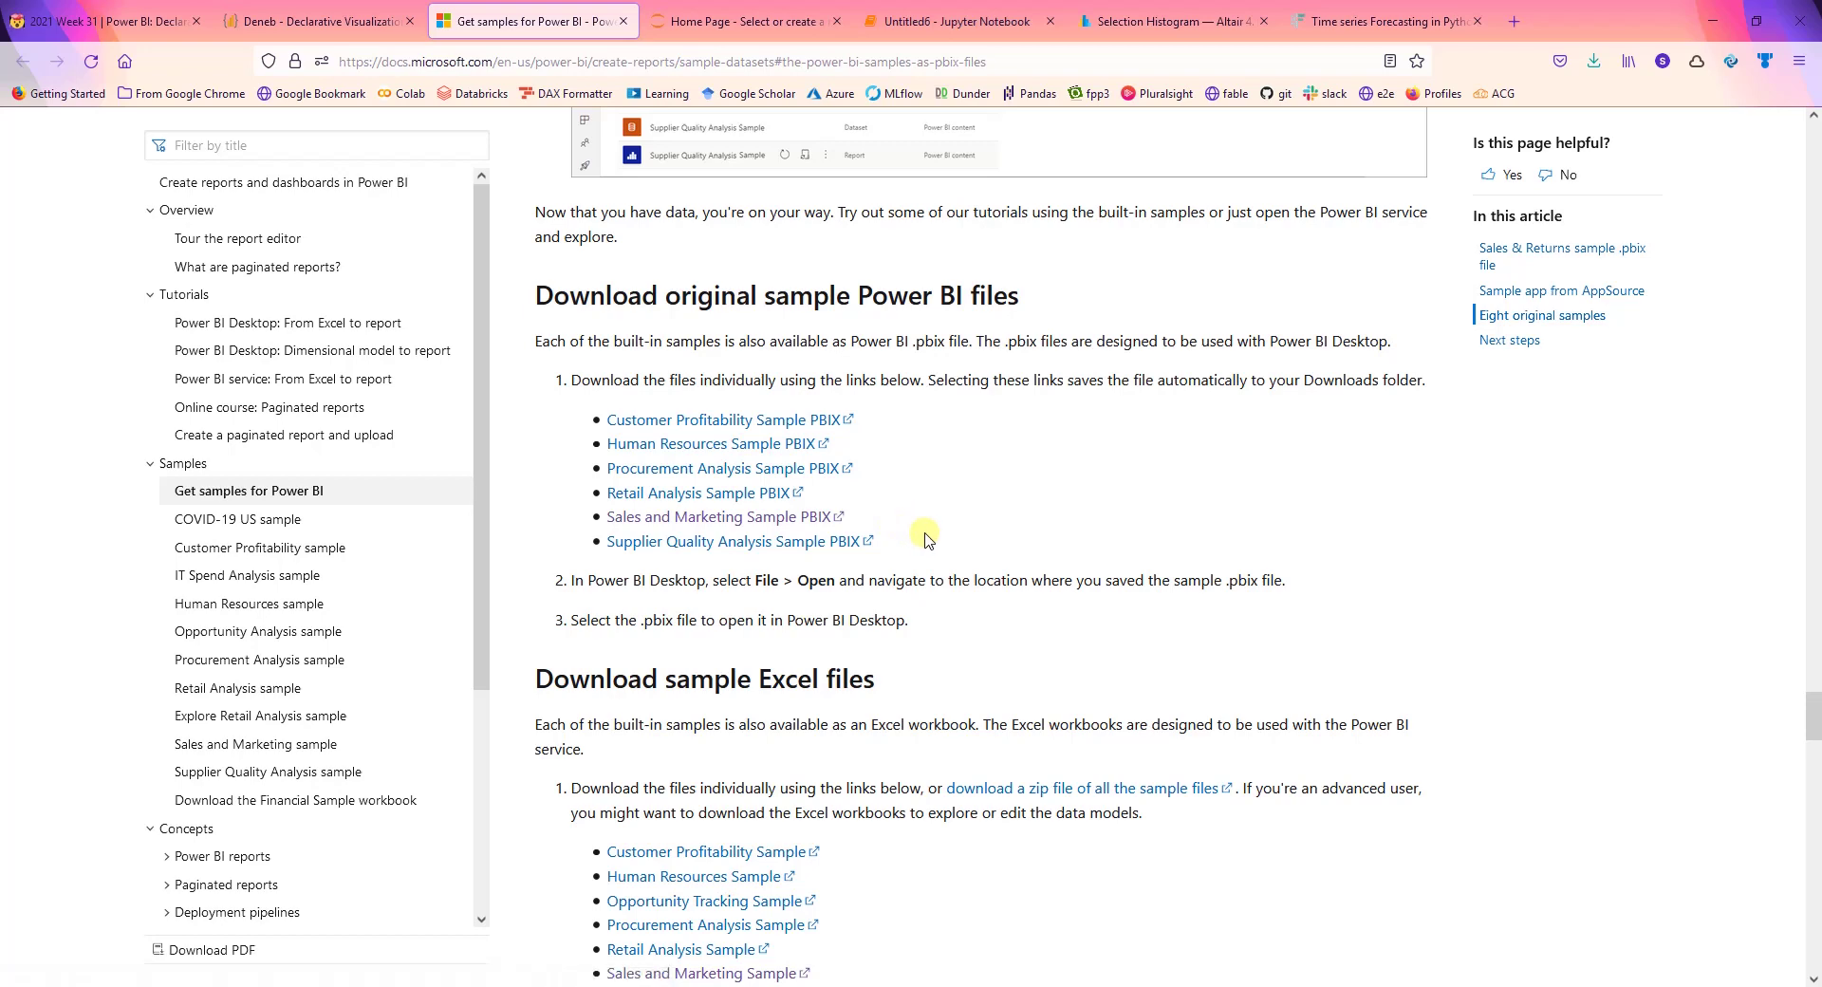
mouse_move(379, 982)
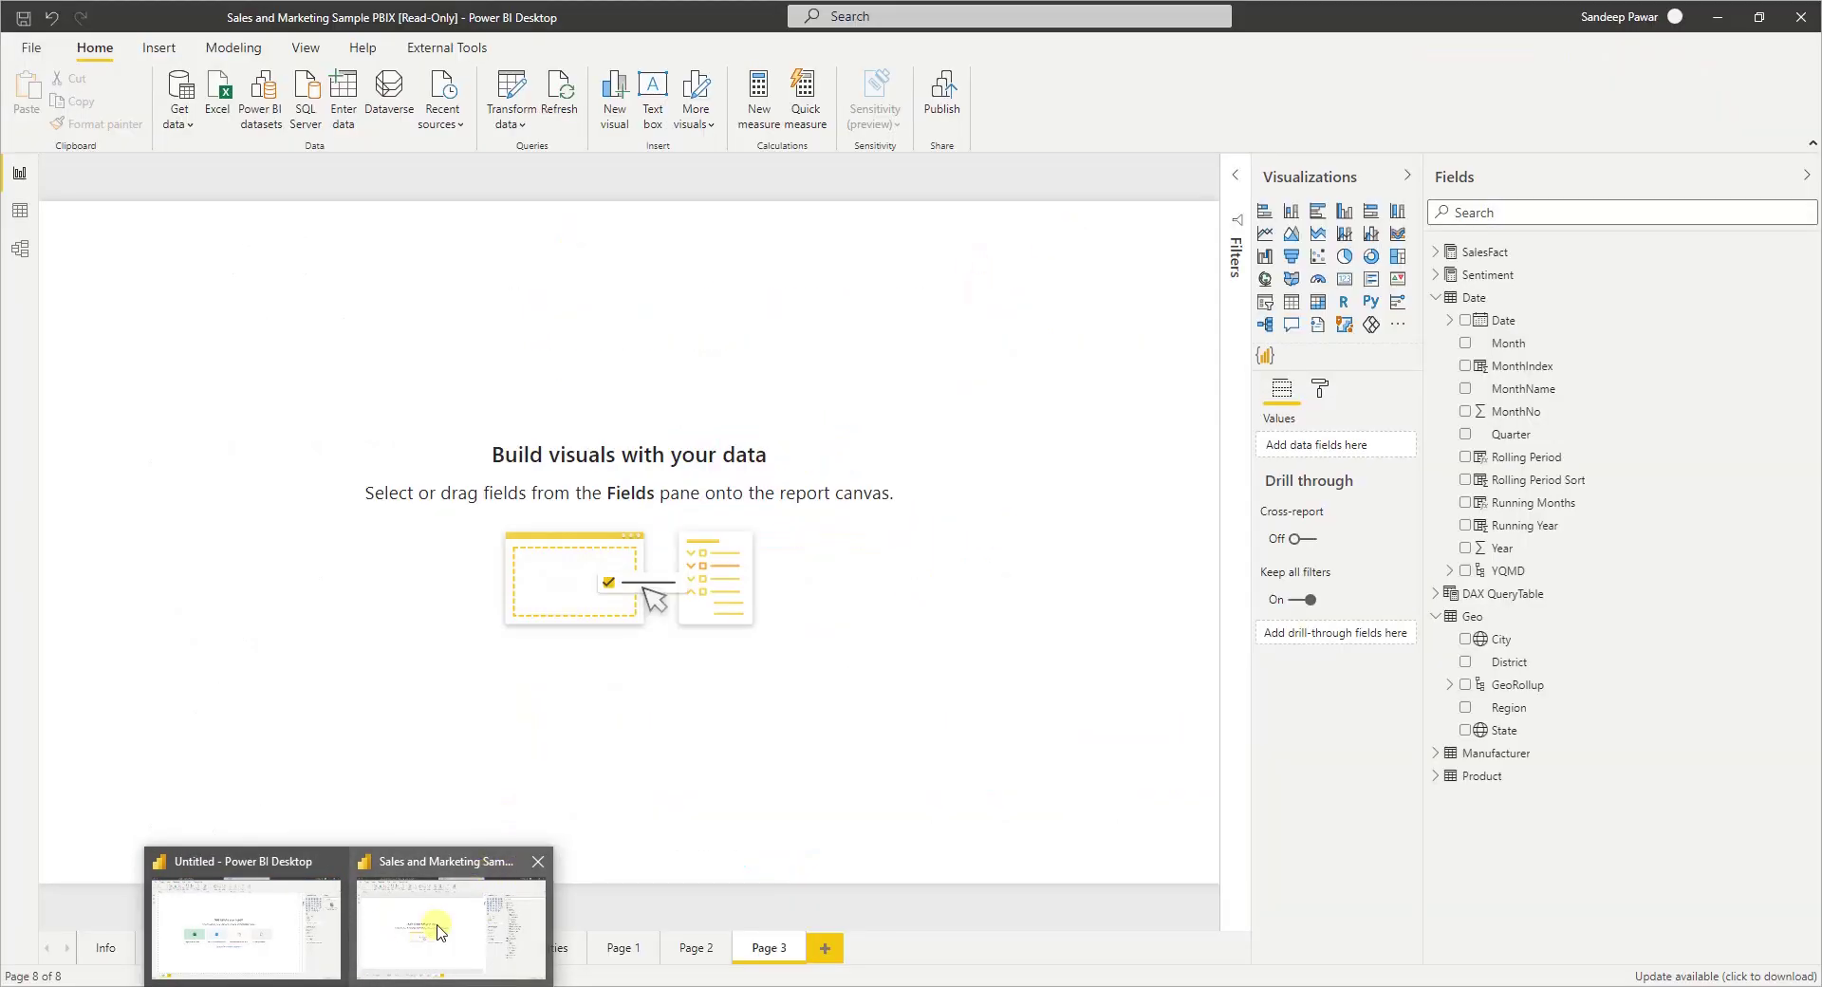
- Bring the Sales and Marketing report forward and browse the QueryTable, Geo, Date and SalesFact tables in Data view
mouse_move(318, 930)
left_click(436, 921)
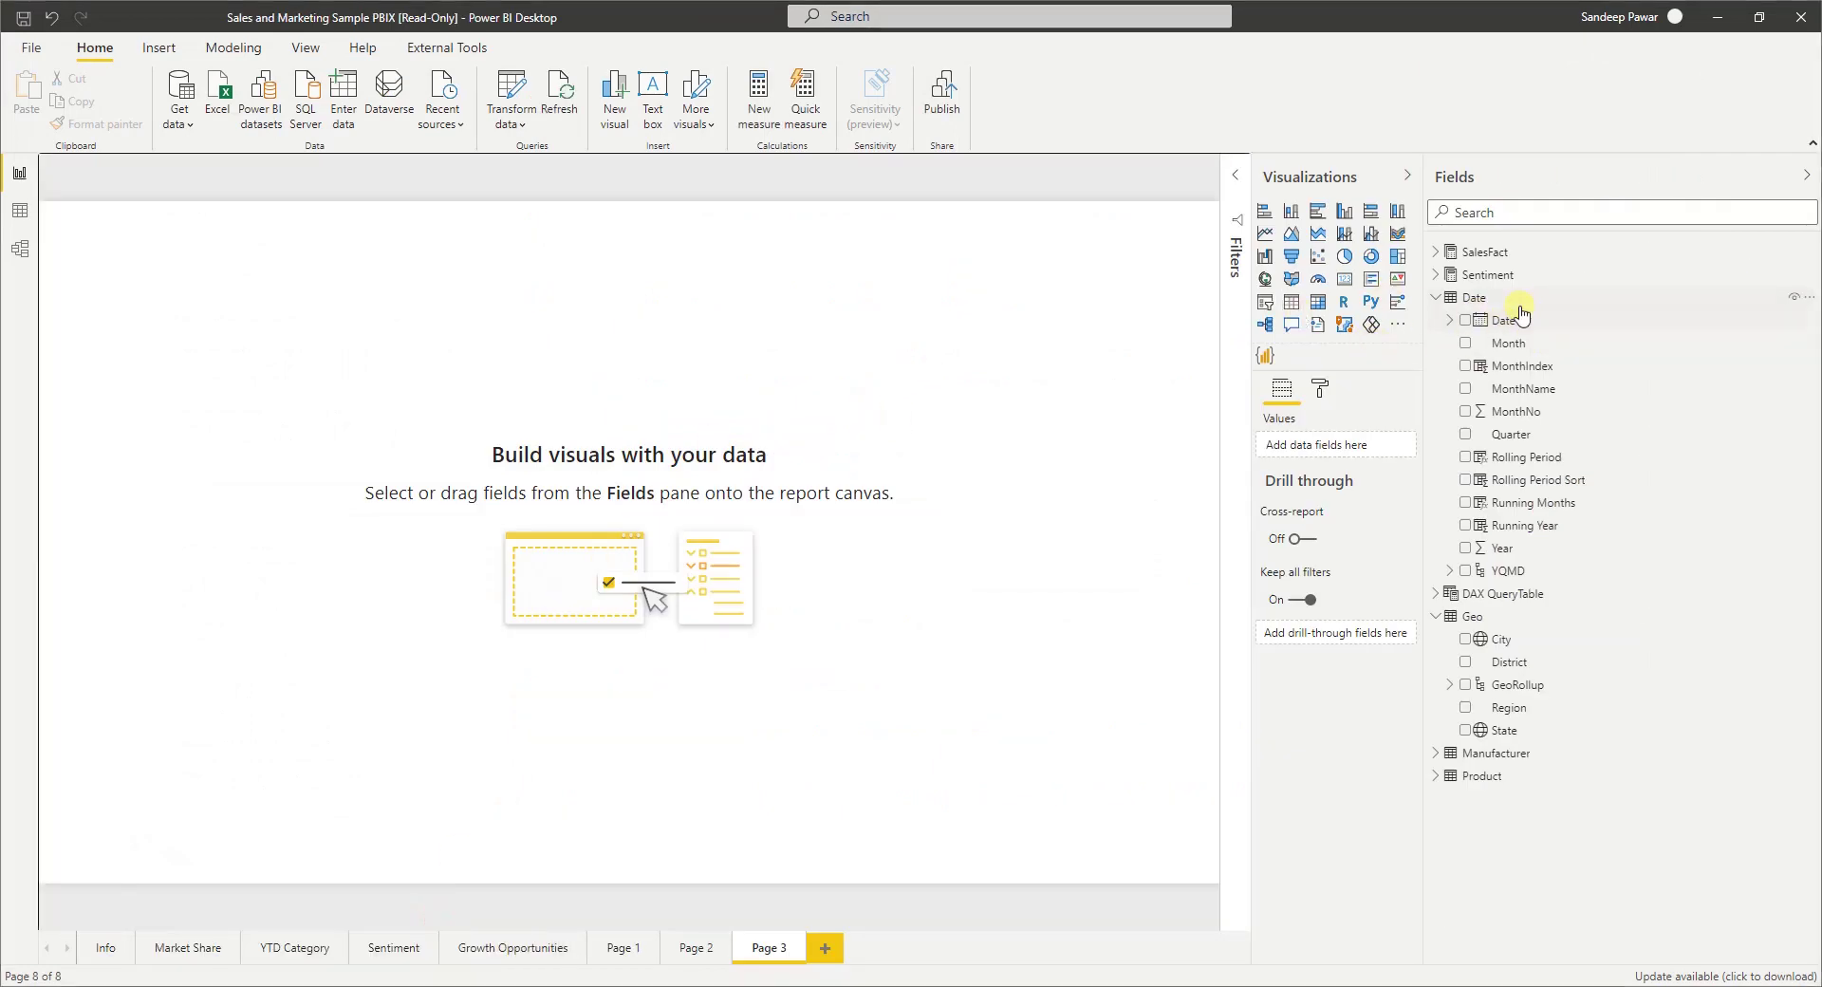
left_click(20, 210)
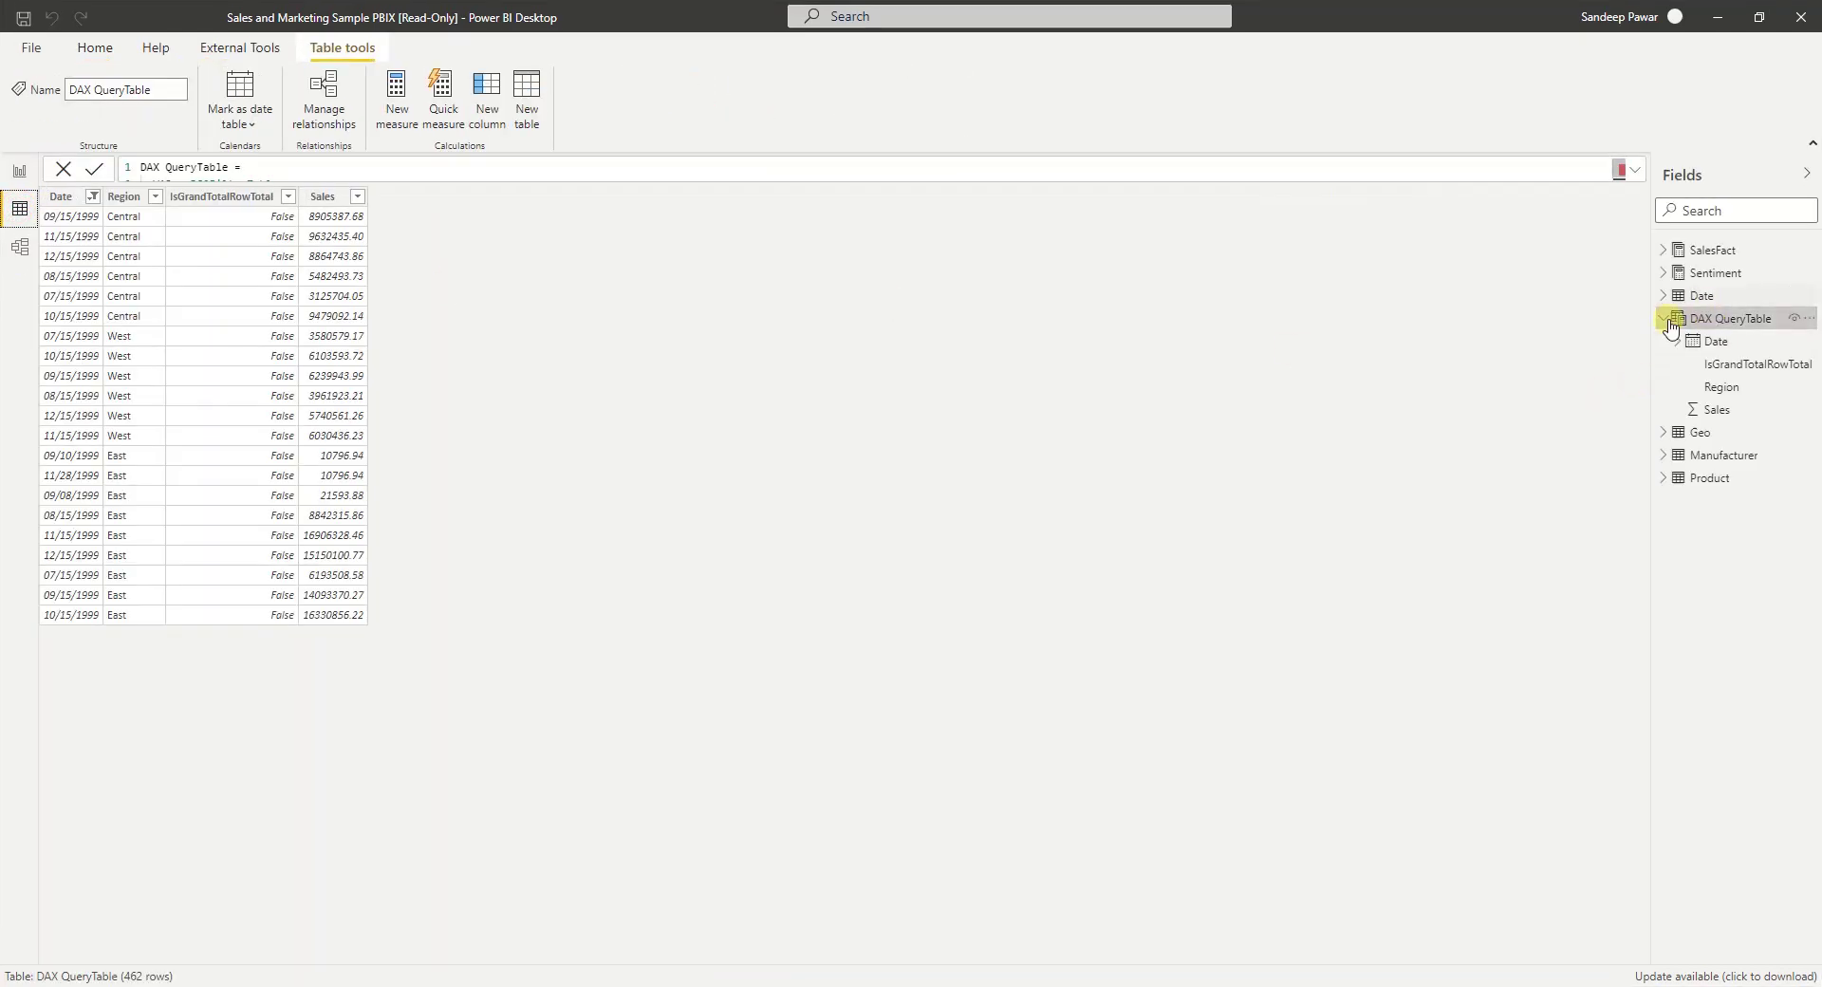
left_click(1663, 318)
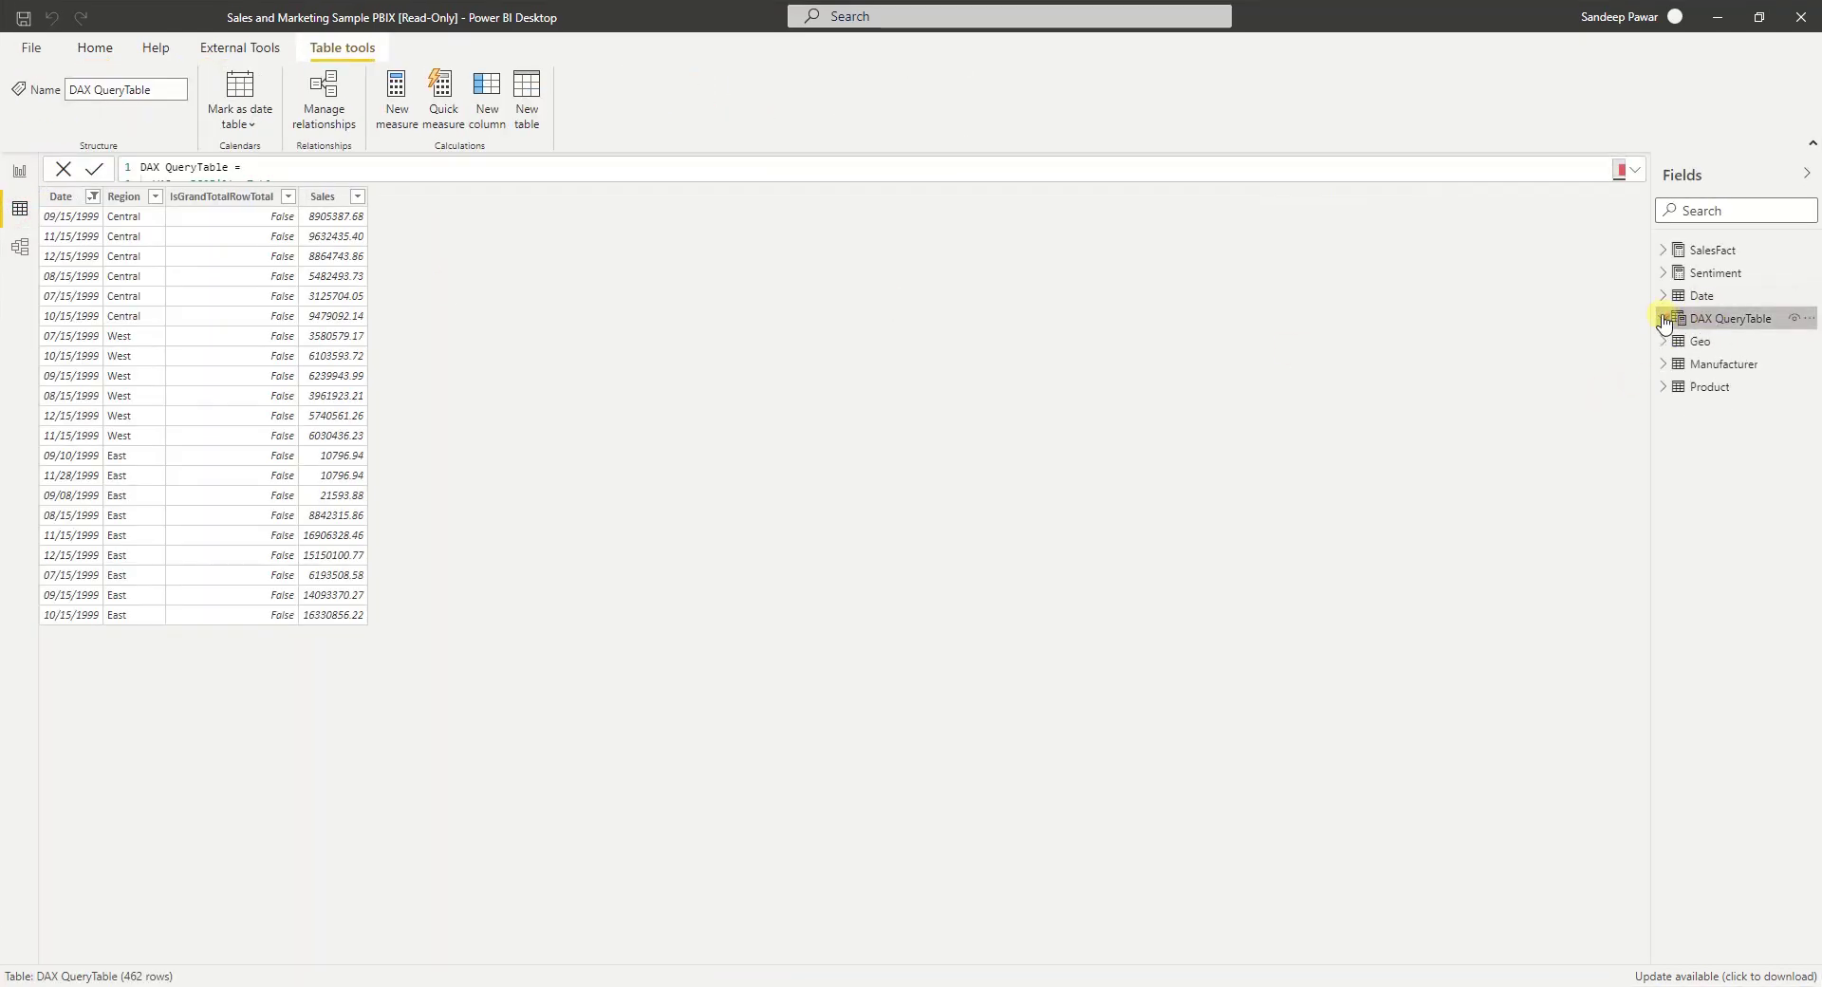
left_click(1718, 345)
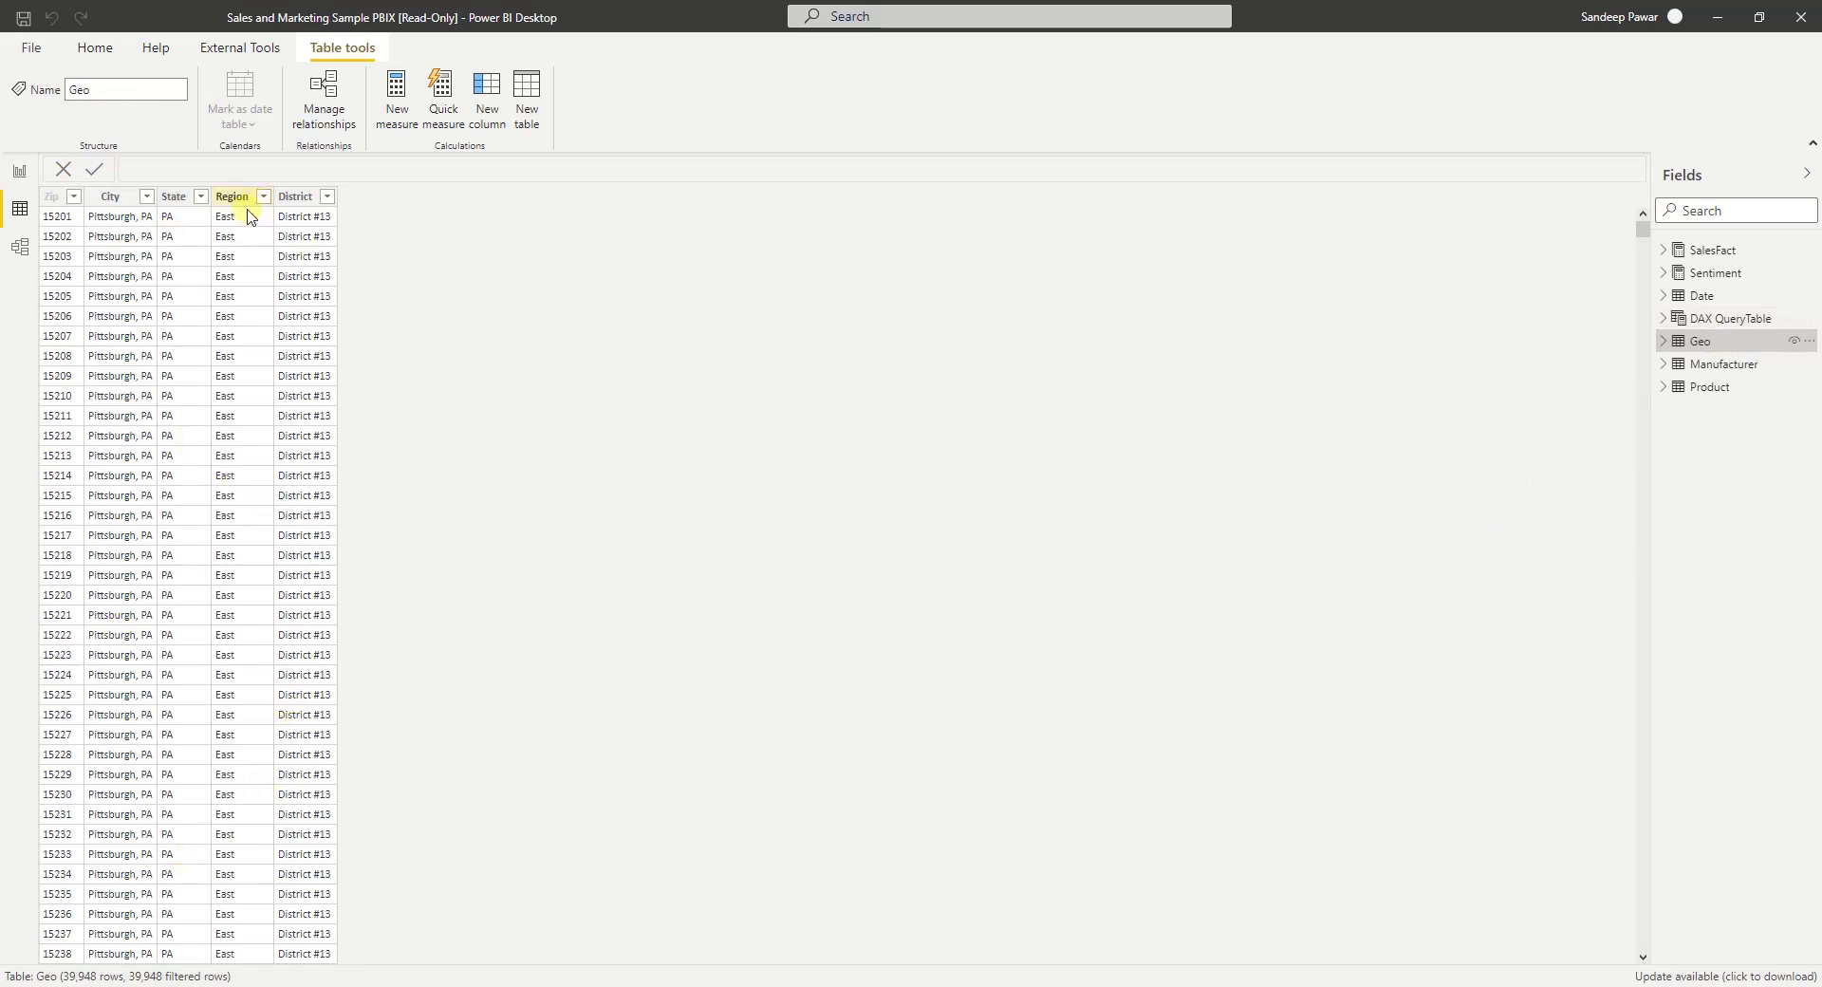
left_click(1712, 296)
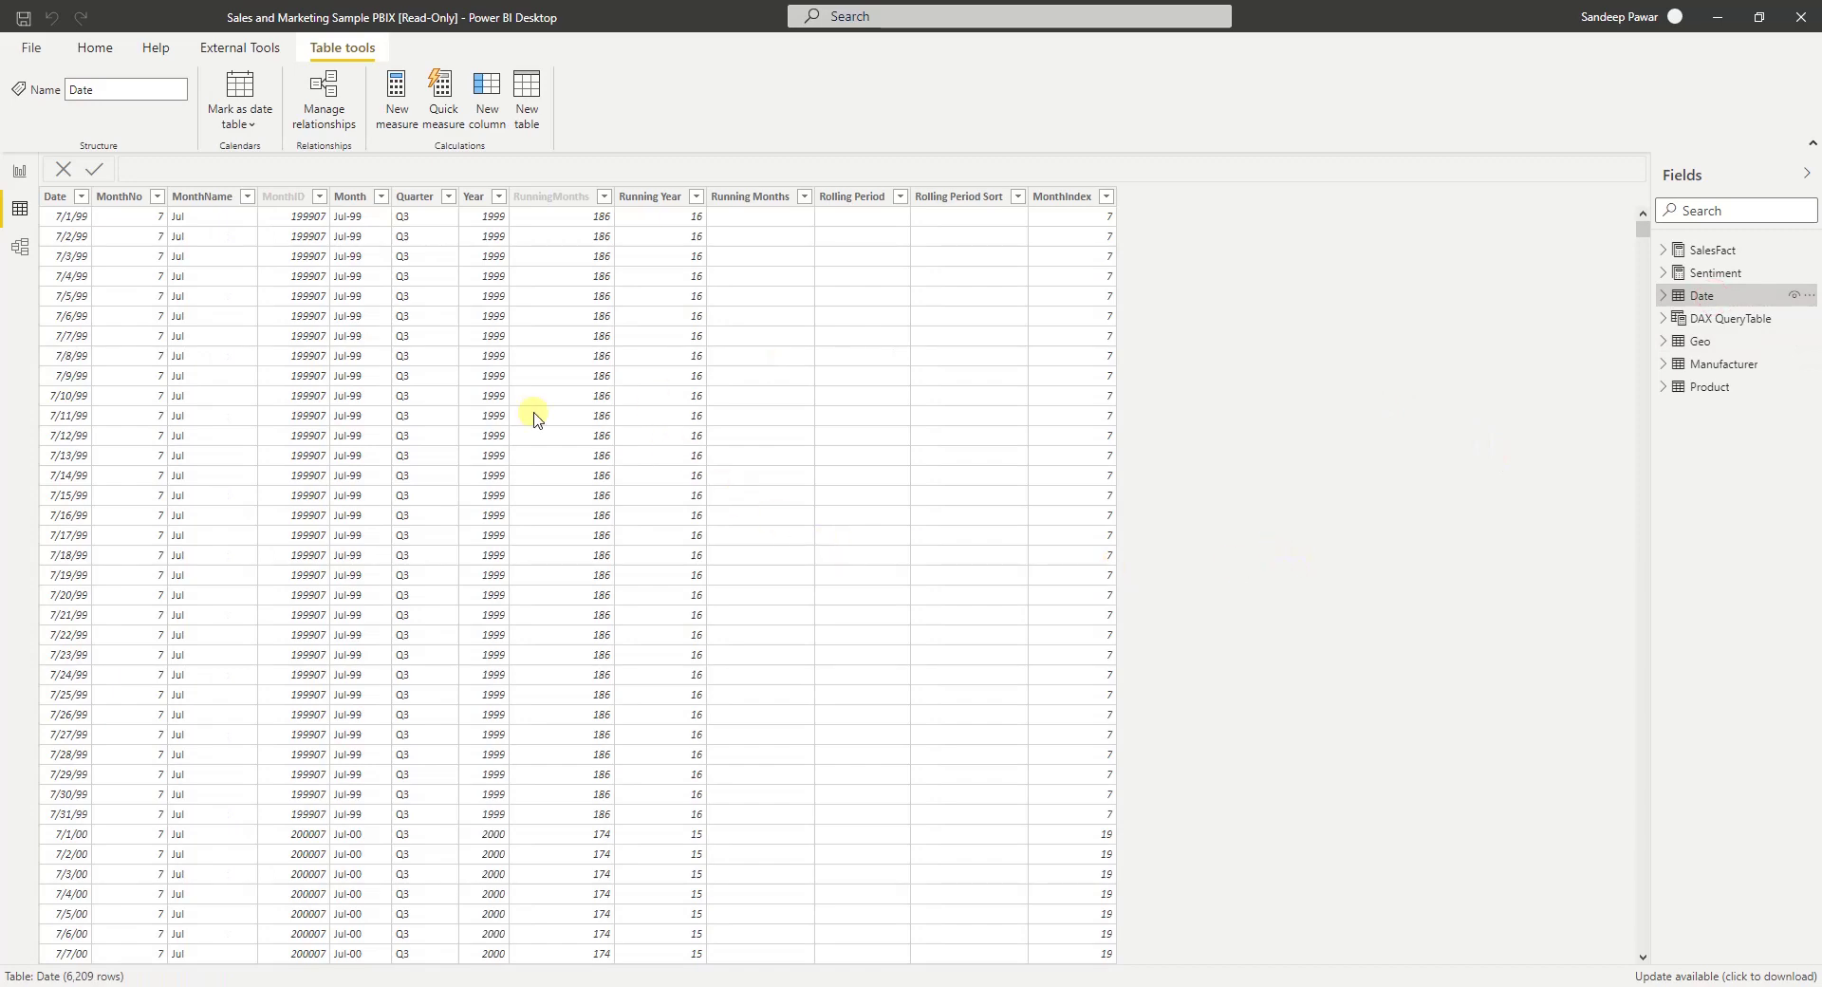
left_click(1715, 250)
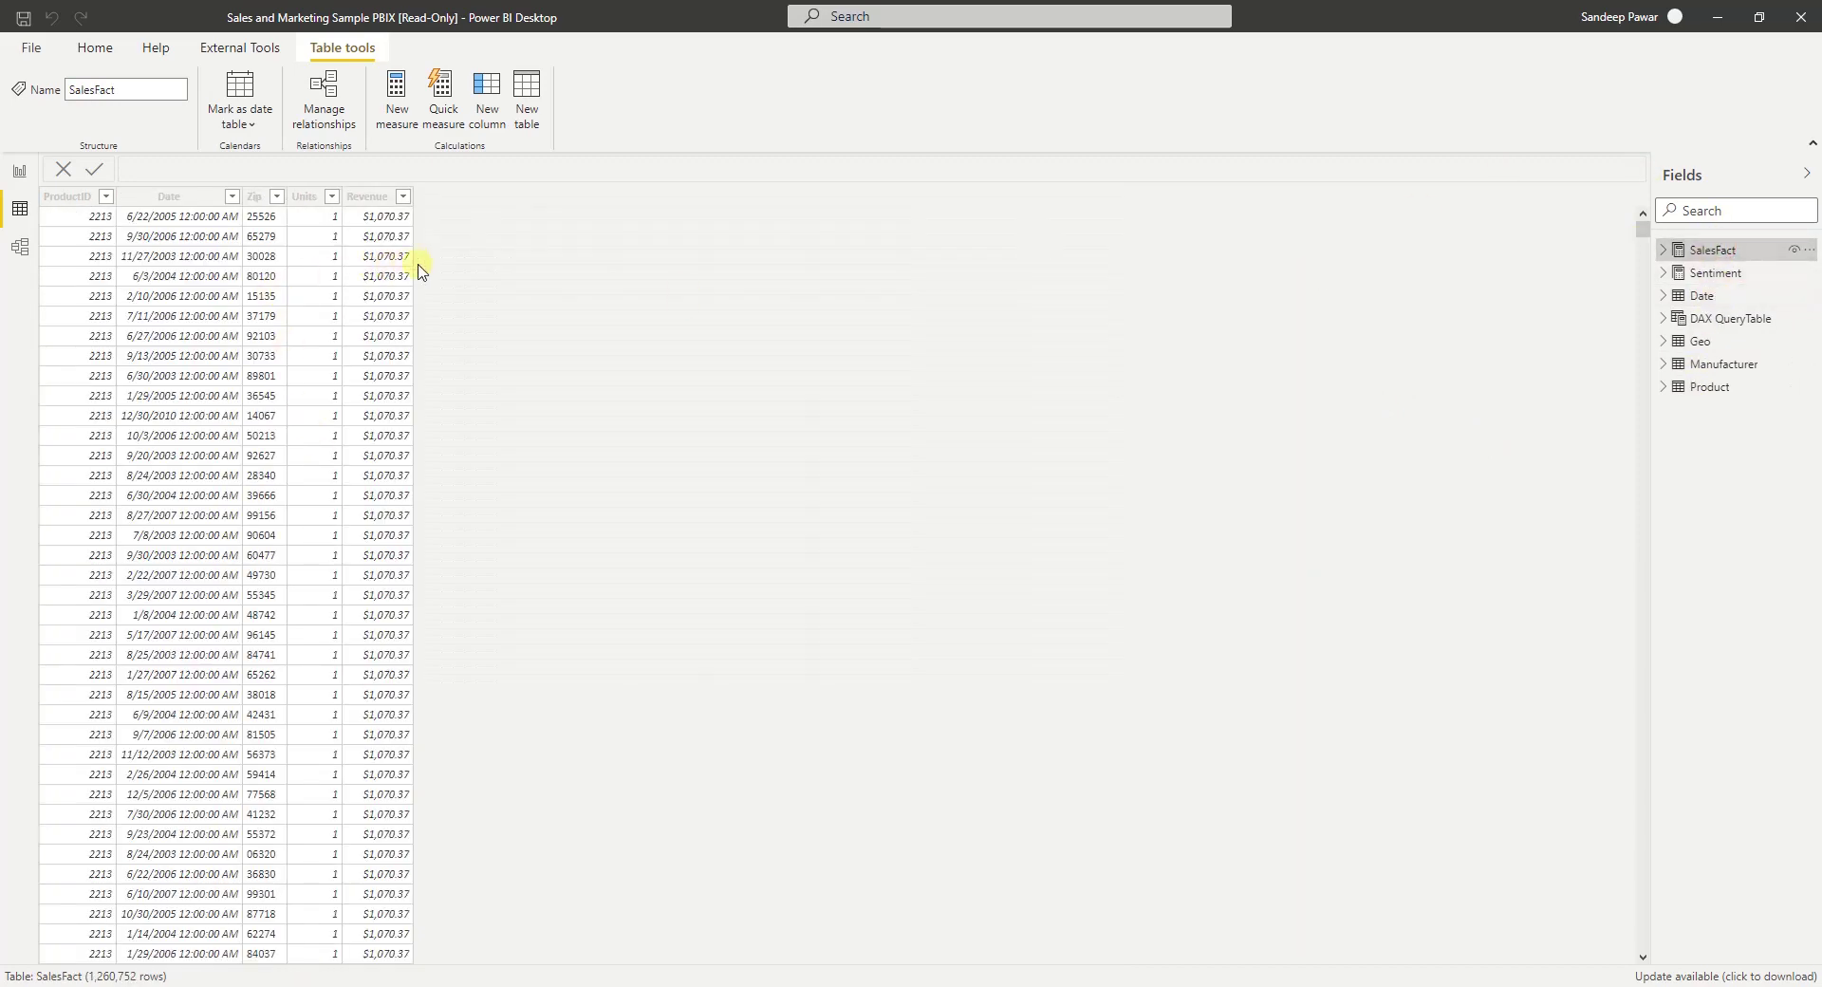
- Widen the SalesFact fields list to read its measures, then return to Report view
left_click(1663, 250)
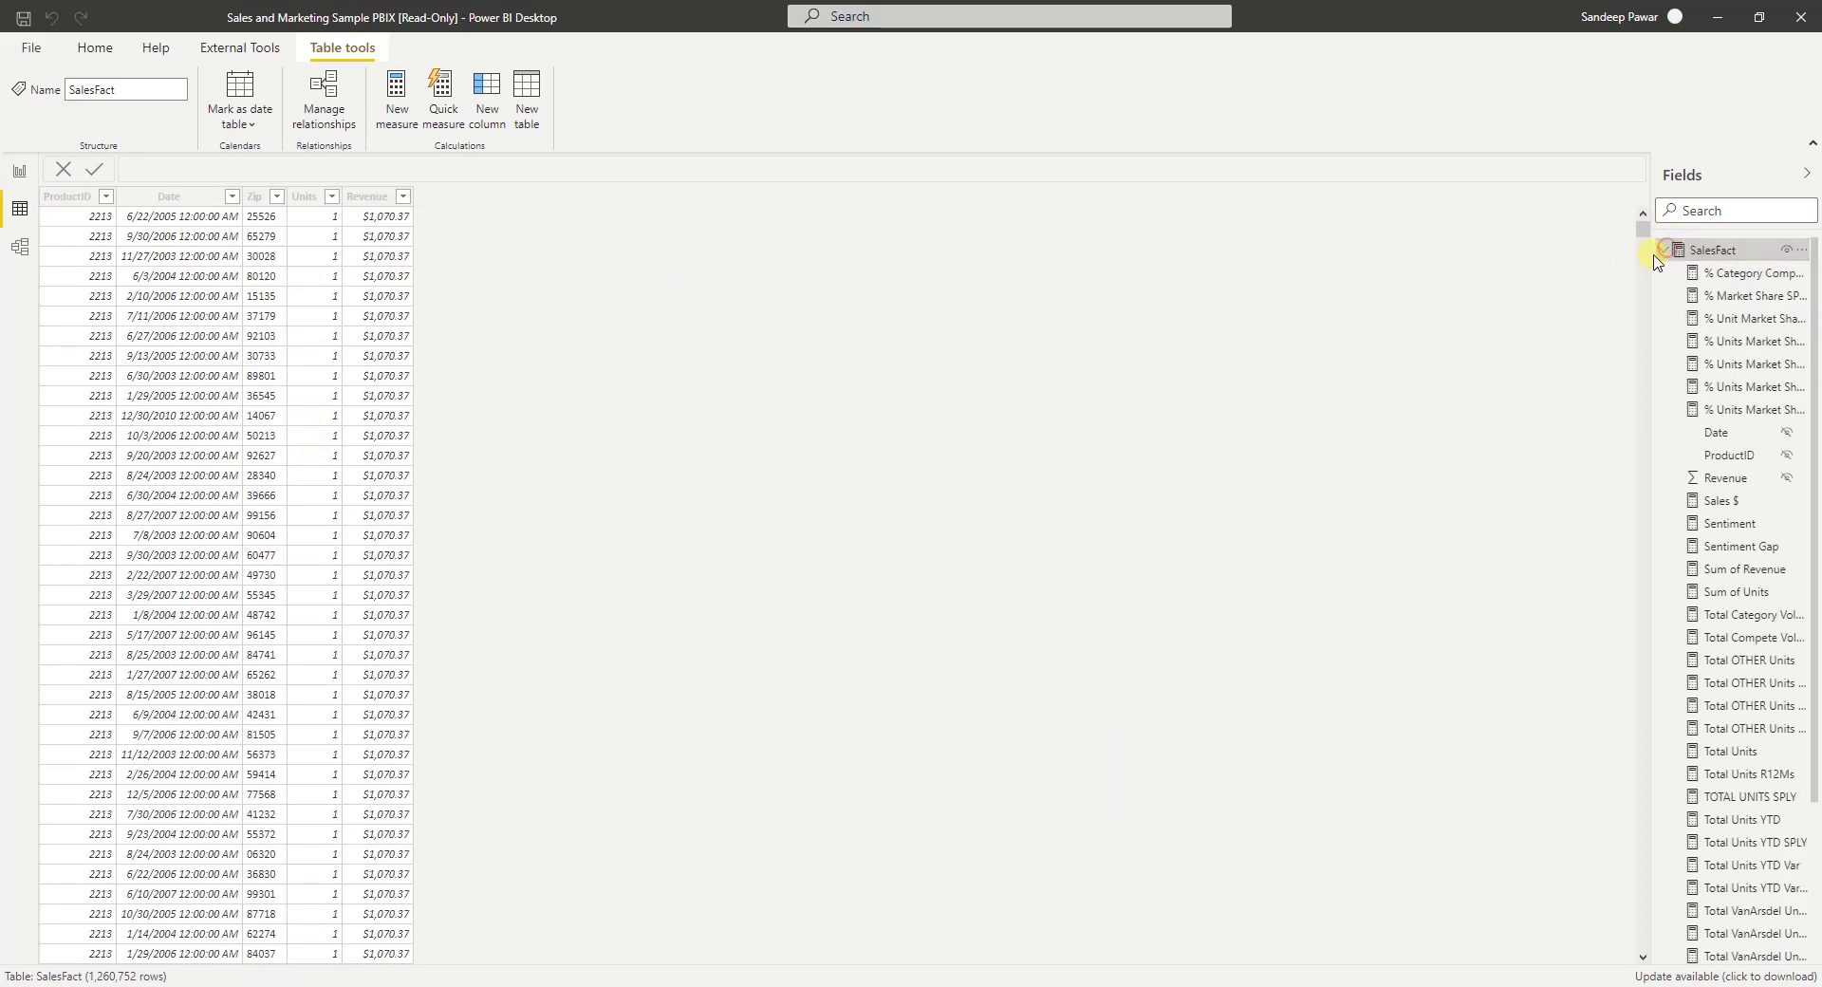
left_click_drag(1656, 417, 1181, 487)
scroll(1366, 749, "down", 3)
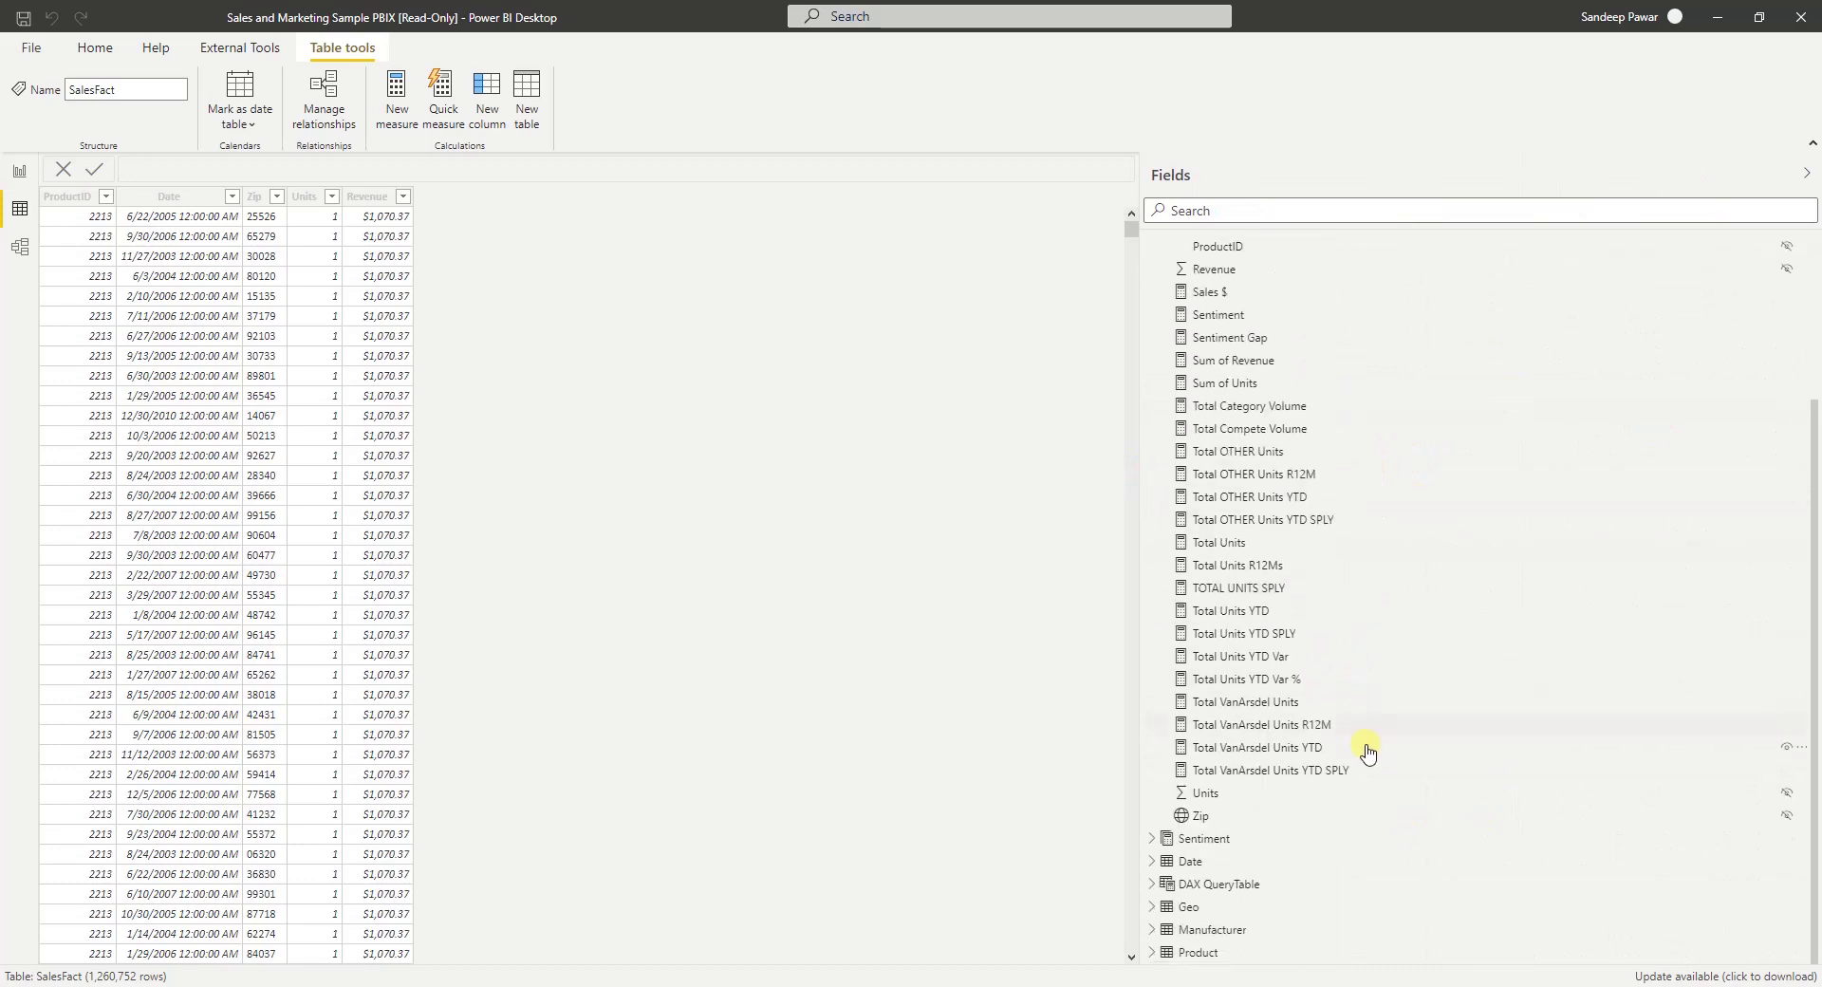
scroll(1404, 664, "up", 3)
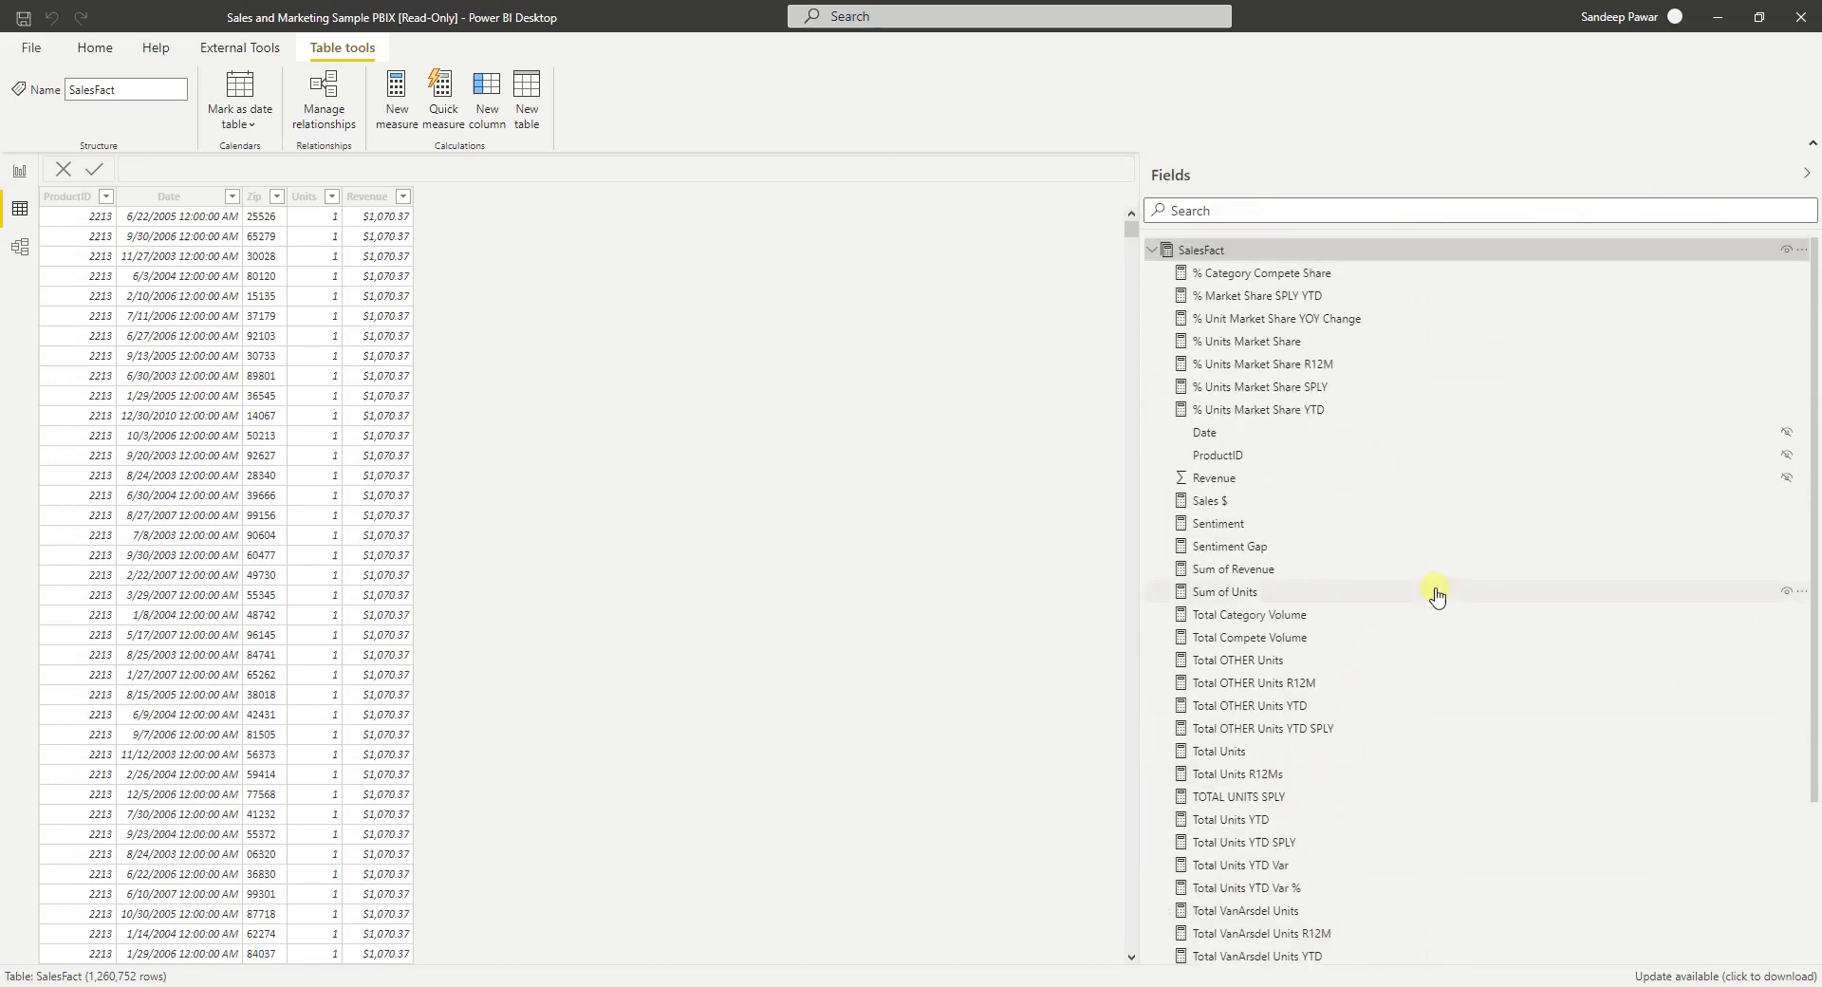
left_click(20, 173)
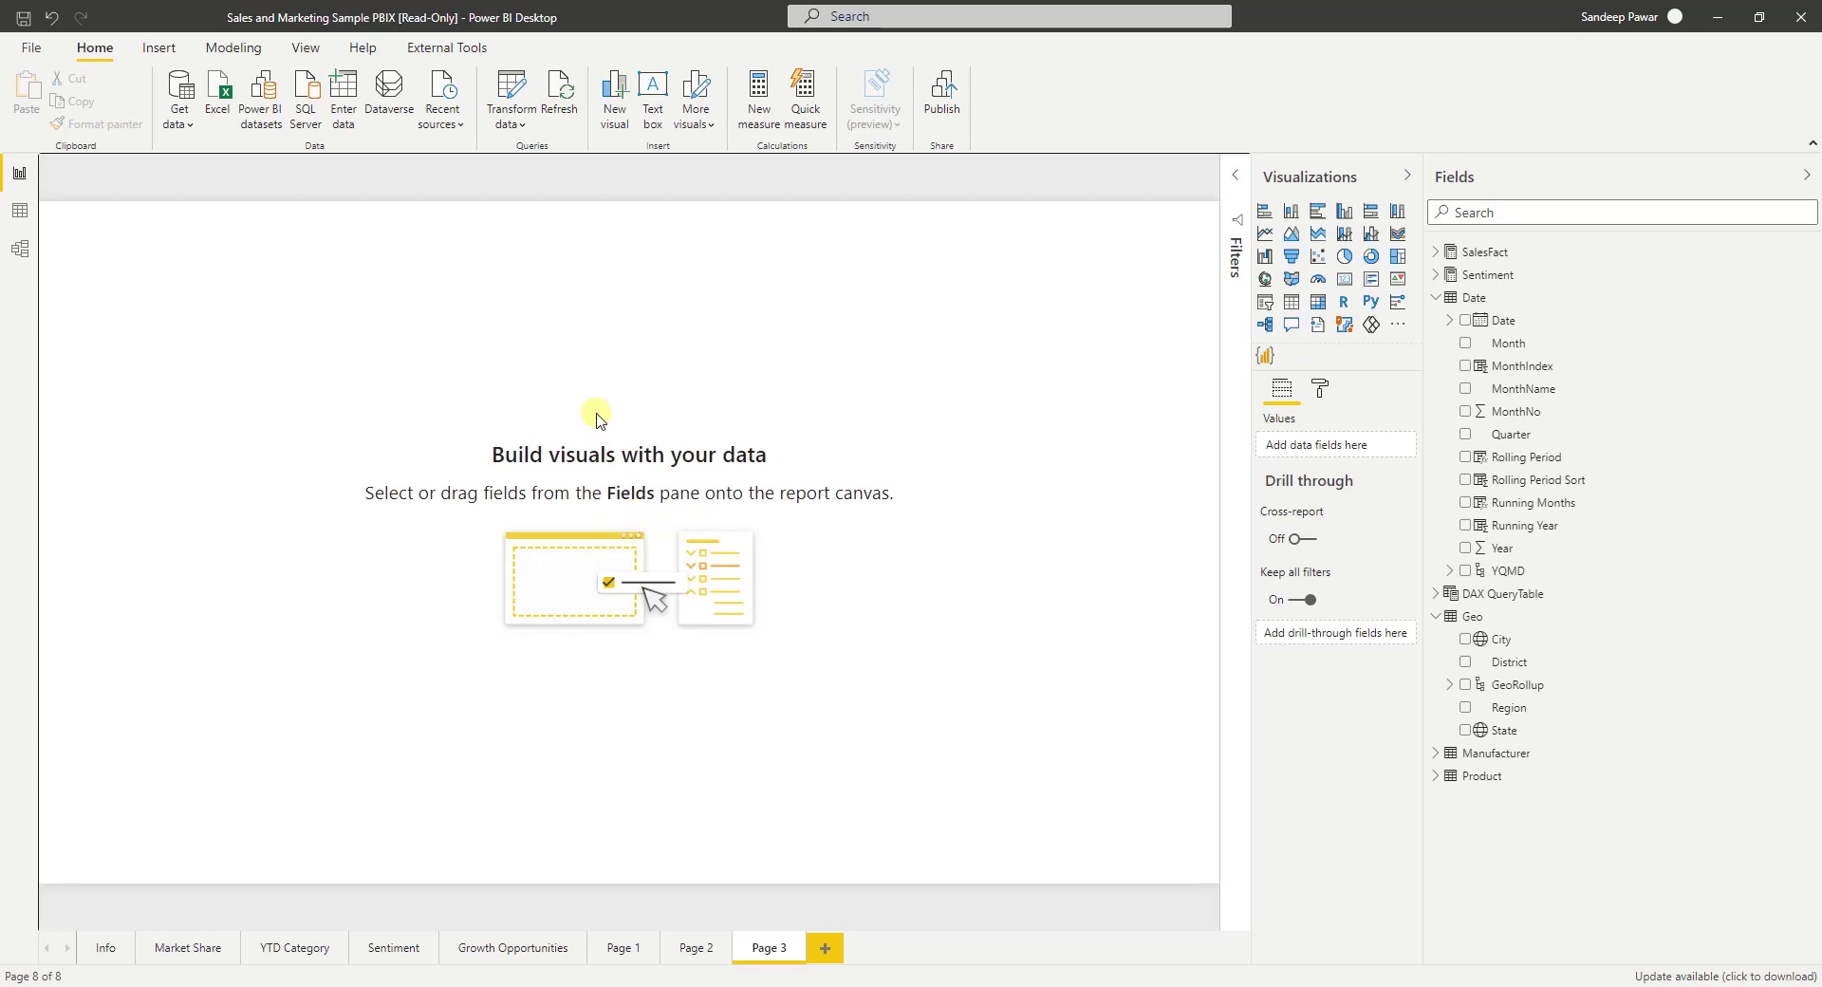
- Switch to the Sales and Marketing report window and show the External Tools ribbon
left_click(351, 811)
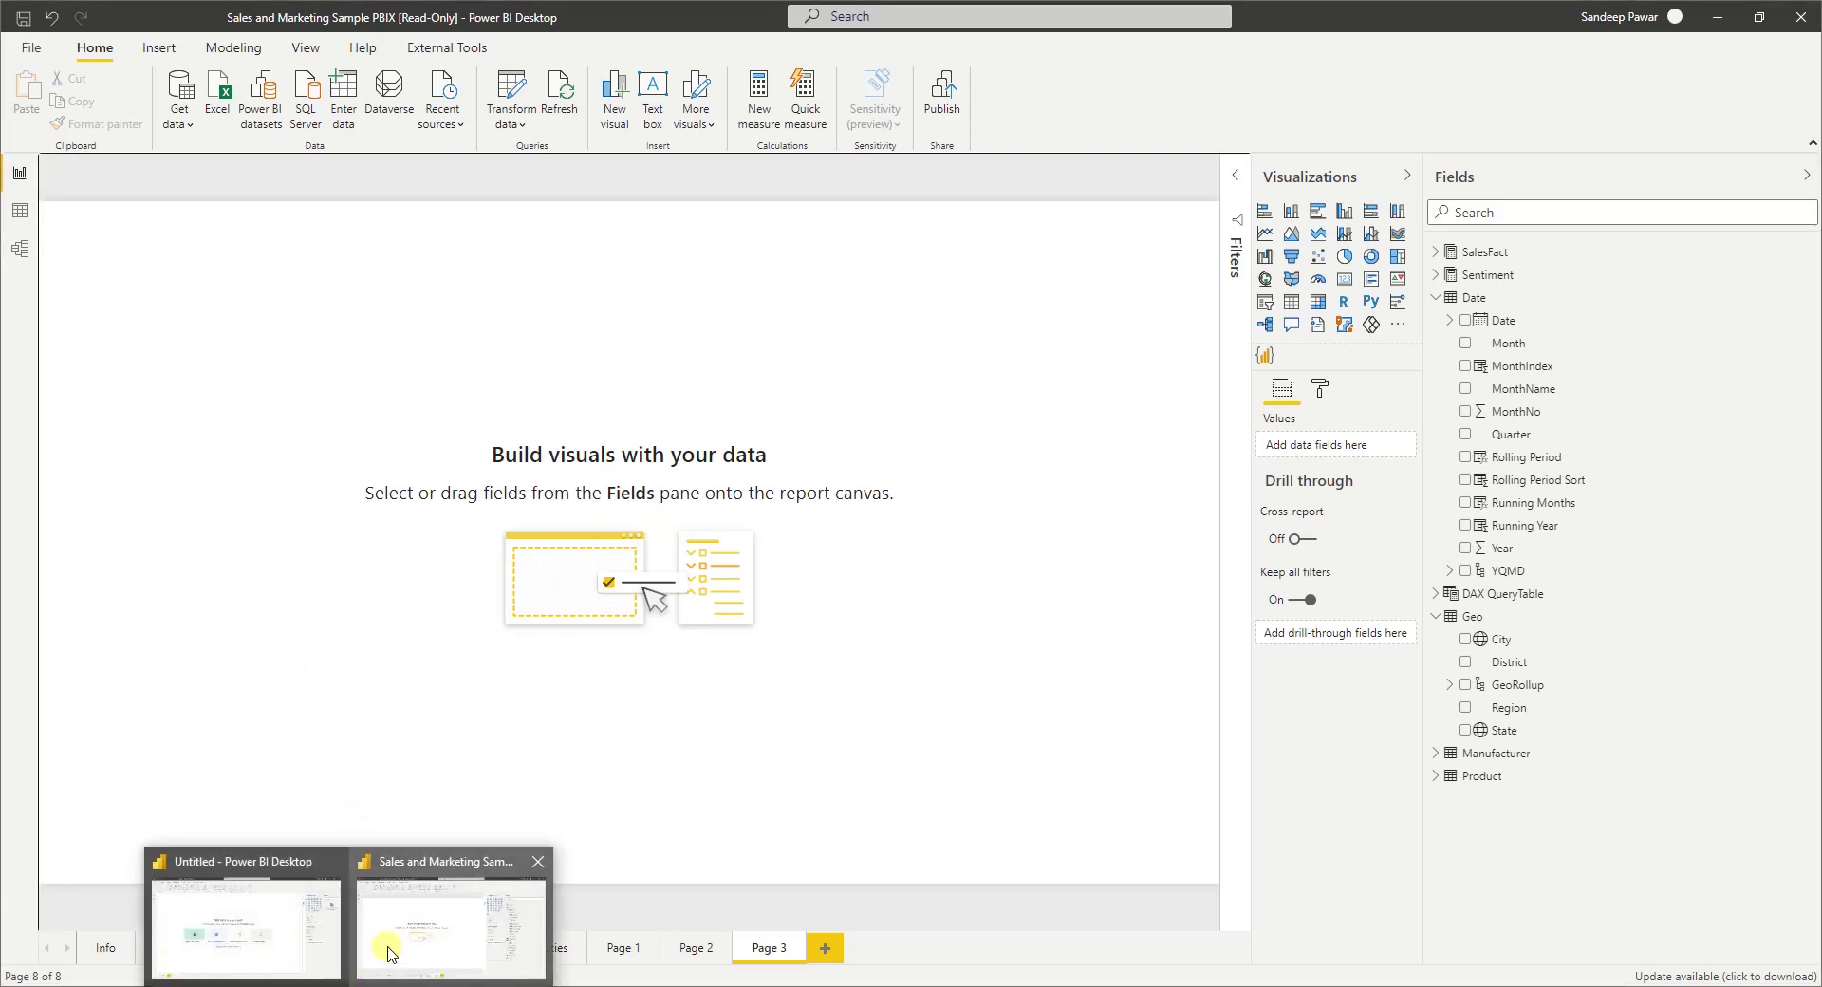
left_click(418, 929)
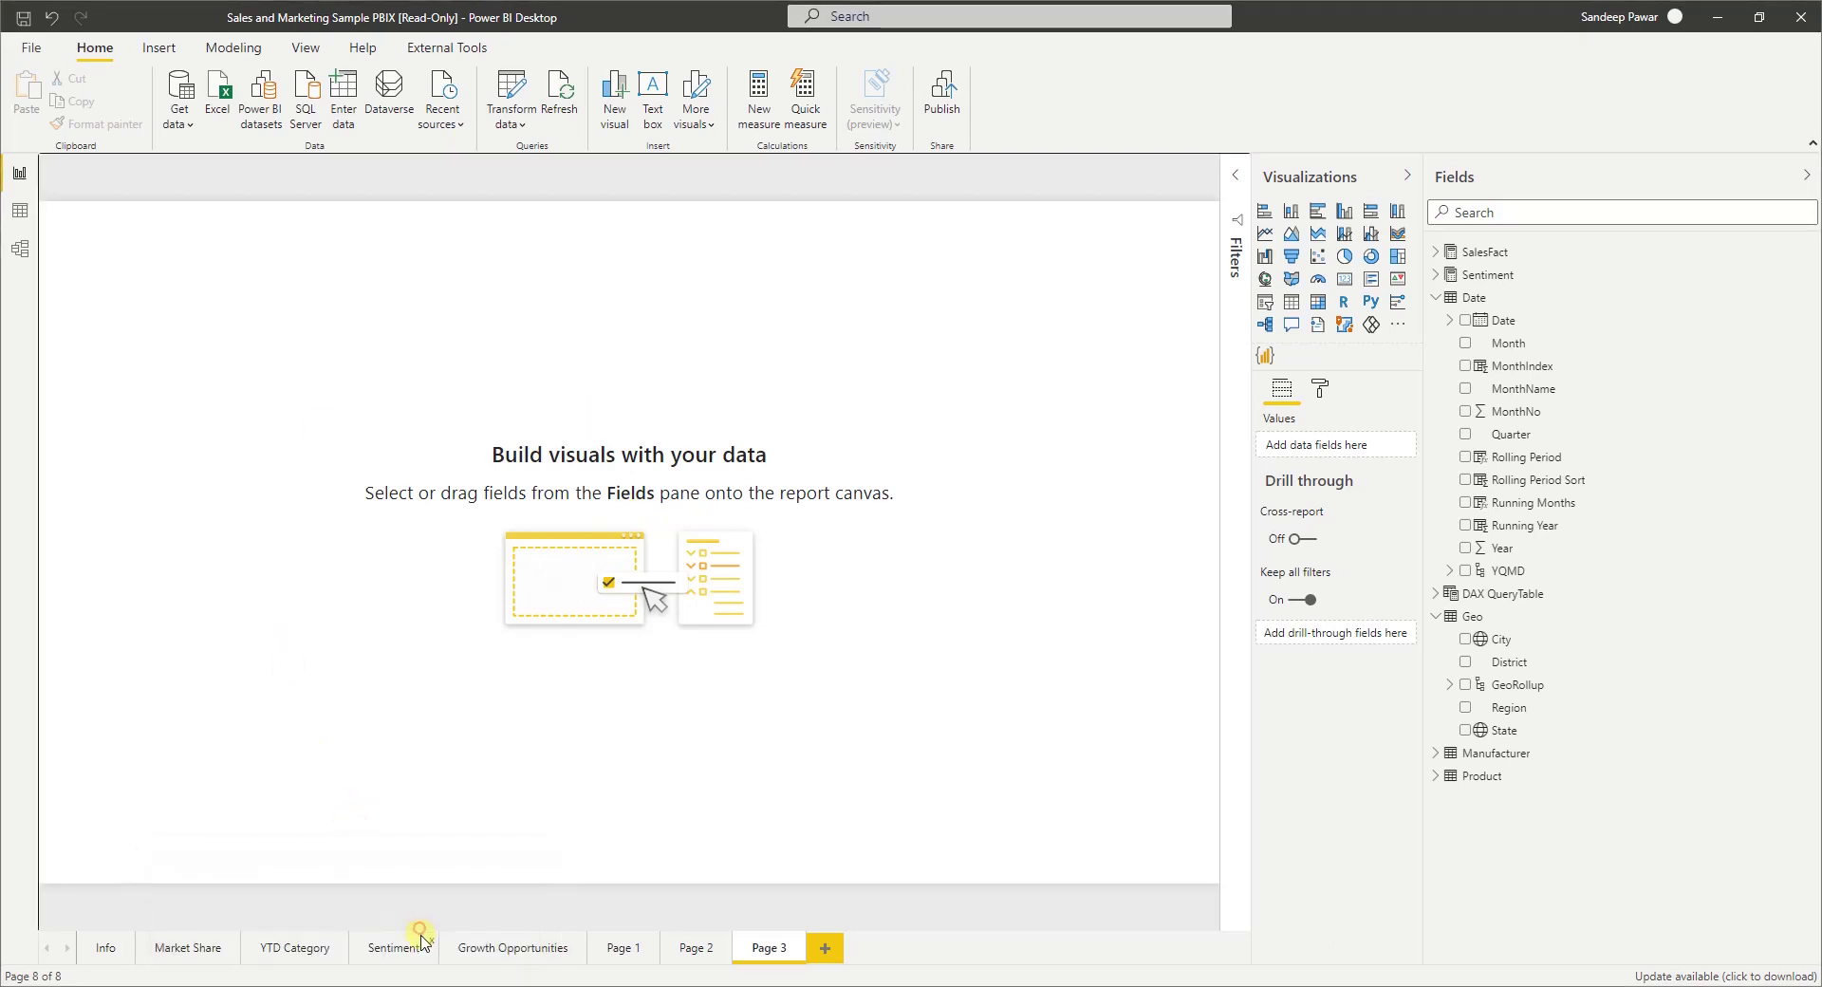
left_click(462, 48)
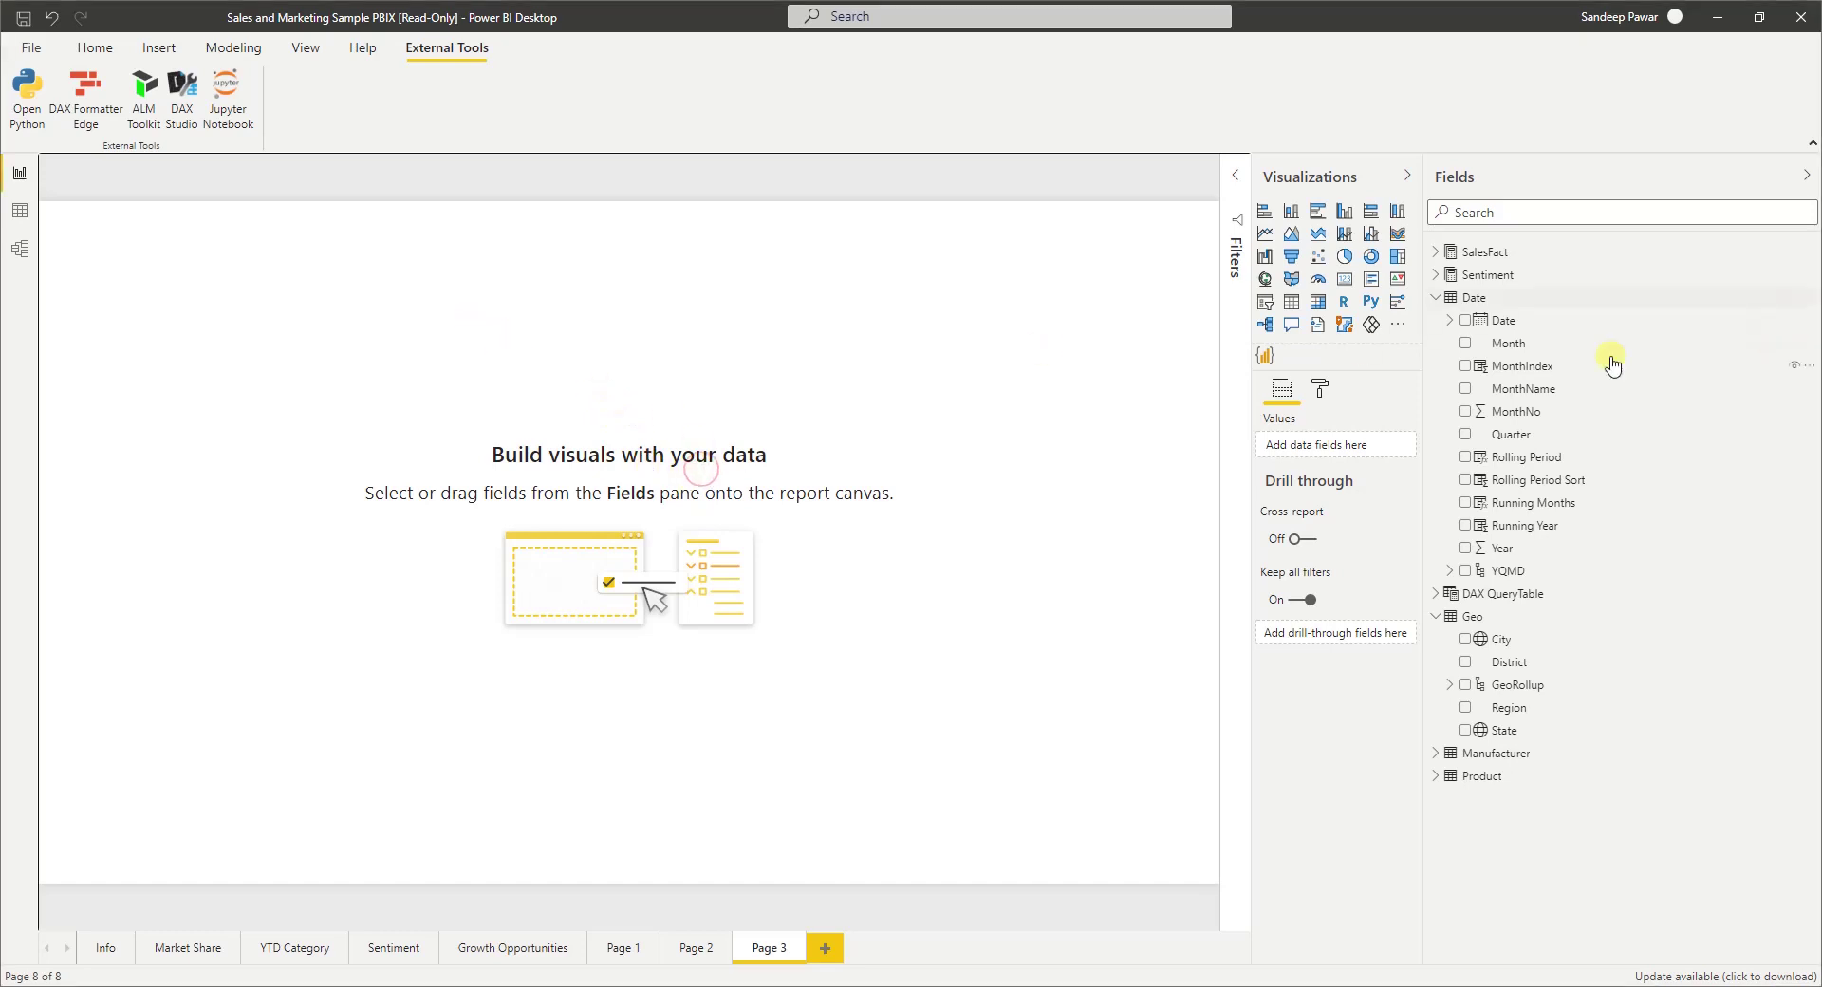
- Add Date to Page 3 as an enlarged table visual showing plain dates, not the hierarchy
left_click_drag(1515, 322, 503, 403)
left_click_drag(501, 537, 721, 756)
left_click(1389, 445)
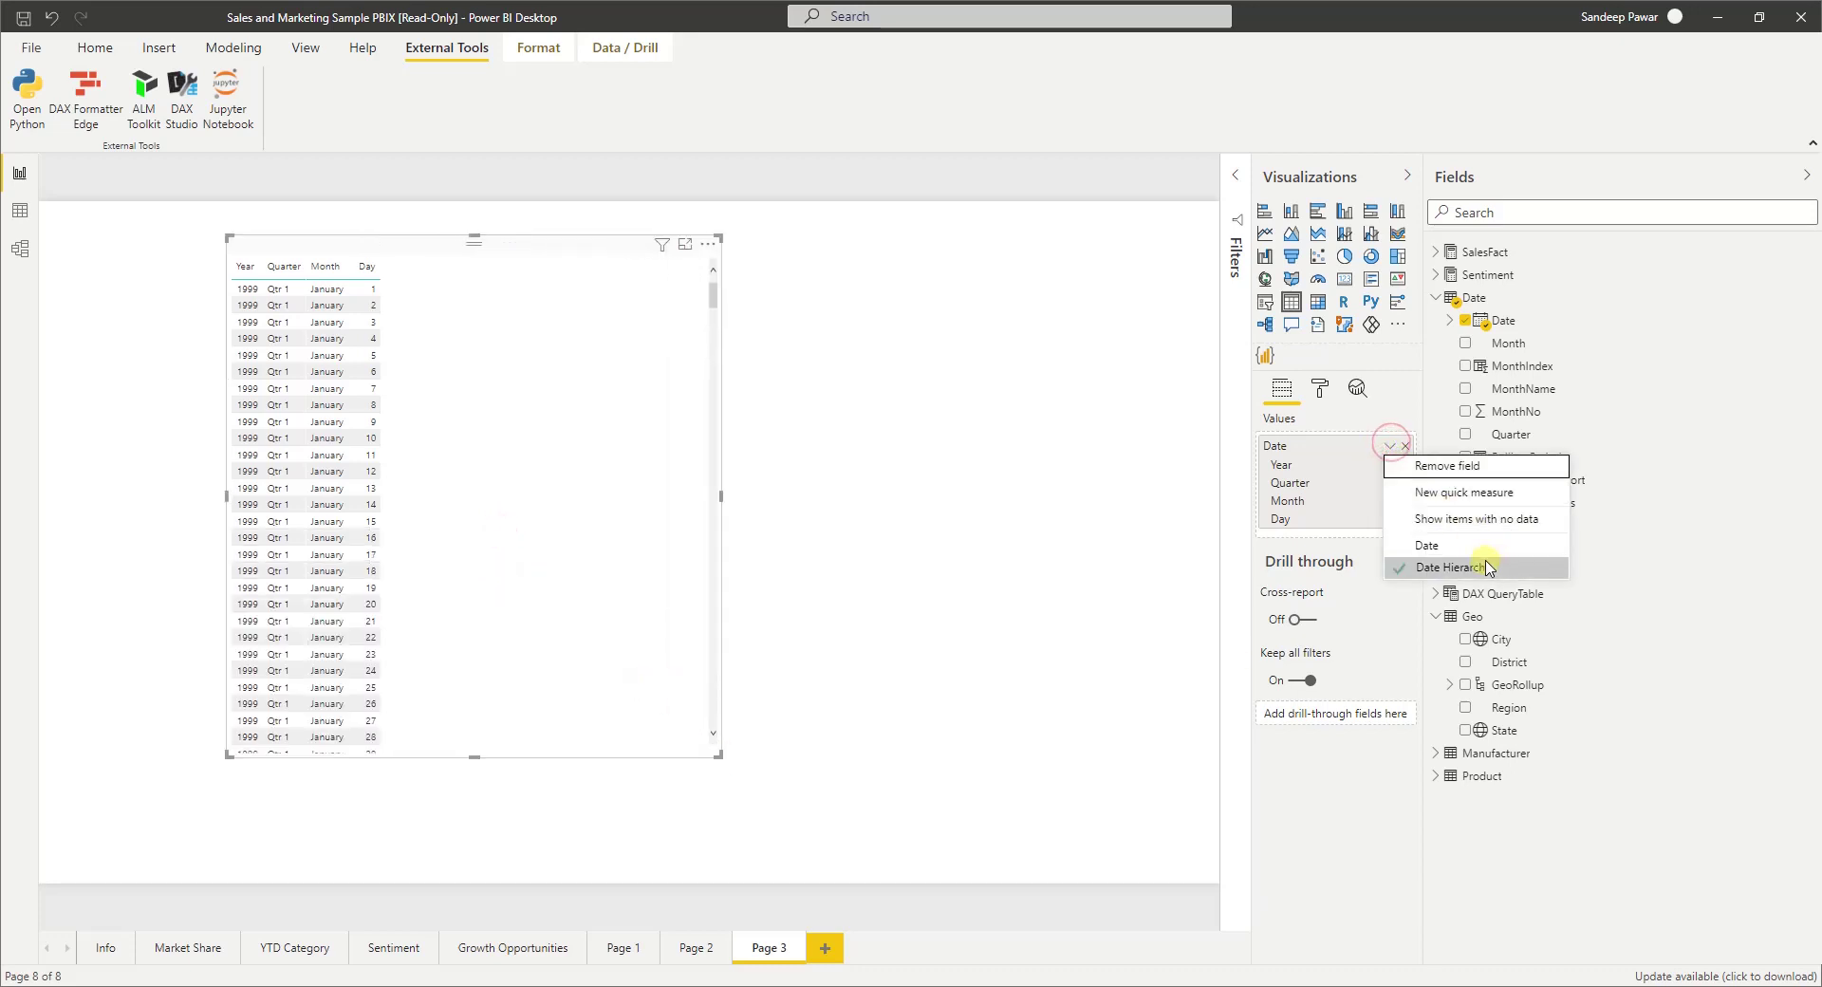
left_click(1426, 544)
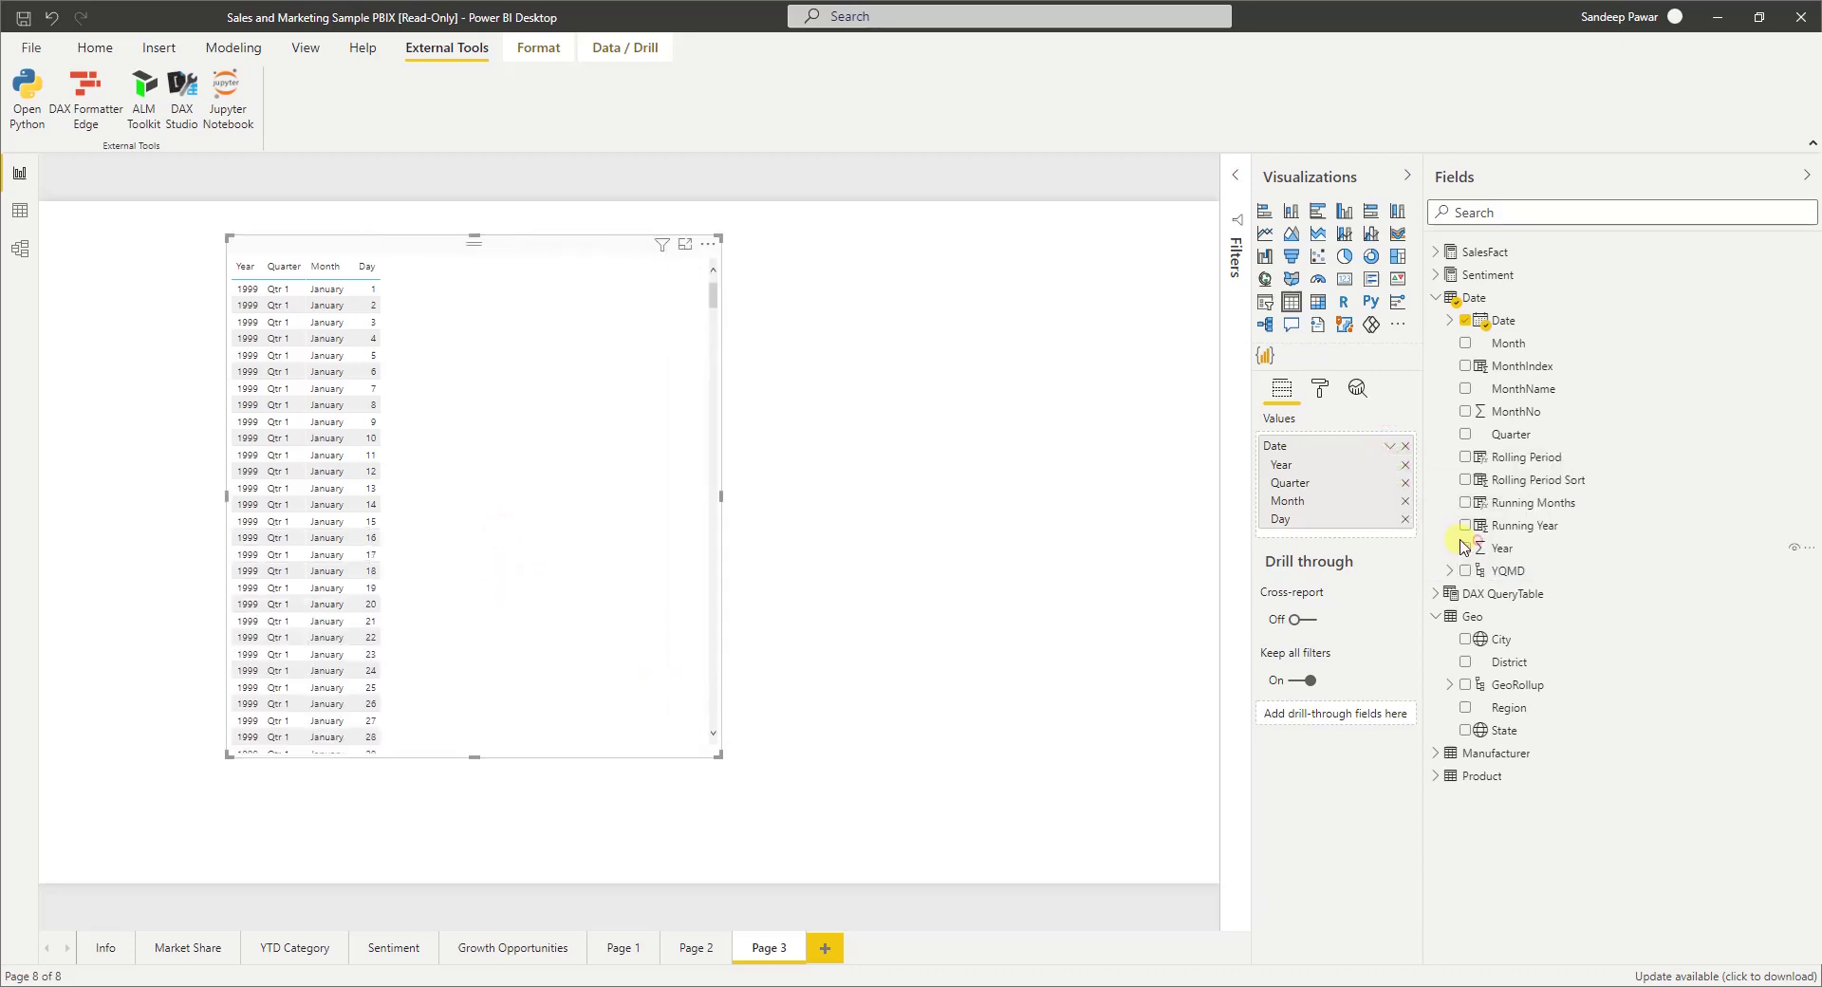
left_click(557, 444)
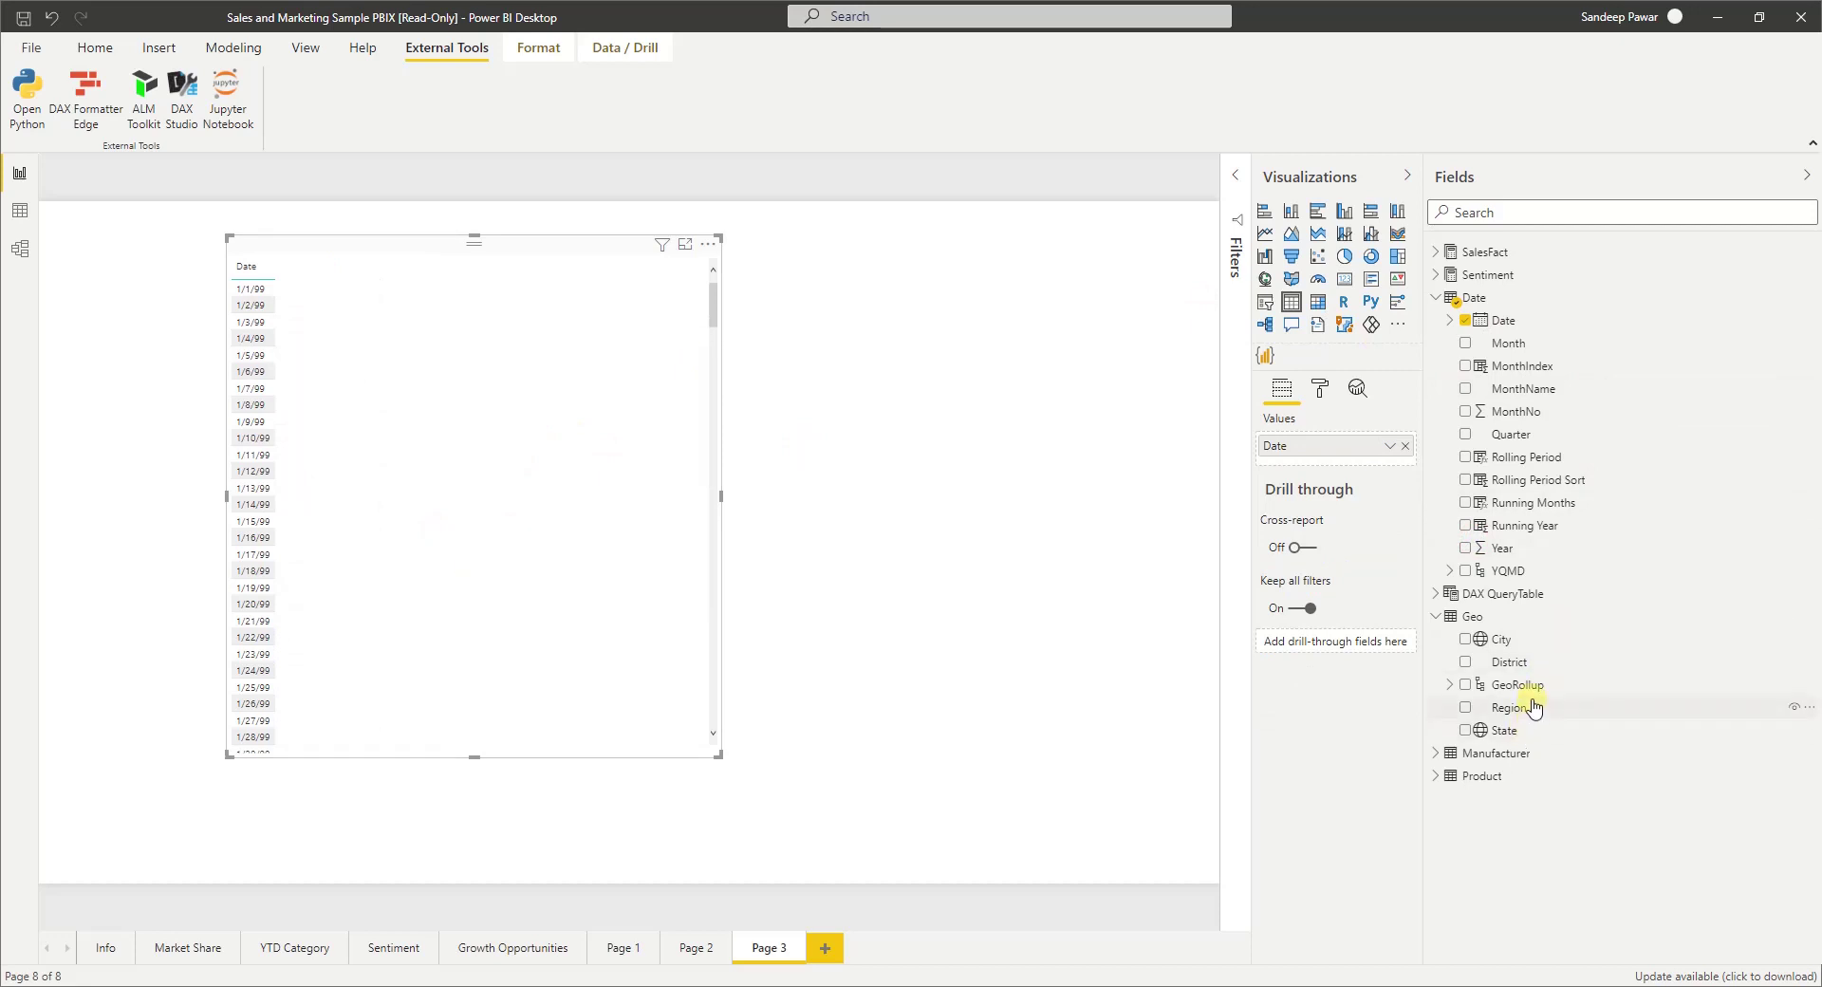
- Add Region and the Sales $ measure as columns, renaming Sales $ to Sales
left_click_drag(1534, 713, 447, 394)
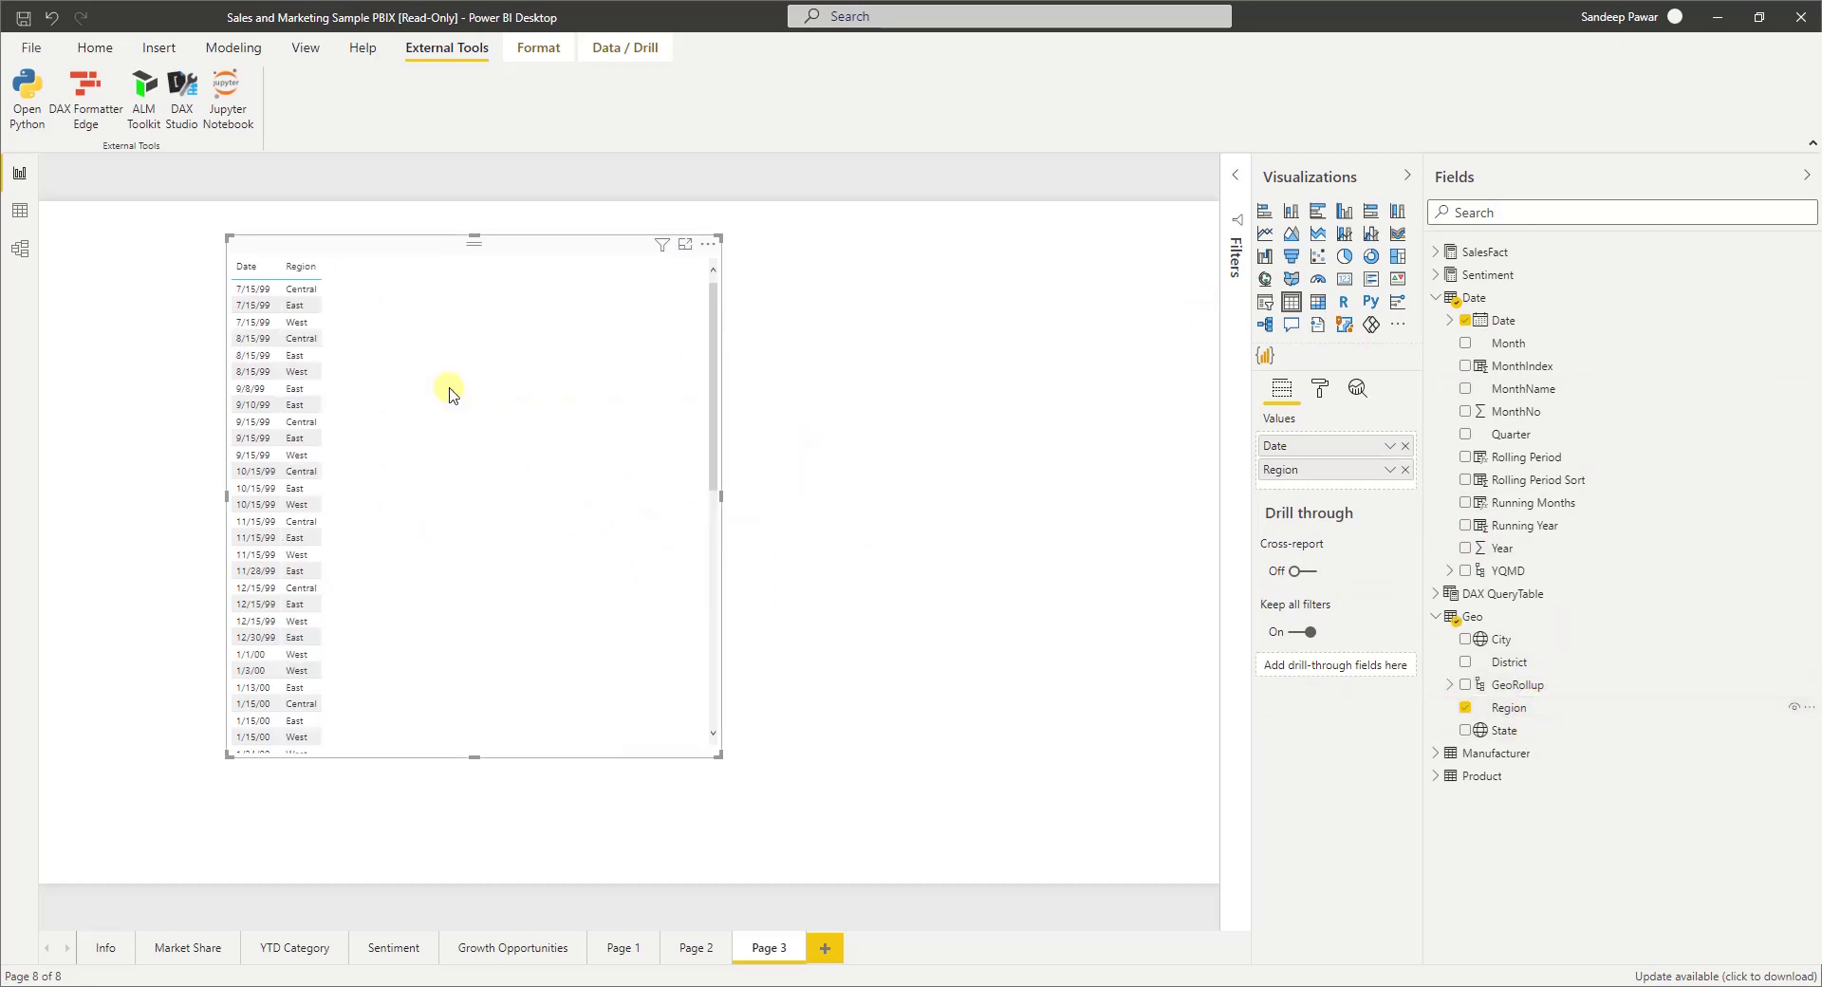
left_click(1435, 252)
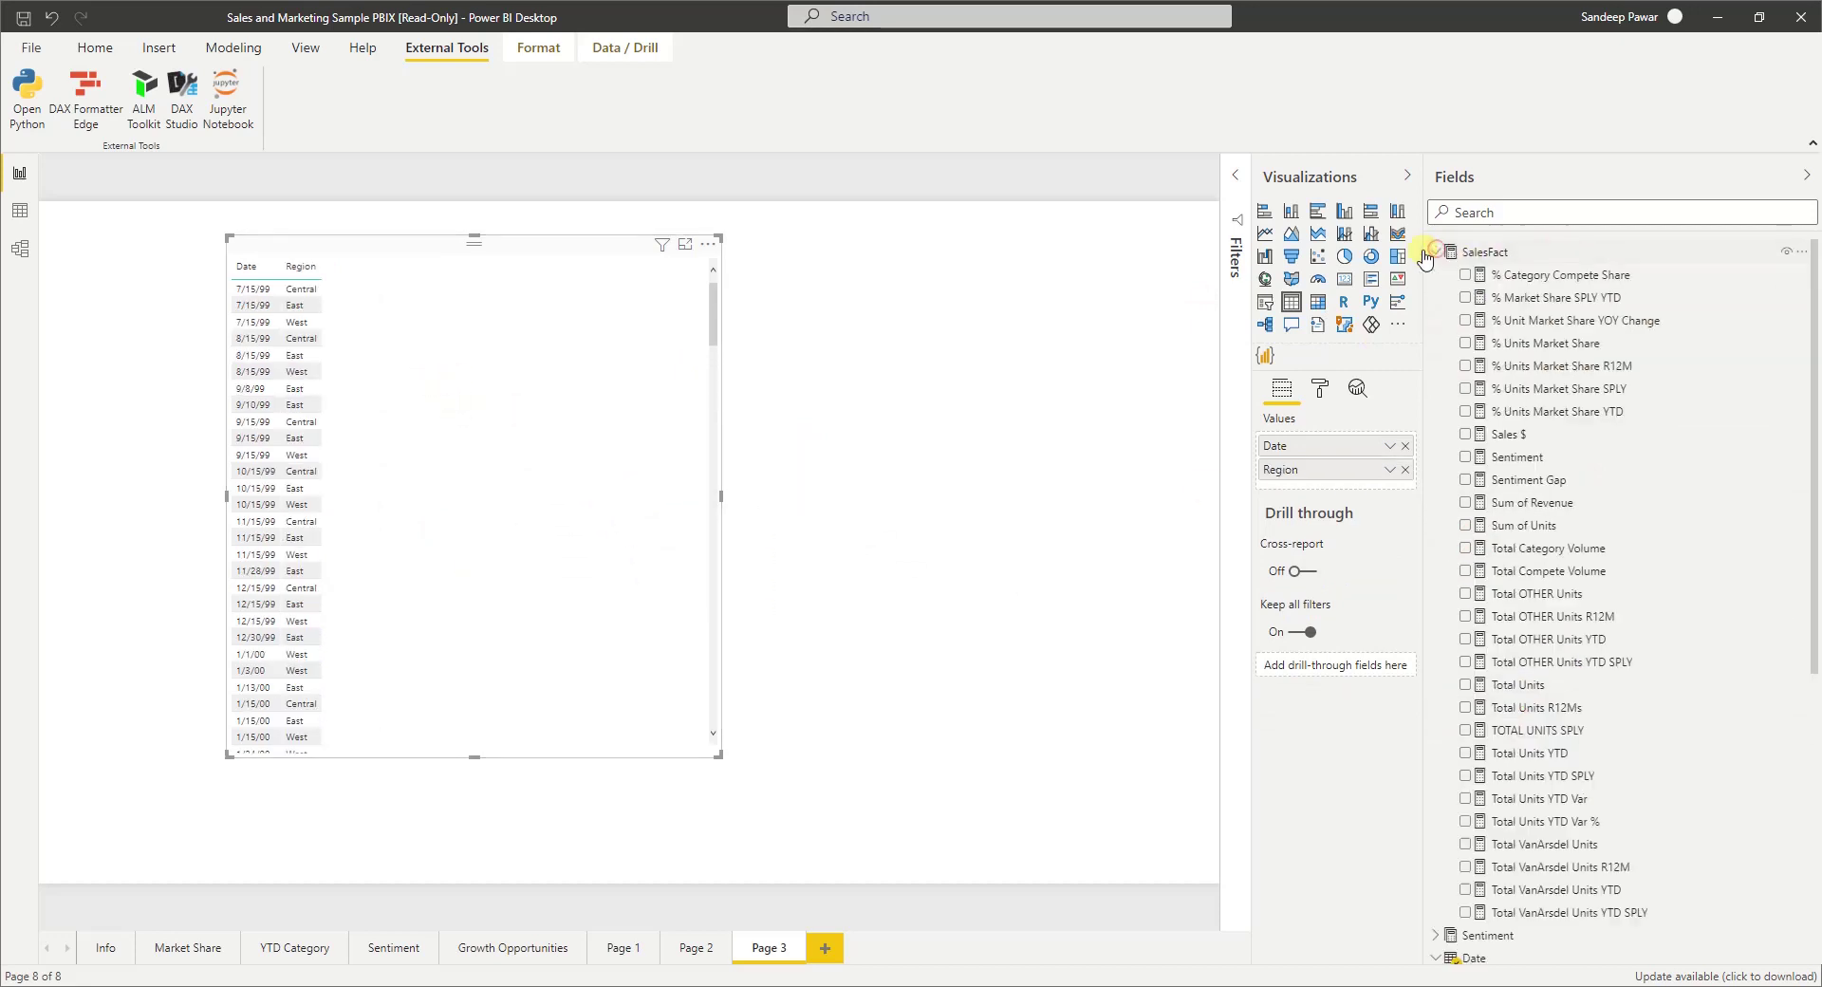
left_click_drag(1547, 429, 551, 494)
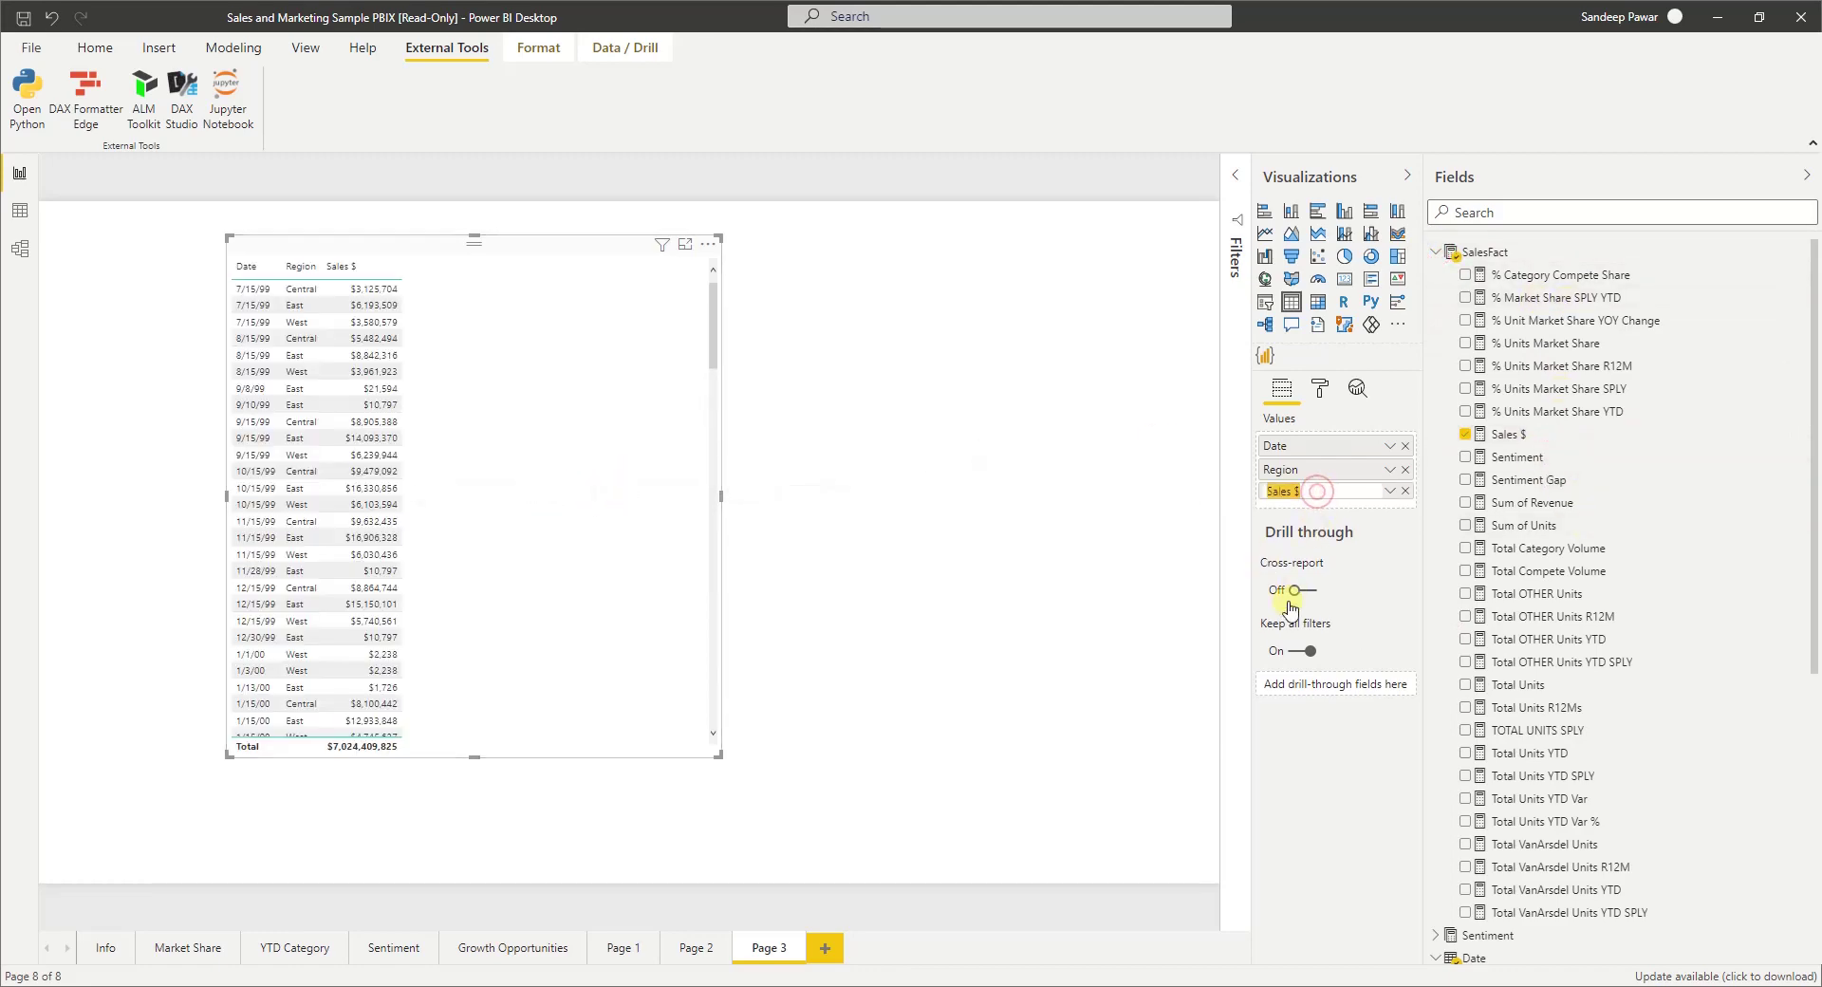
key("Return")
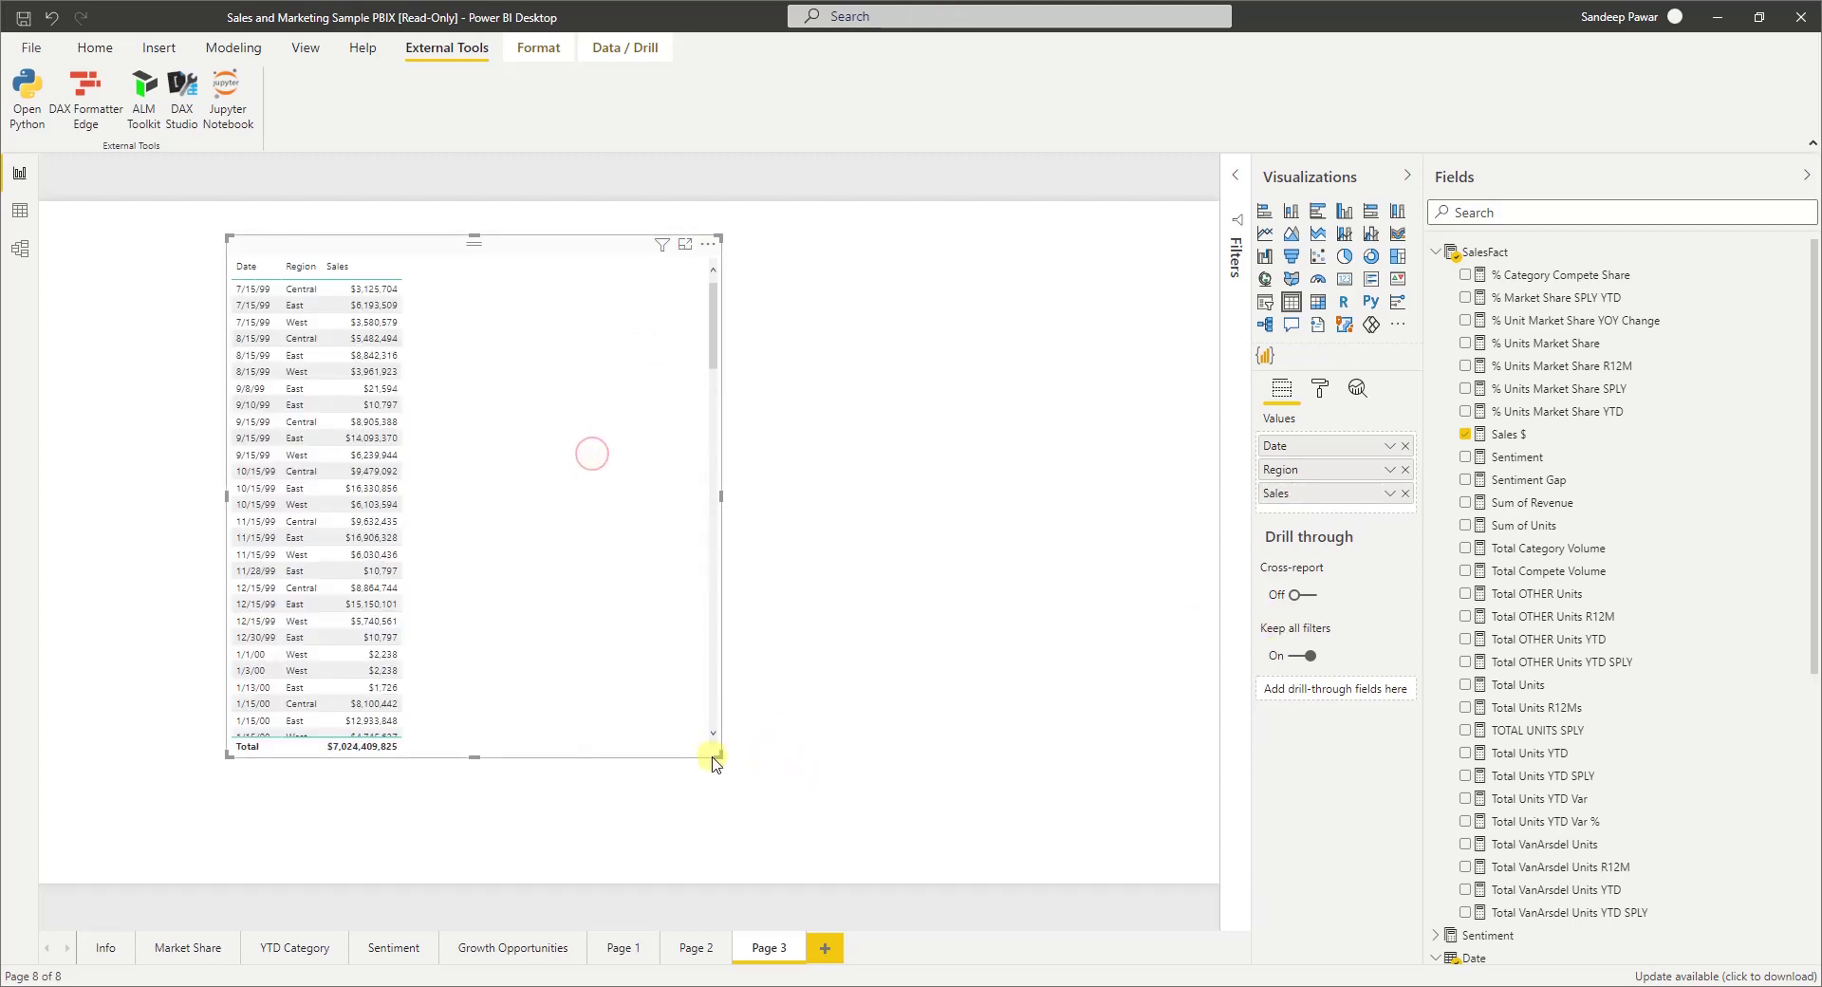
- Make the table taller and narrower and move it toward the page centre
left_click_drag(718, 755, 768, 838)
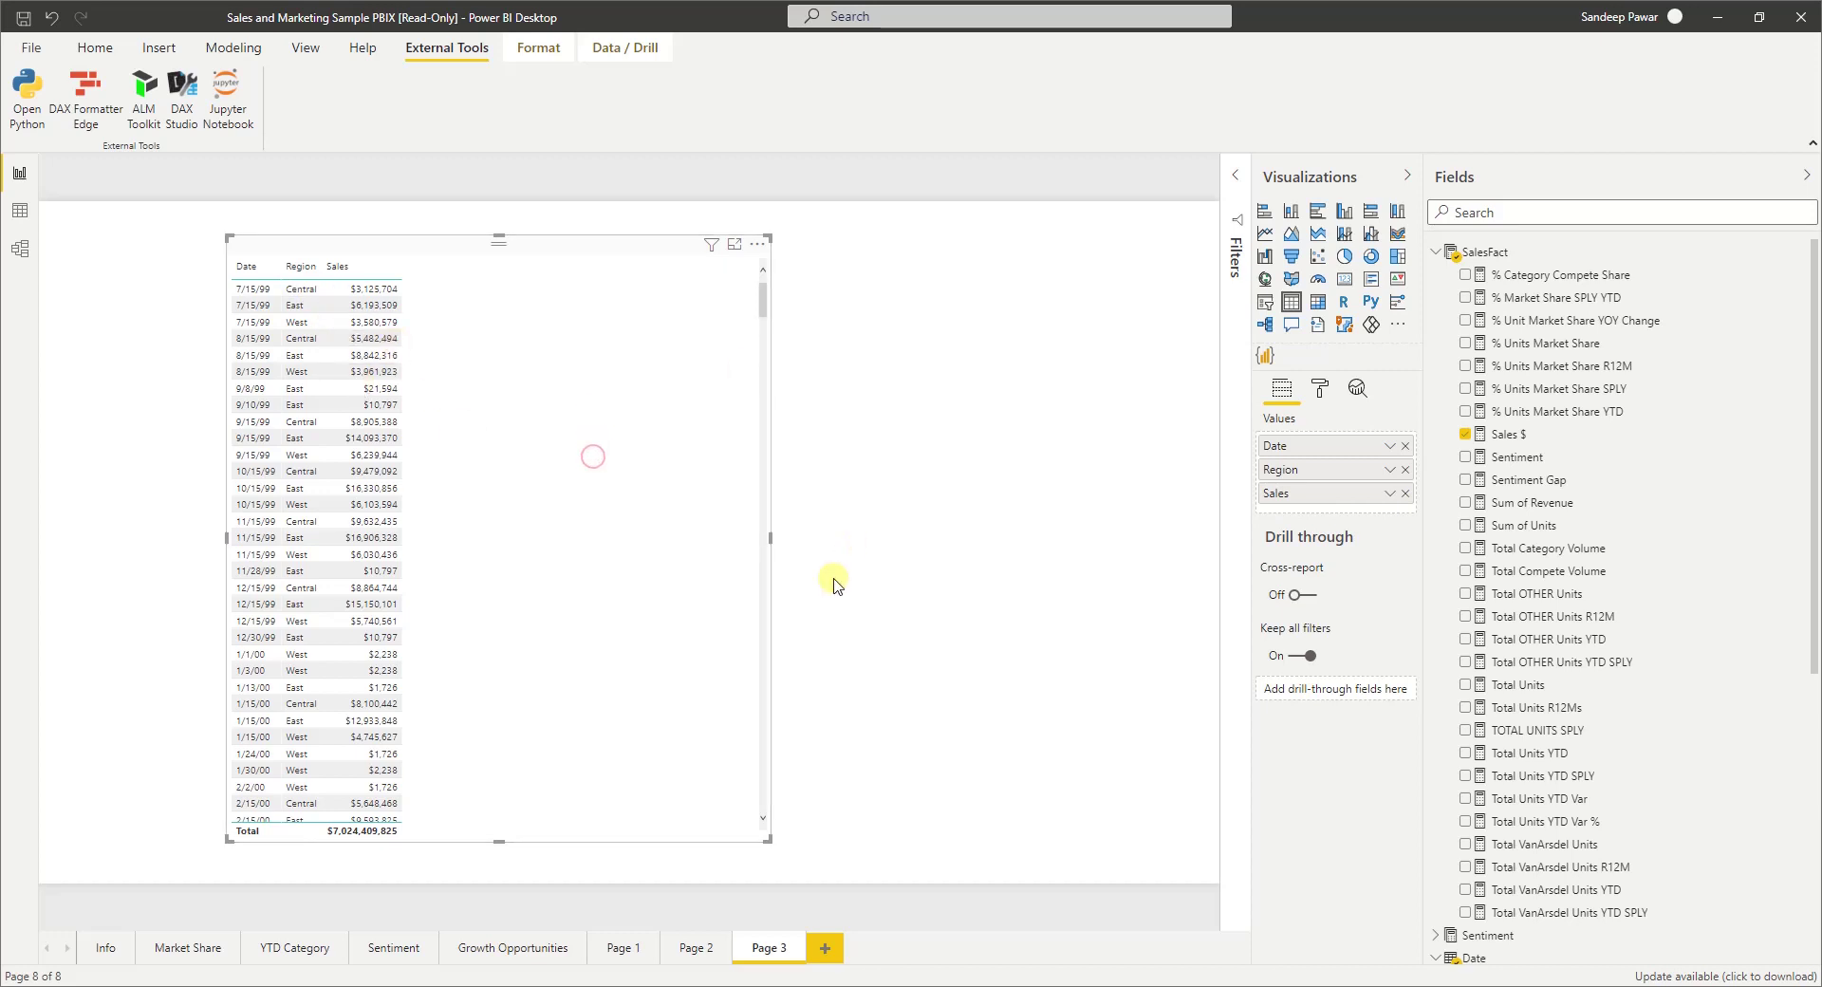
left_click_drag(745, 548, 732, 496)
left_click(884, 519)
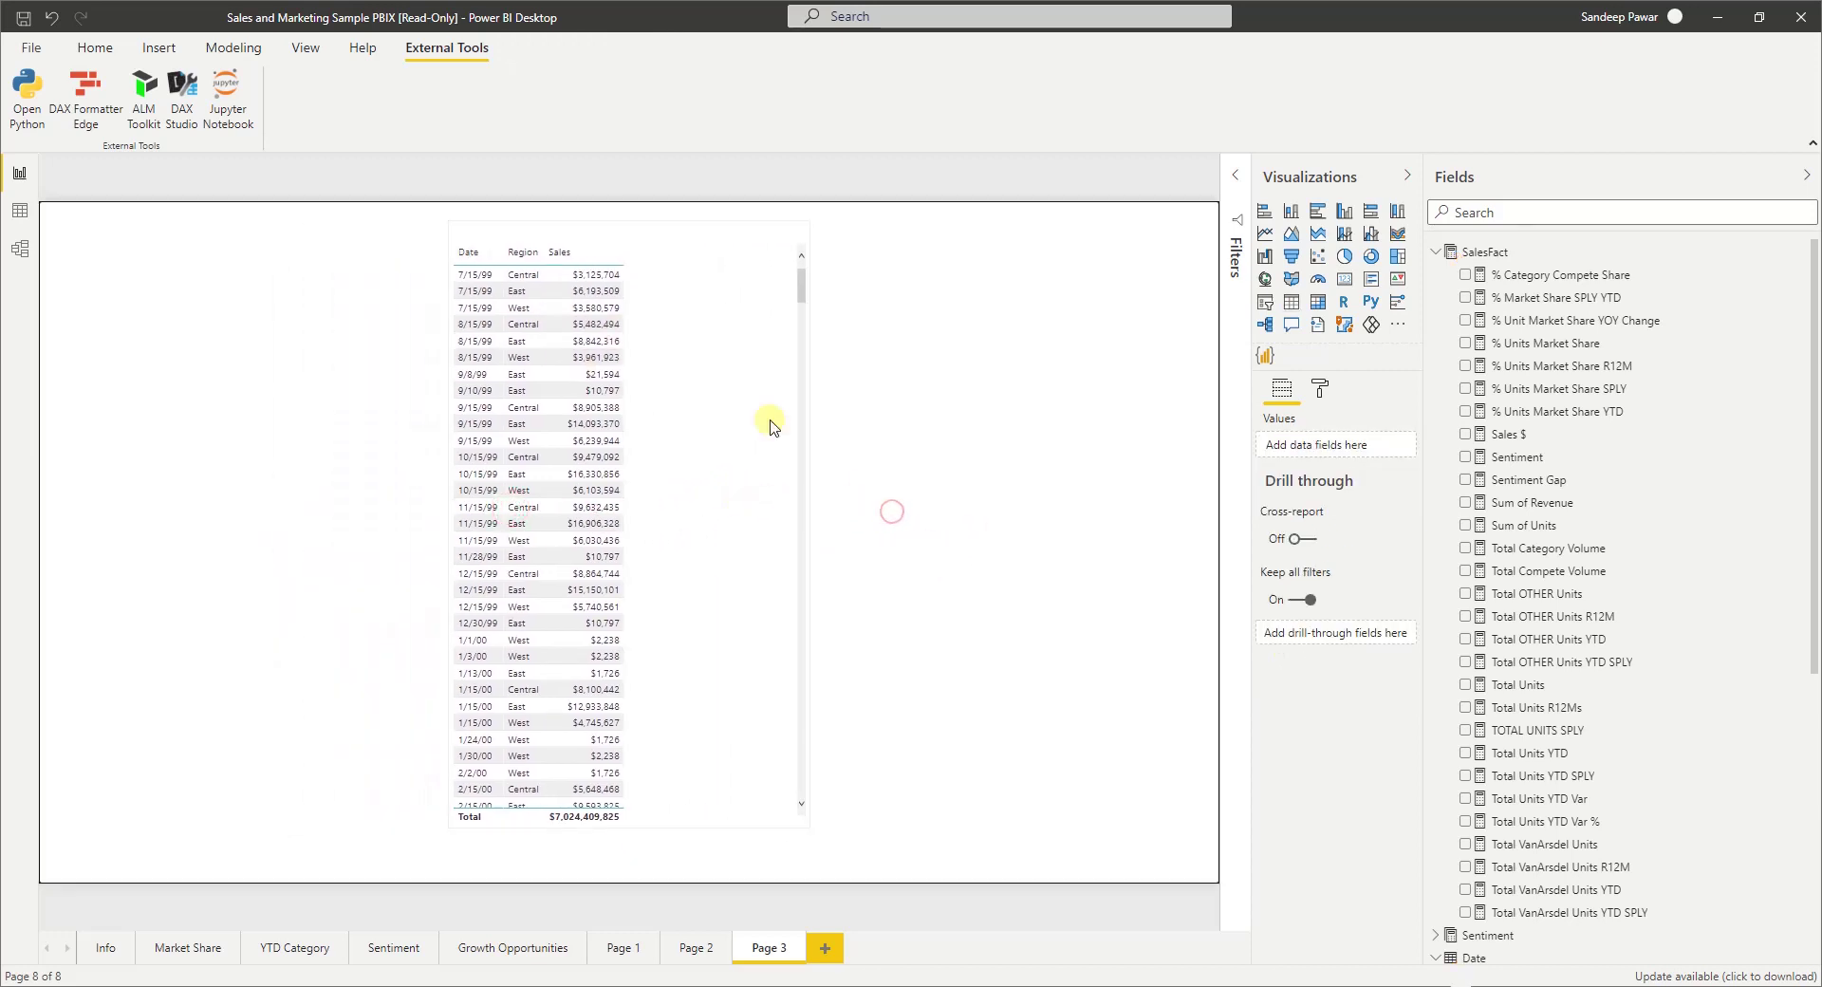
left_click(699, 386)
left_click(886, 436)
left_click(95, 49)
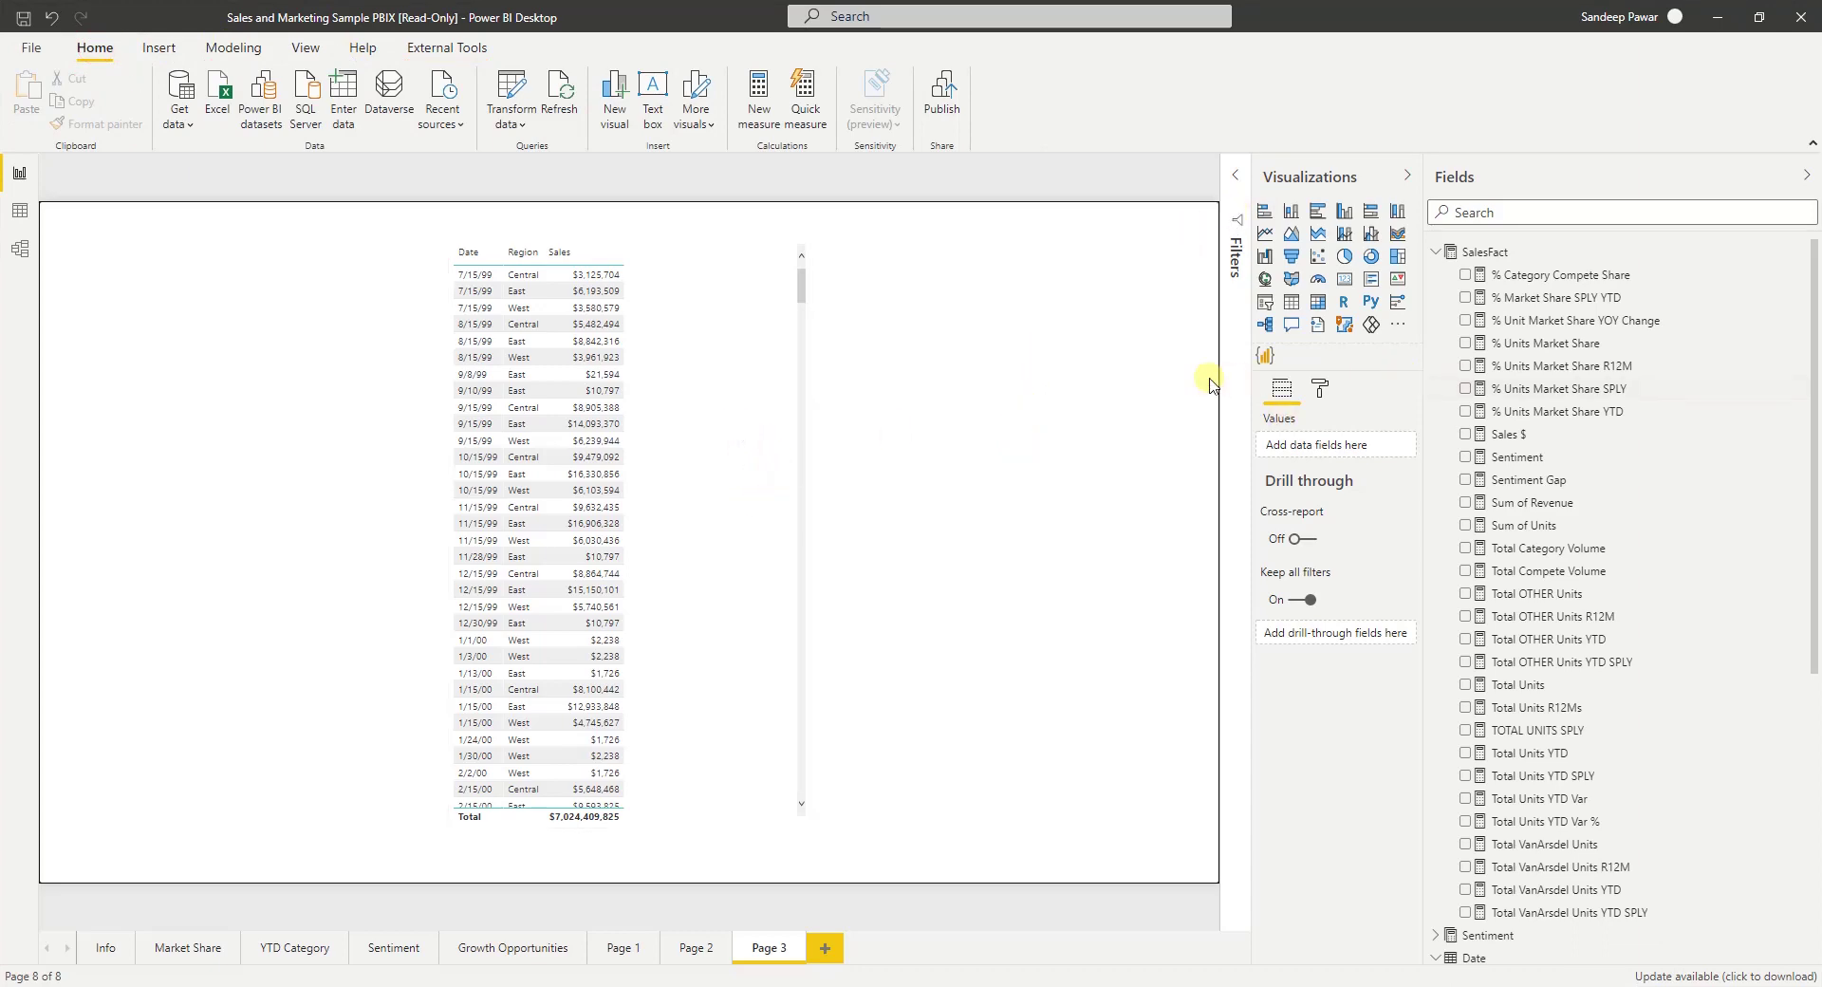
- Add a smaller Date slicer with its range ending 7/22/2000
left_click(1265, 302)
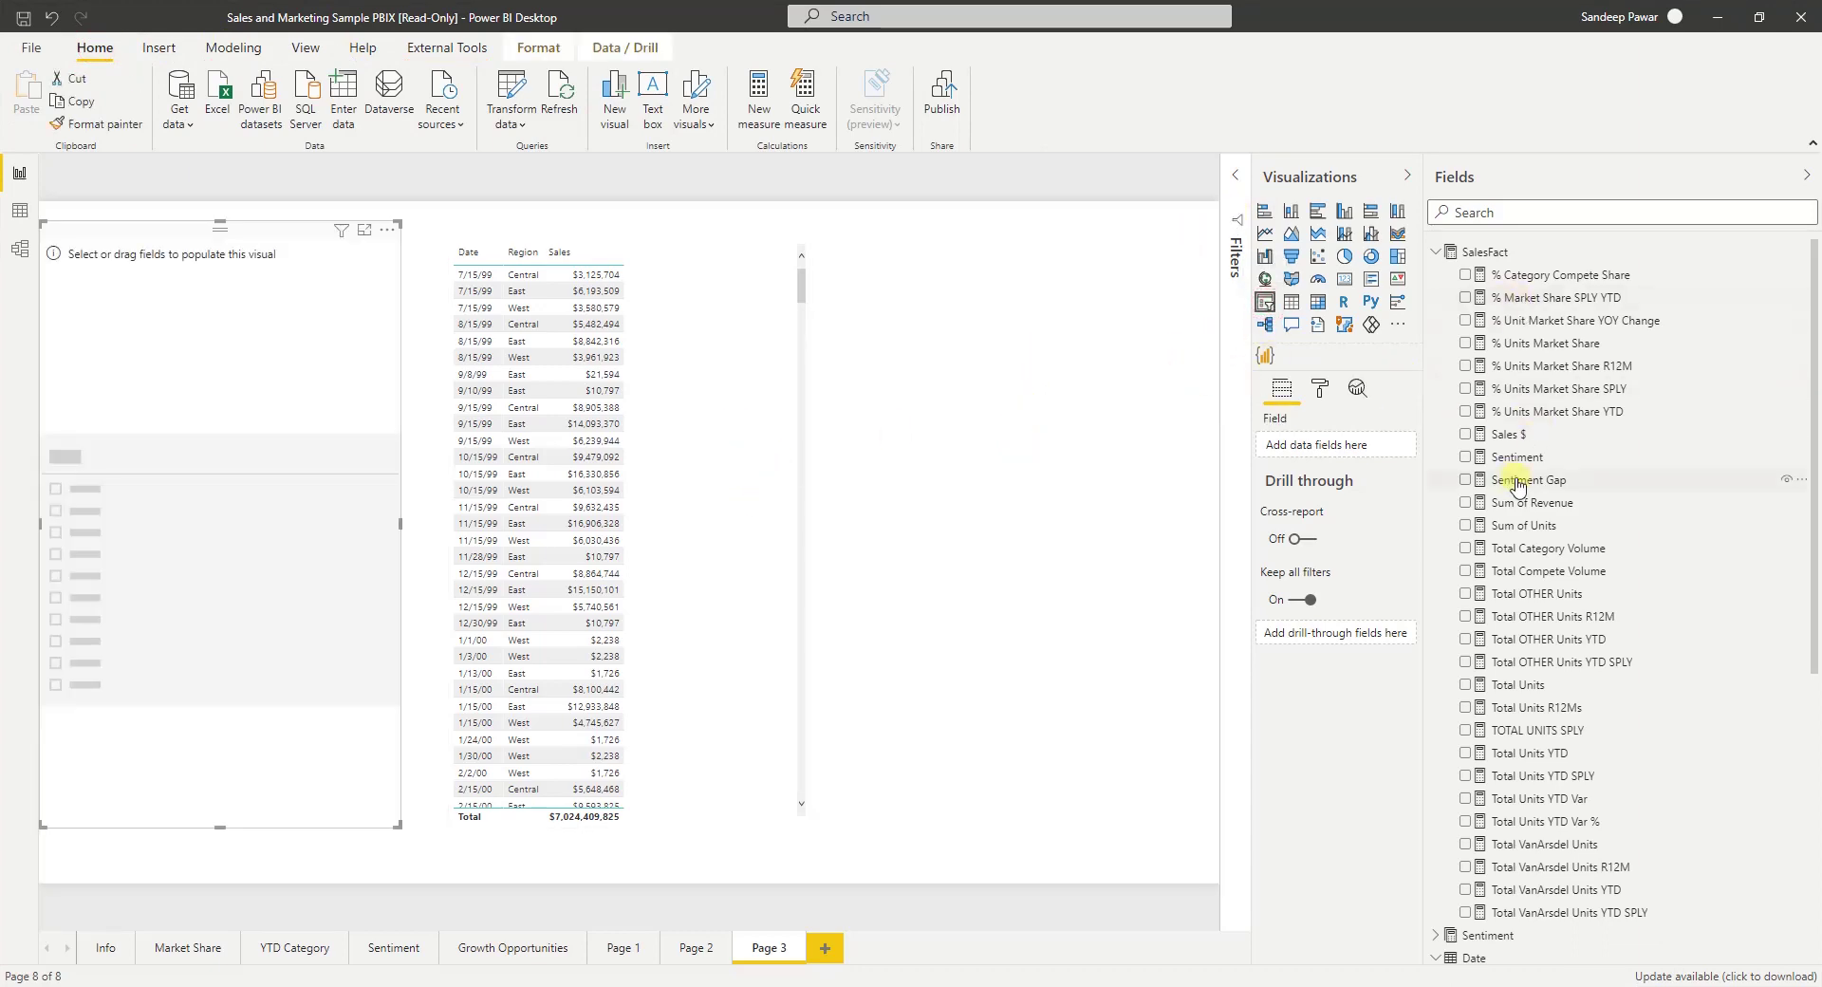
scroll(1557, 568, "down", 10)
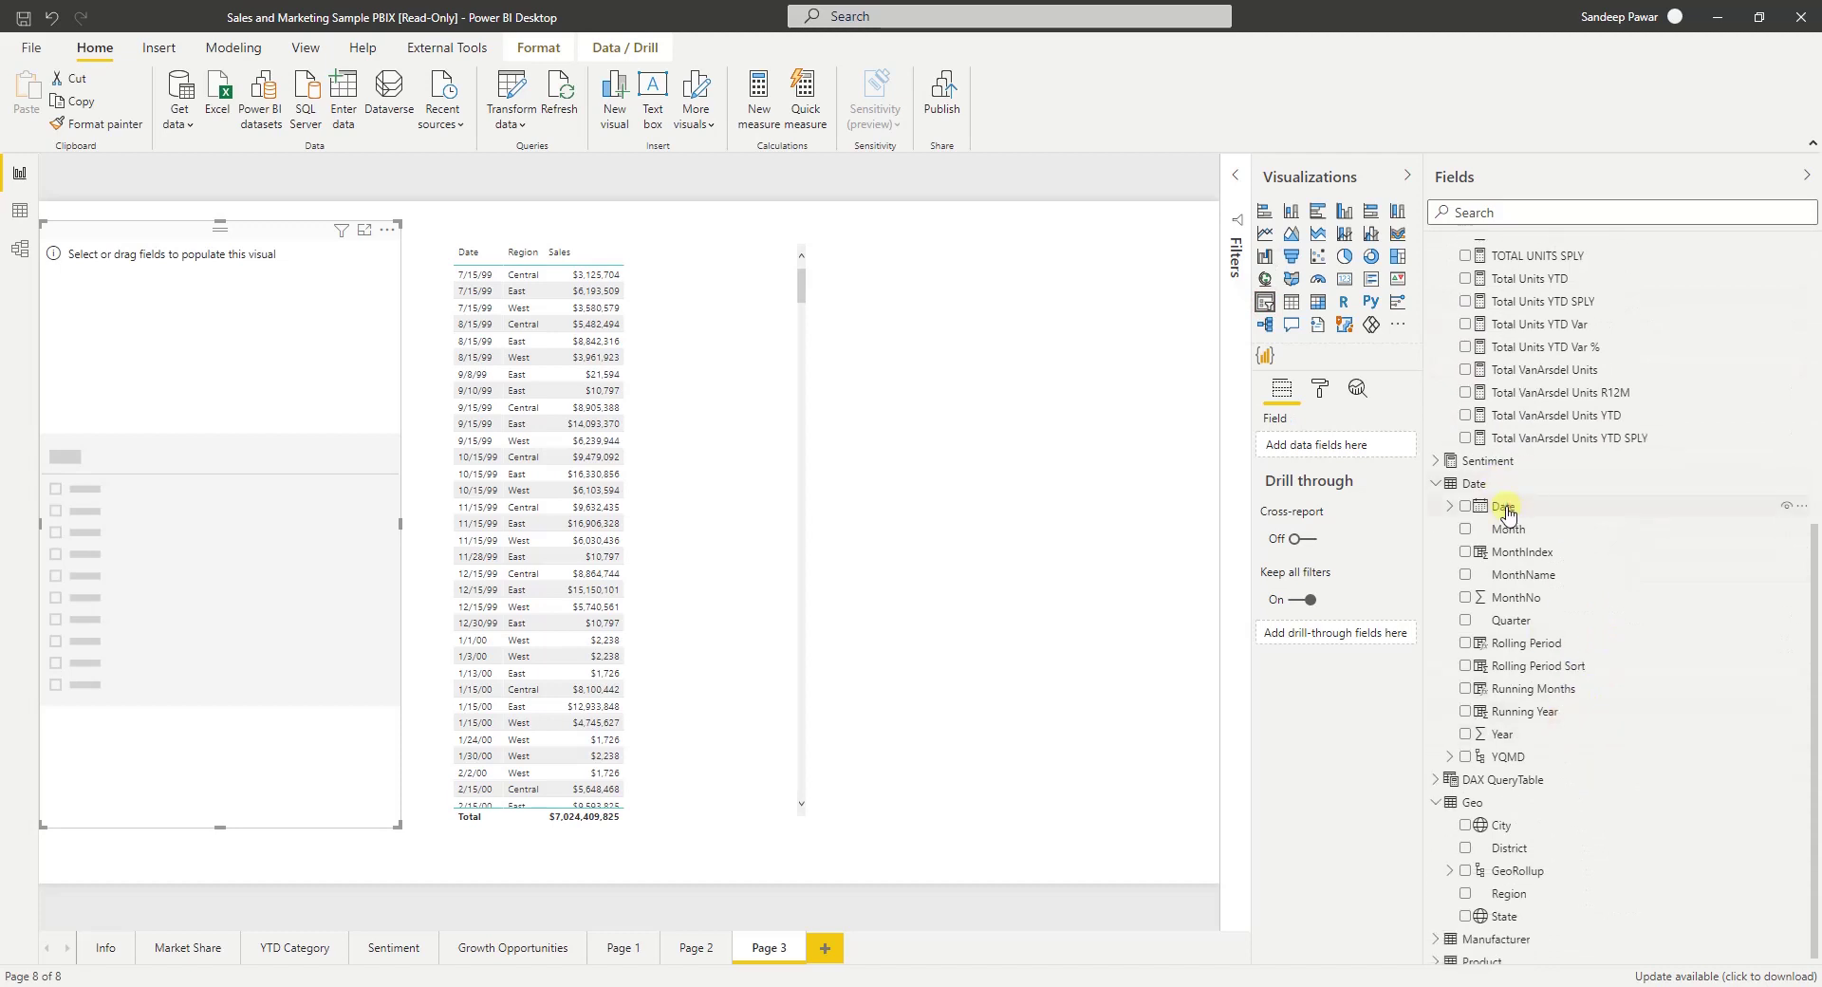
left_click_drag(1504, 506, 1328, 448)
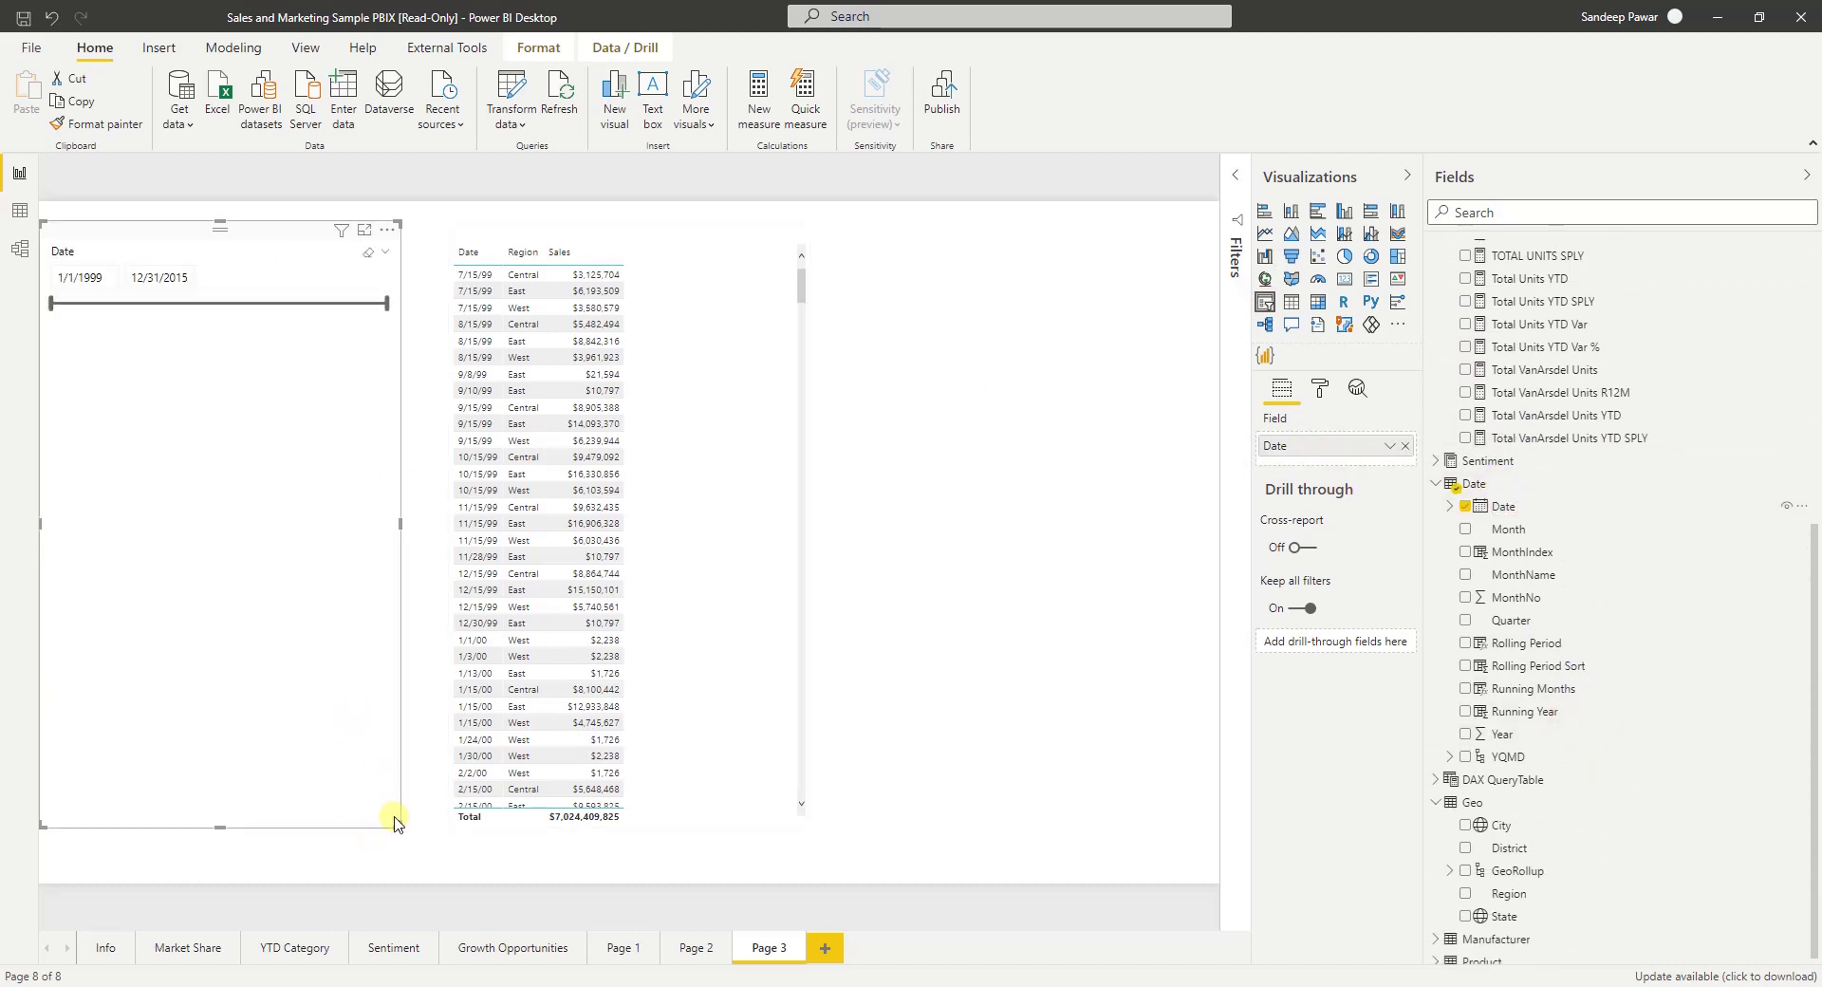
left_click_drag(392, 805, 358, 465)
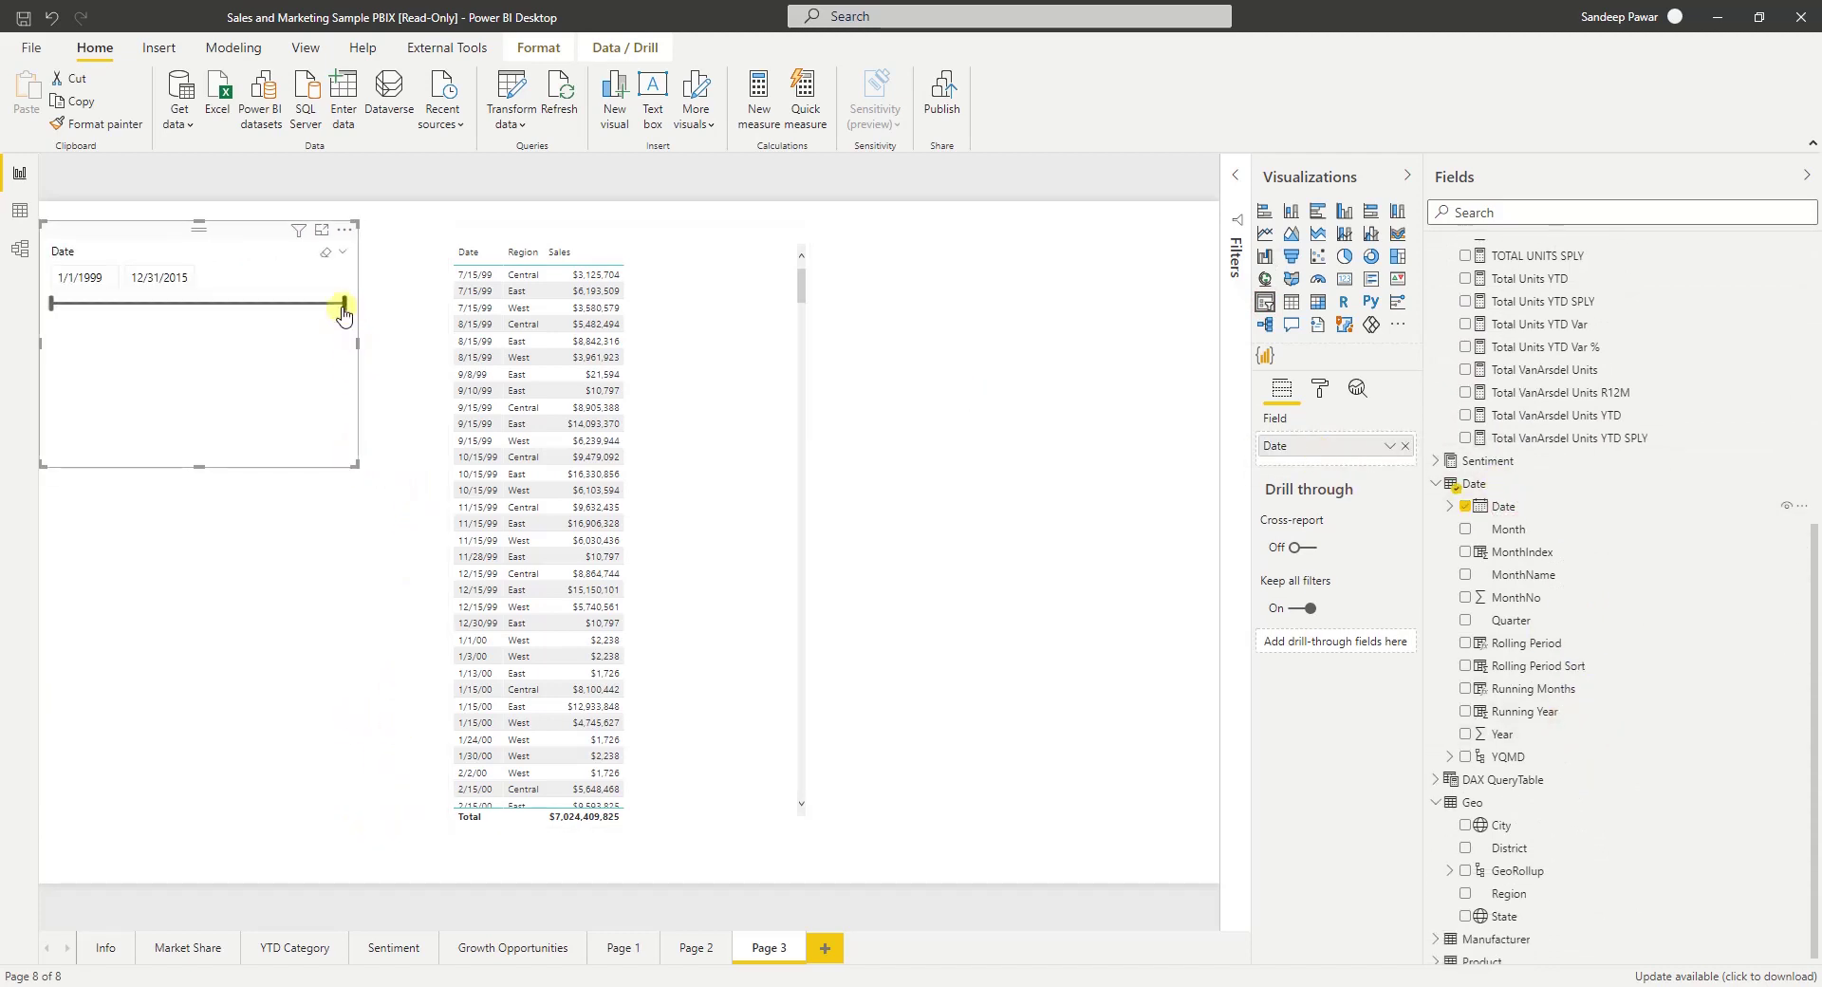
left_click_drag(344, 305, 84, 310)
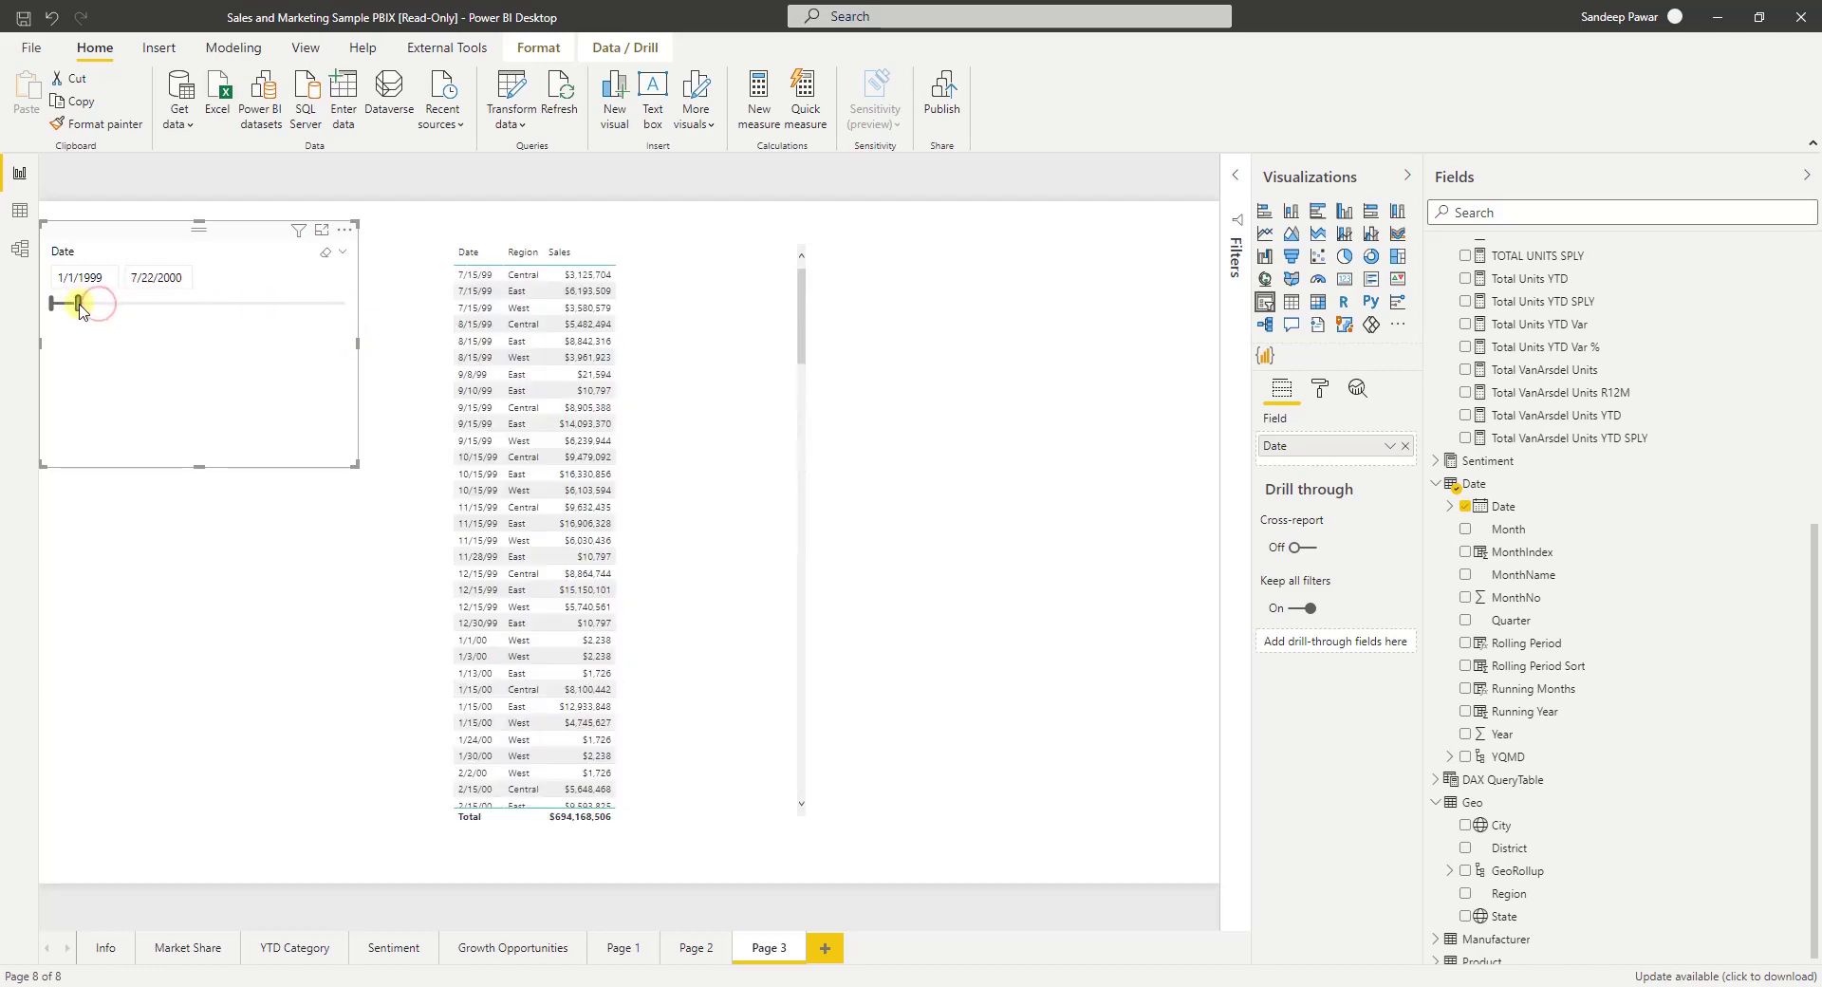
- Narrow the table visual and move it up beside the slicer
left_click(729, 402)
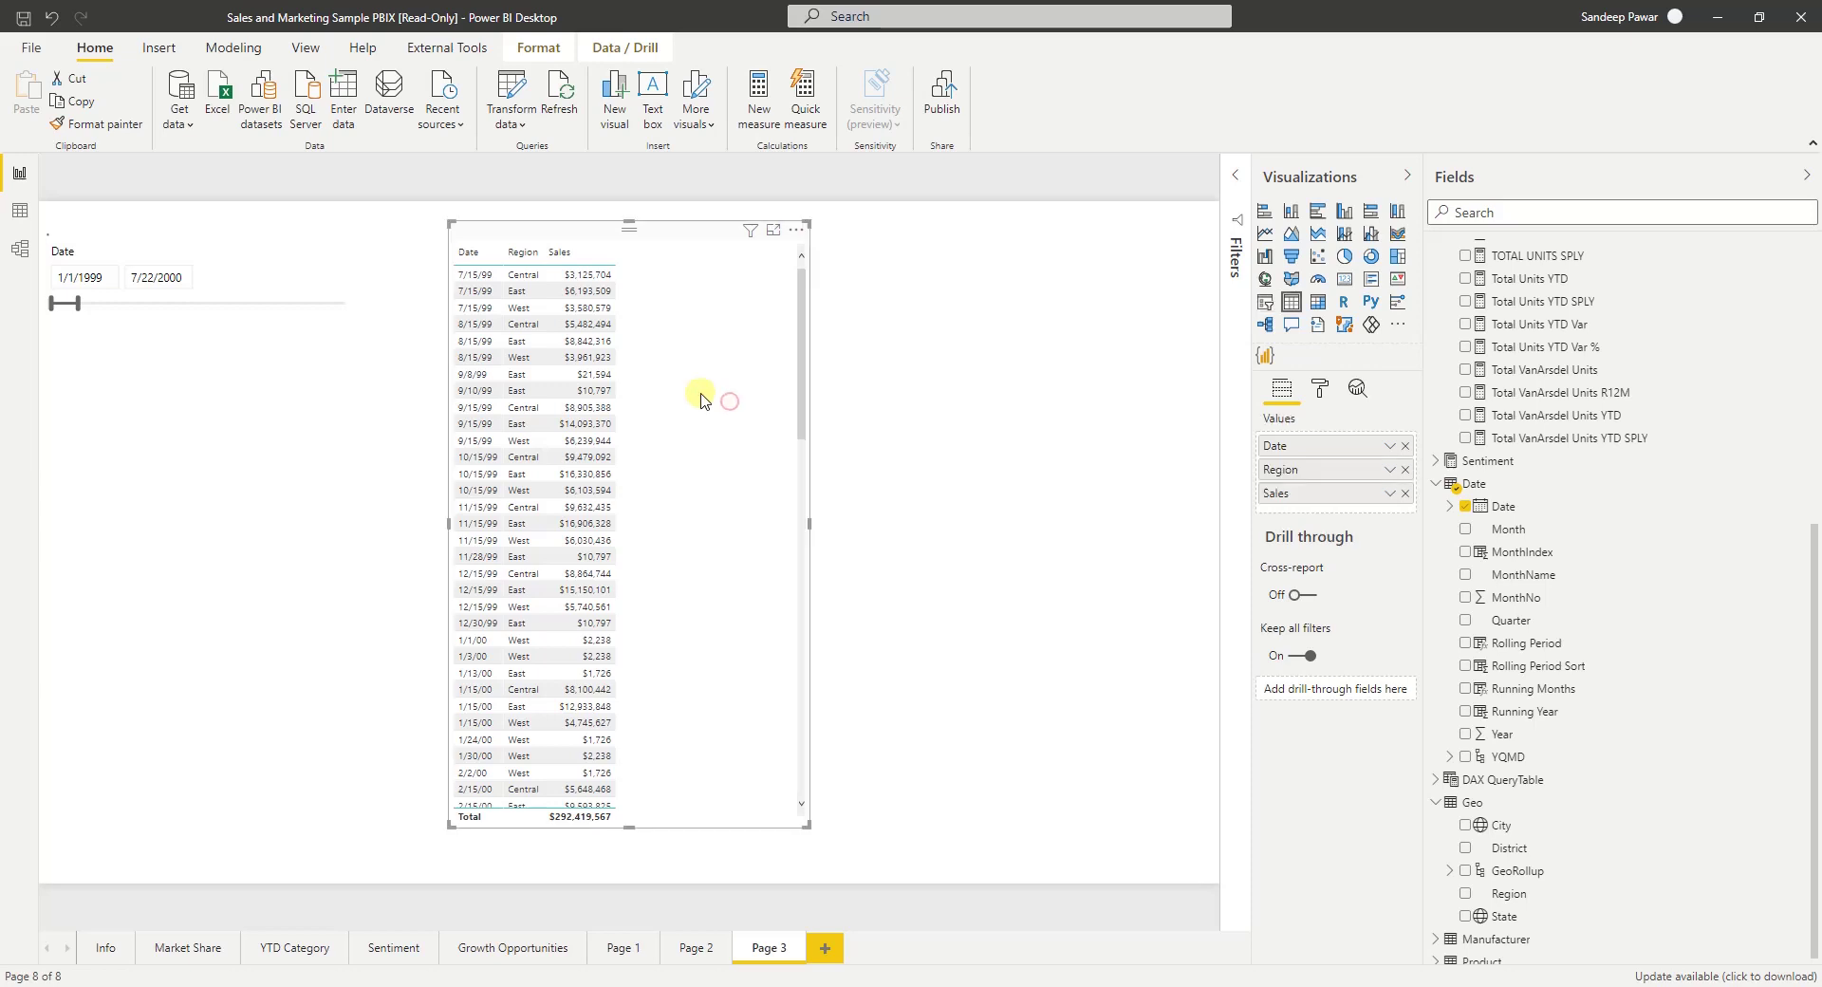
left_click(705, 313)
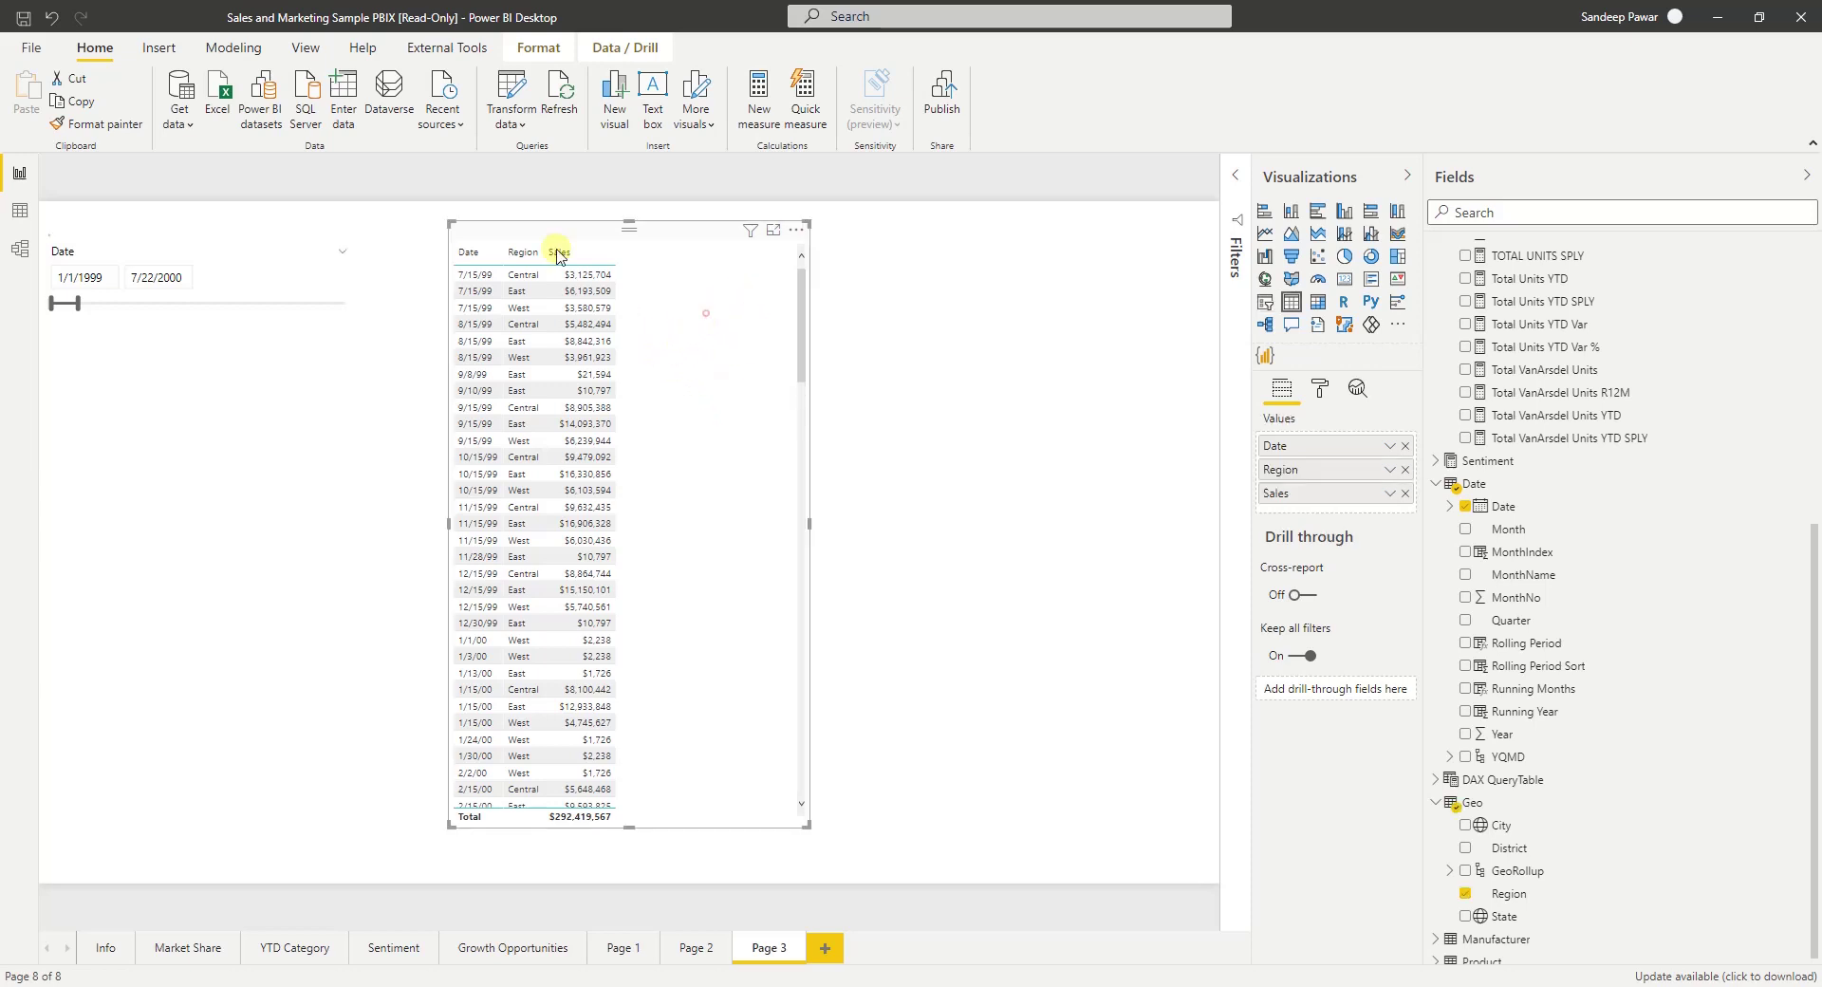
left_click(447, 219)
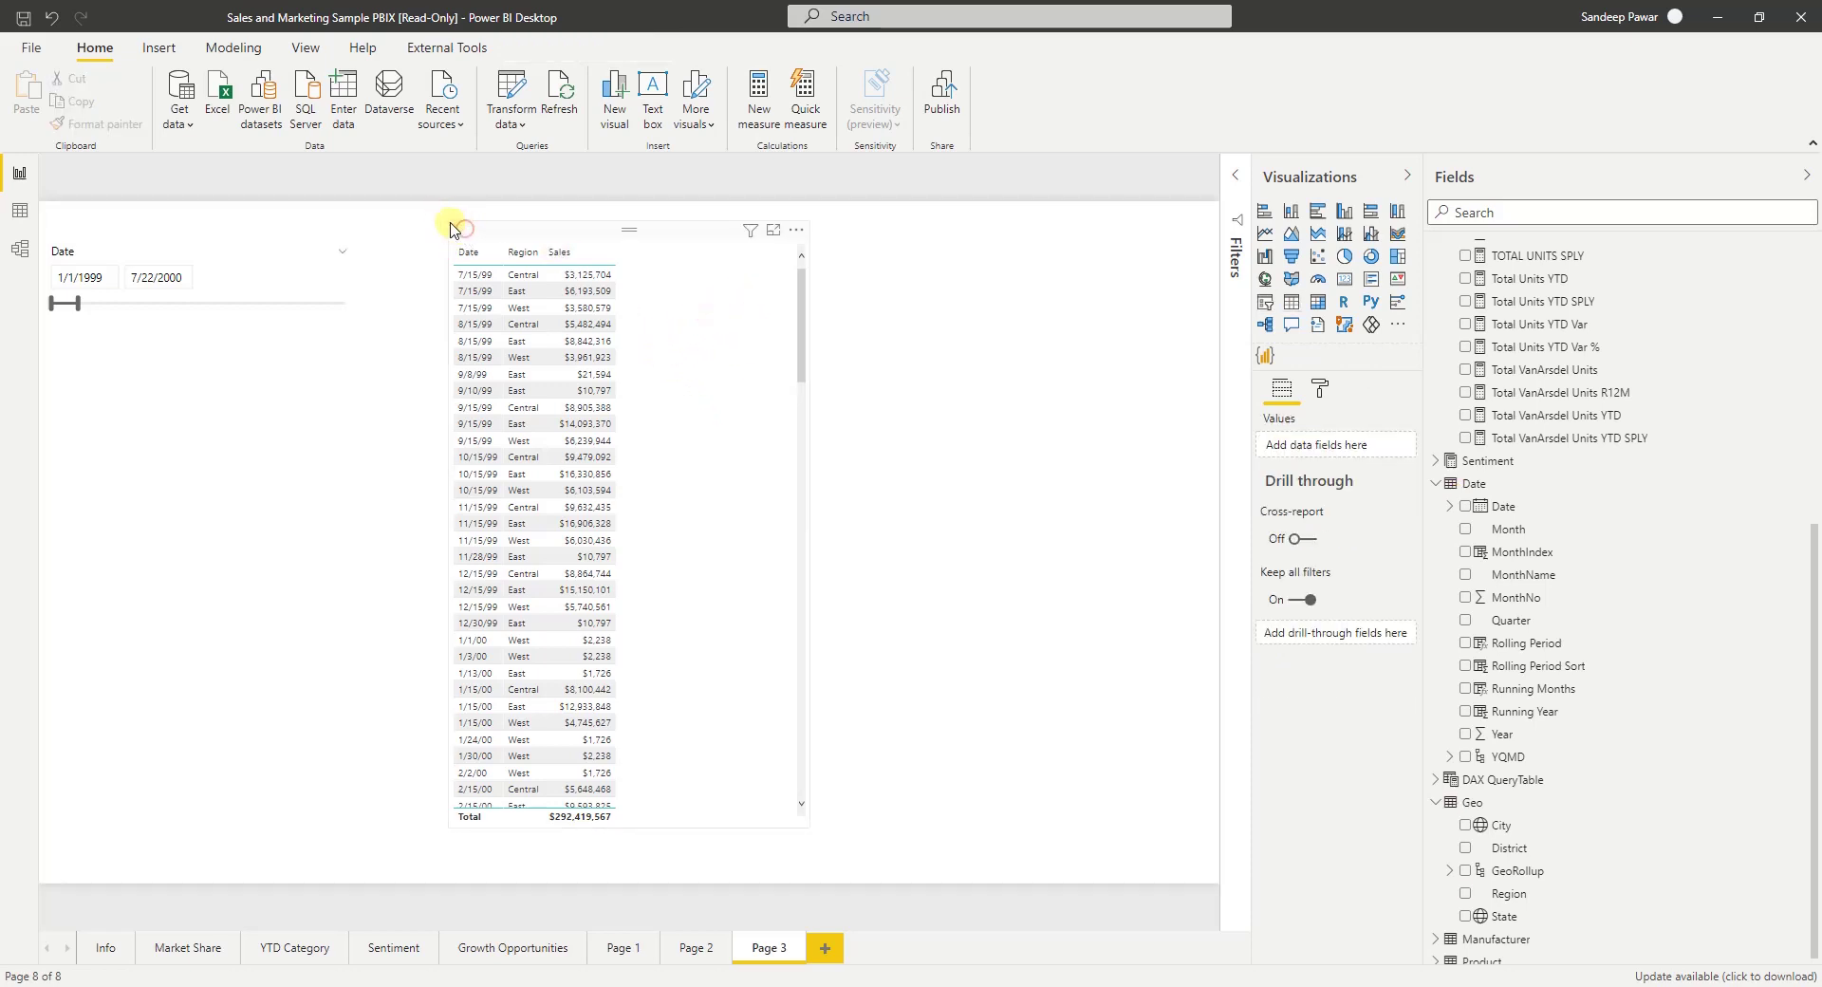
left_click(450, 224)
left_click_drag(450, 224, 427, 313)
left_click_drag(683, 325, 736, 268)
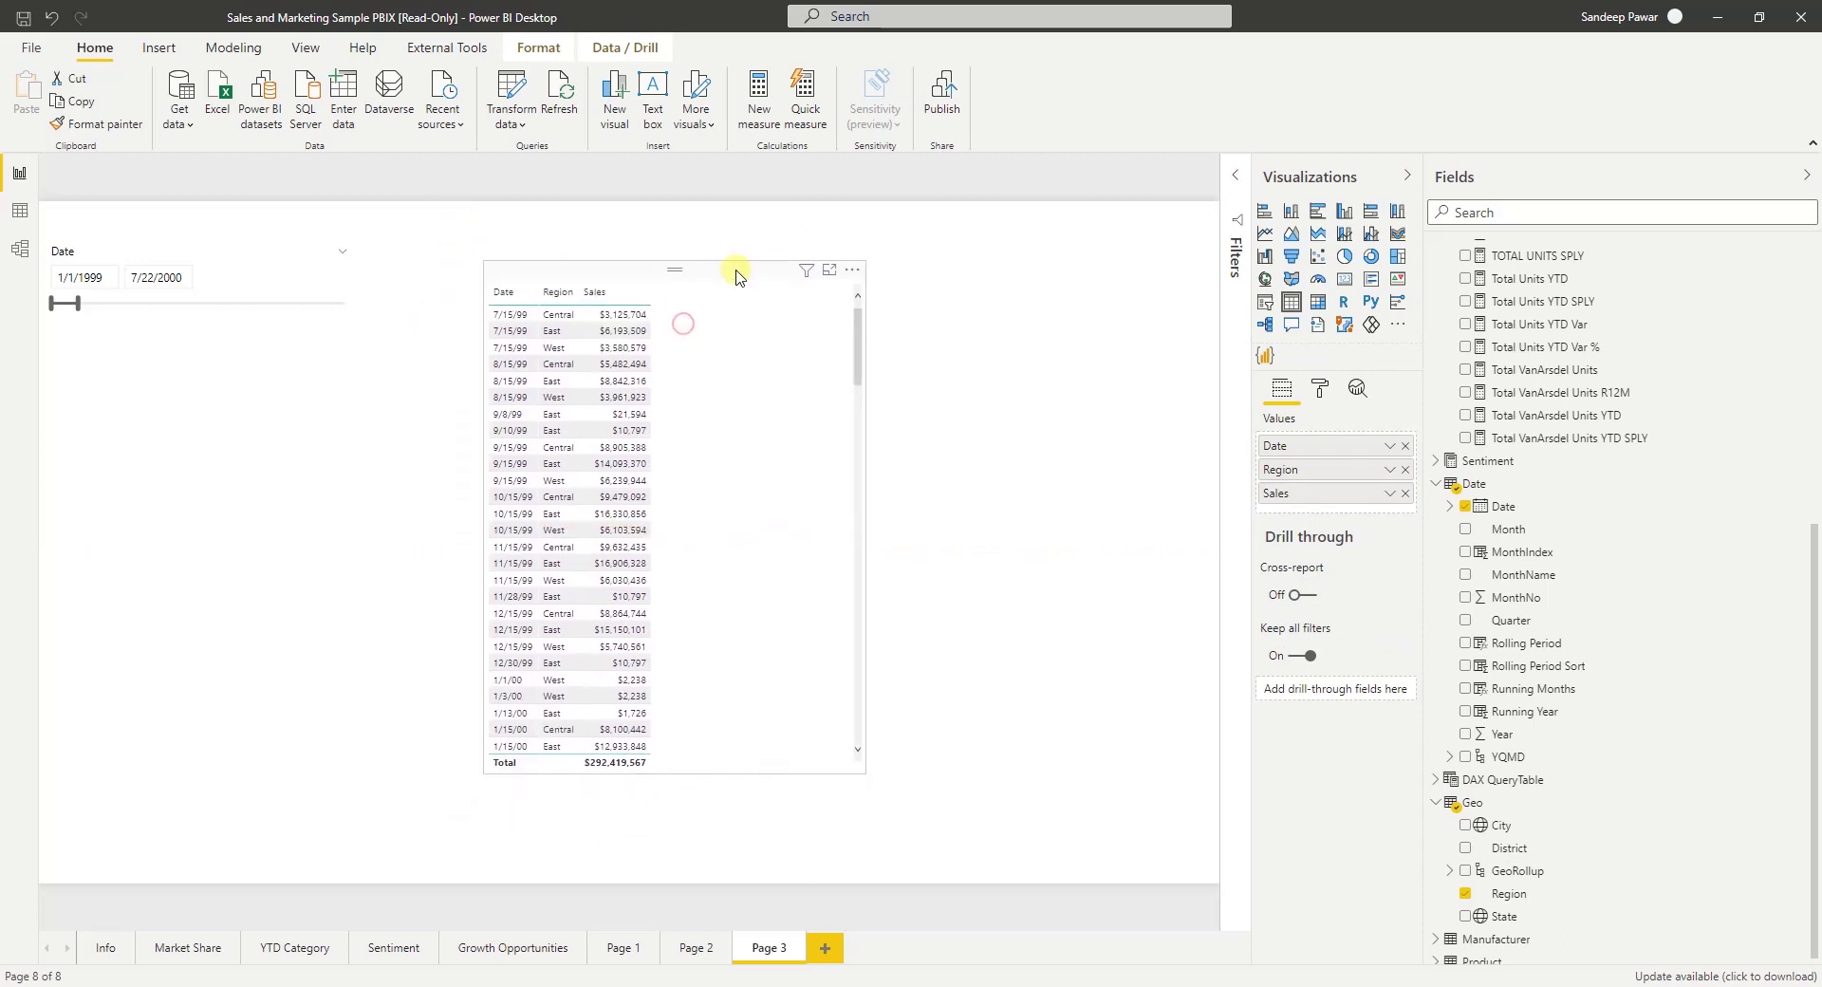
left_click(717, 345)
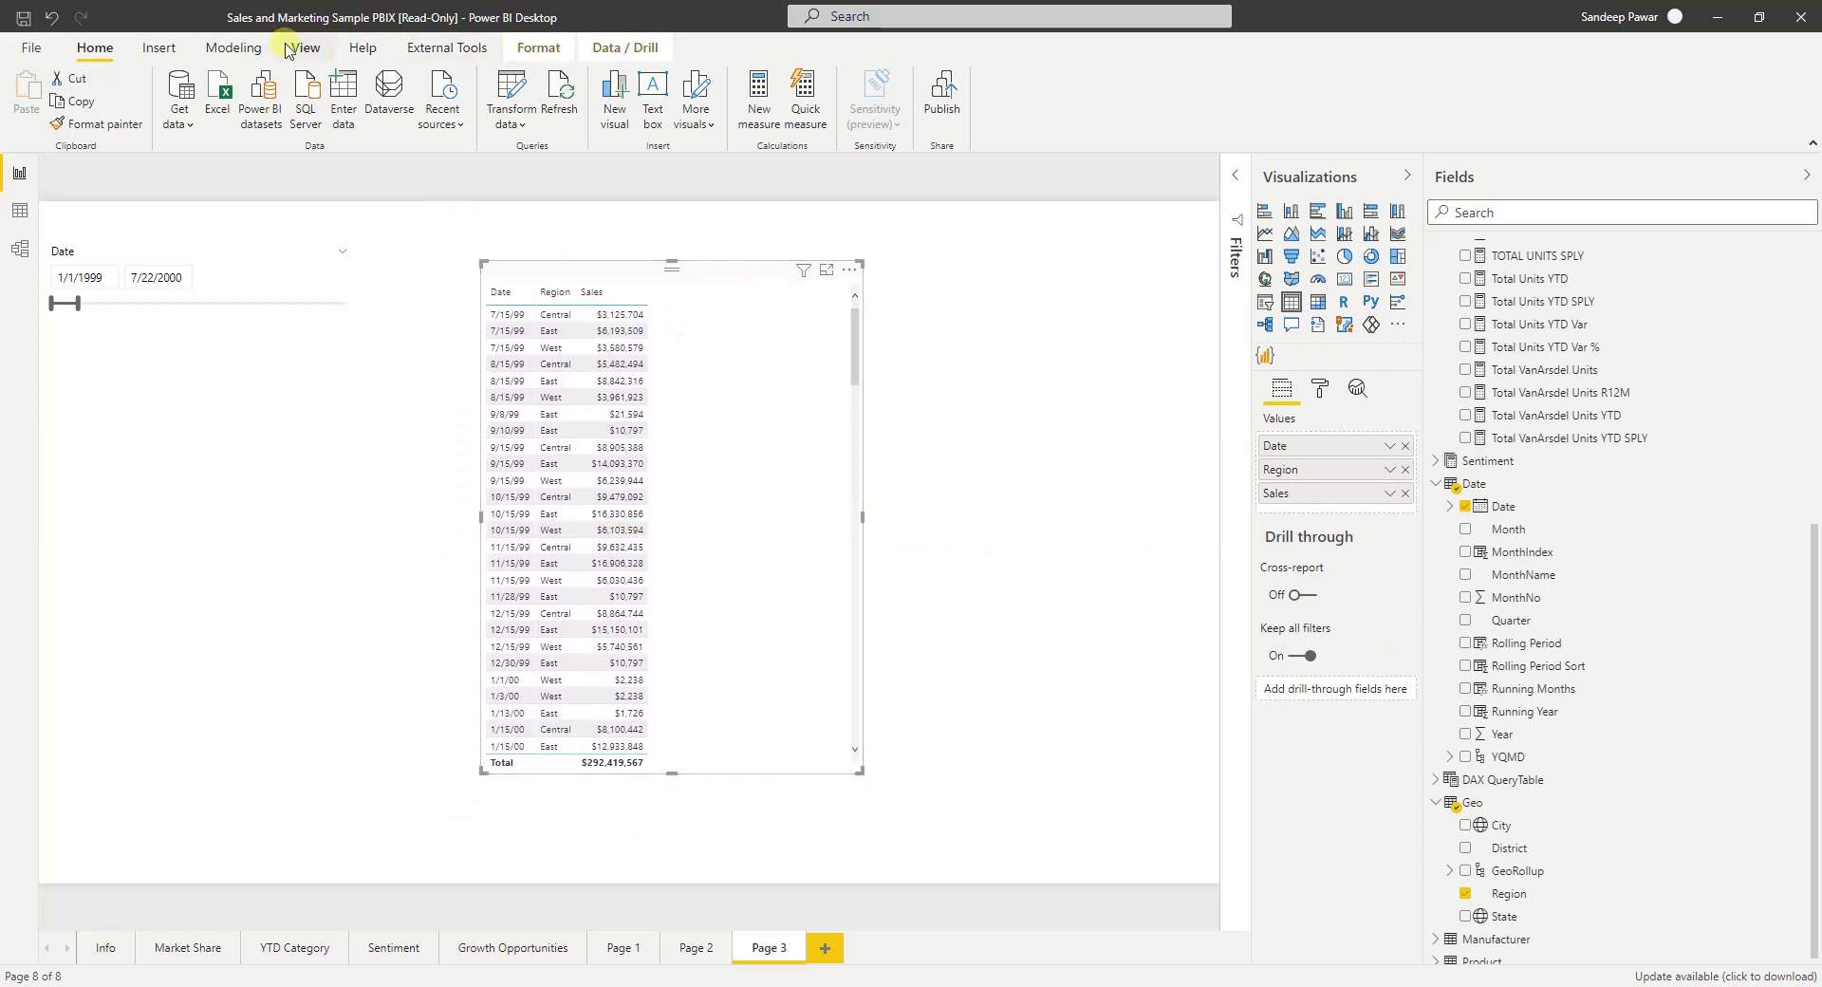
left_click(313, 47)
- Record Performance Analyzer timings while ending the date slicer at 5/22/2000
left_click(843, 106)
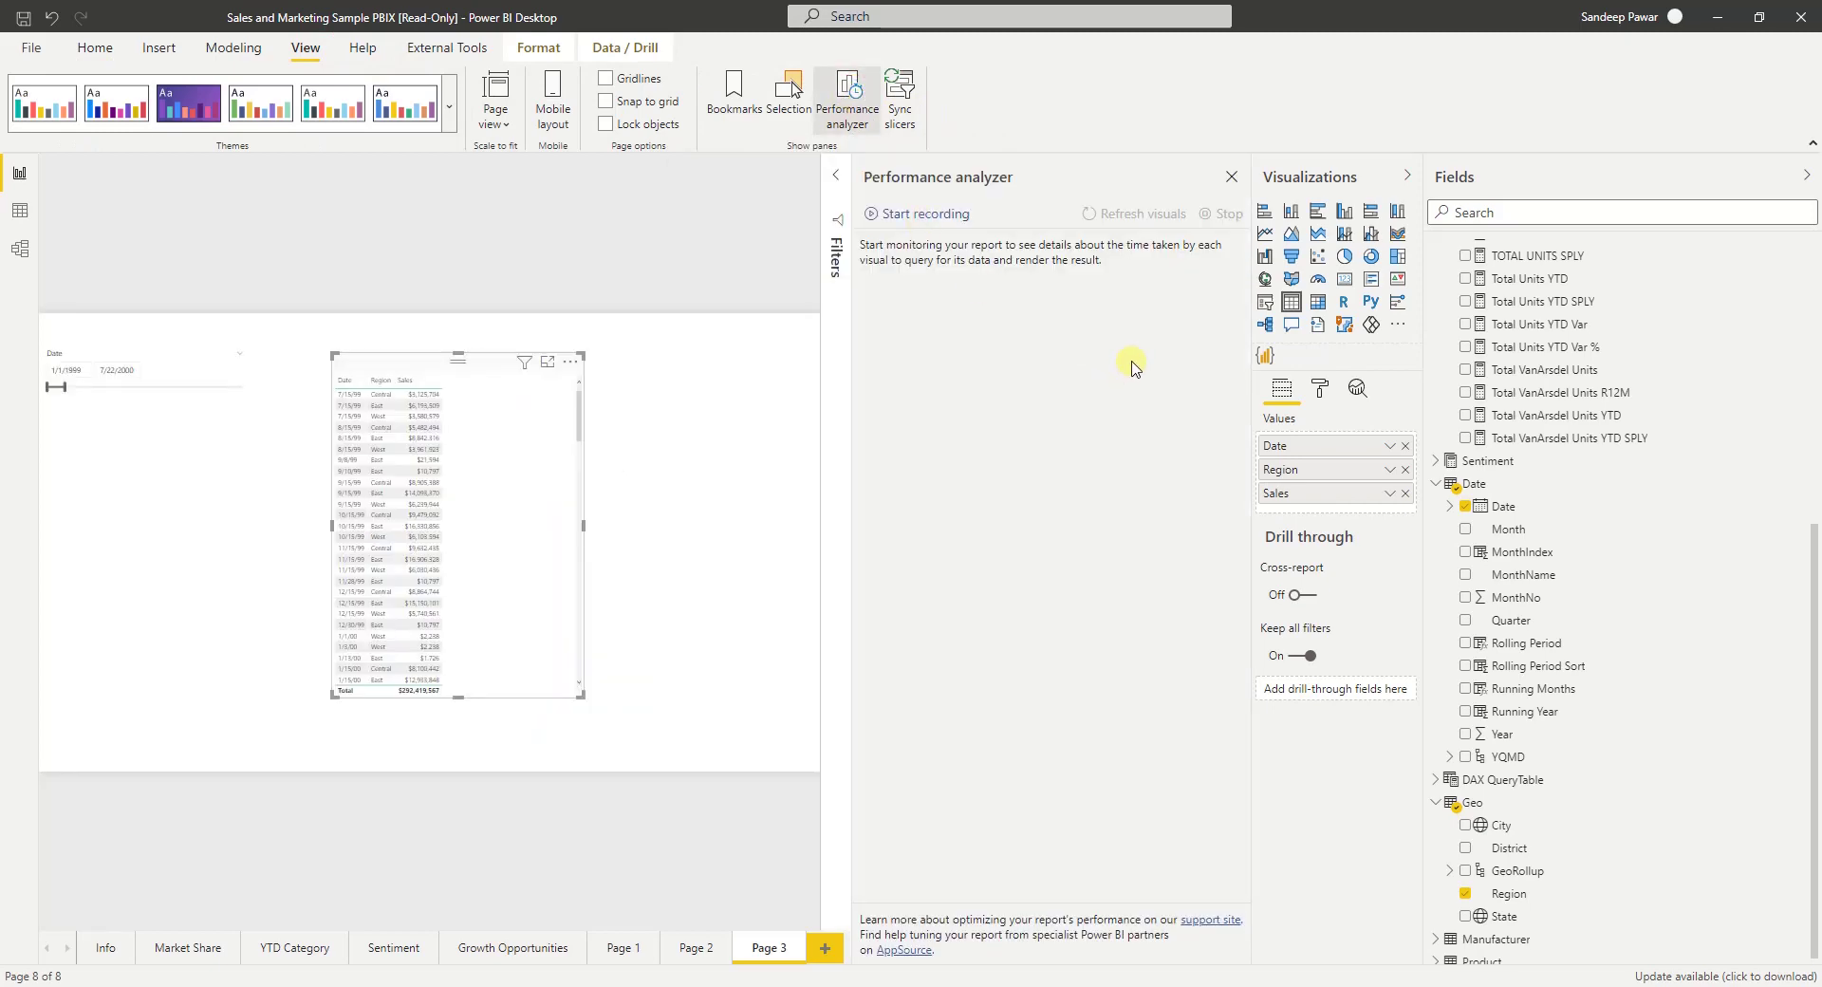
left_click(919, 214)
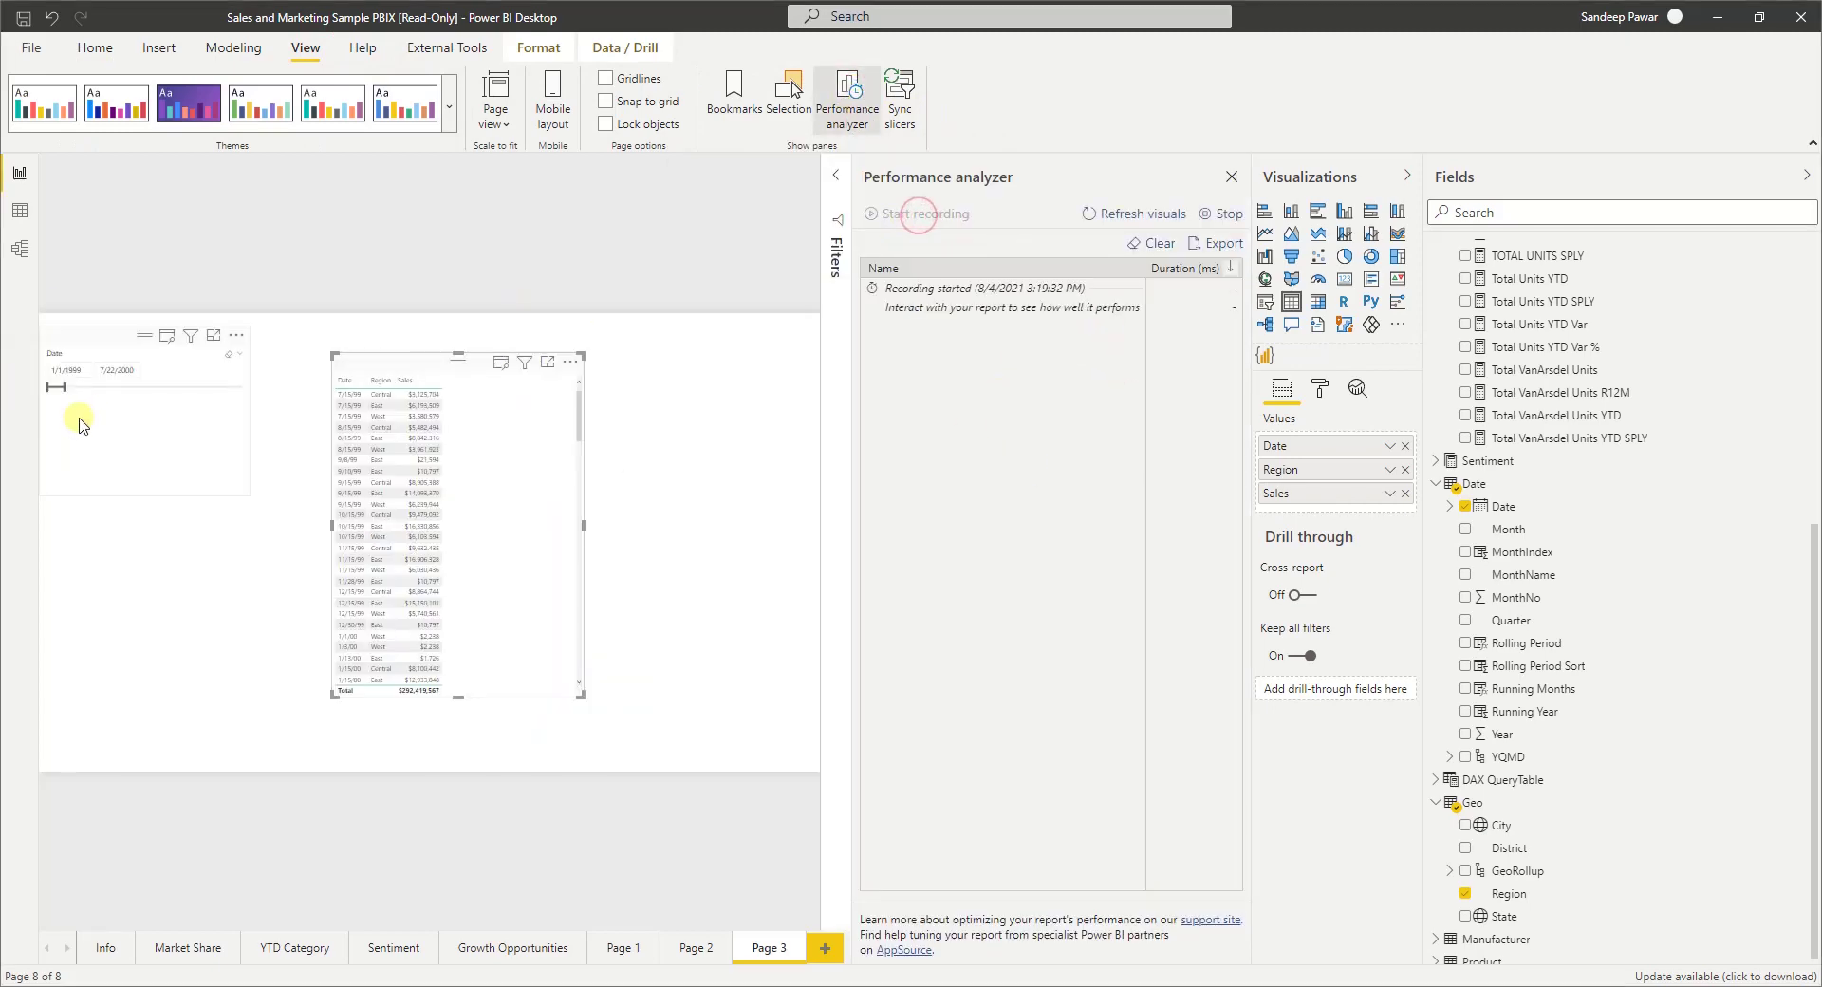
left_click(62, 388)
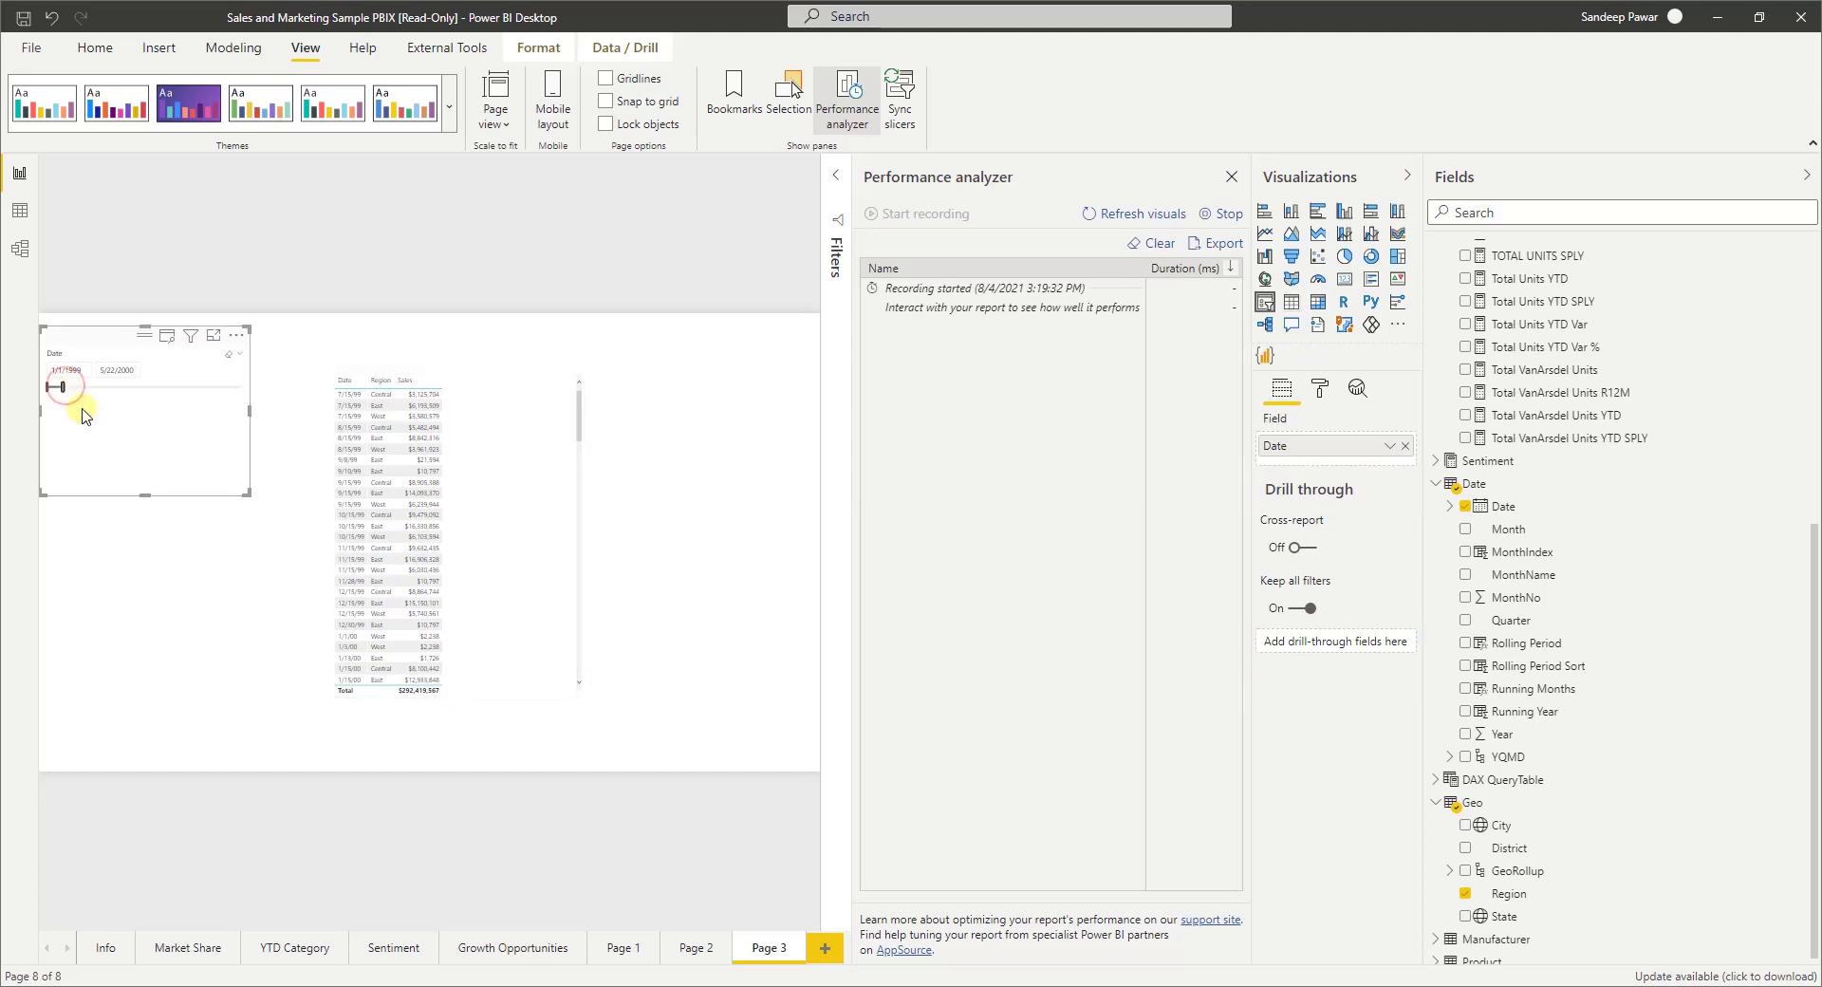
left_click(438, 462)
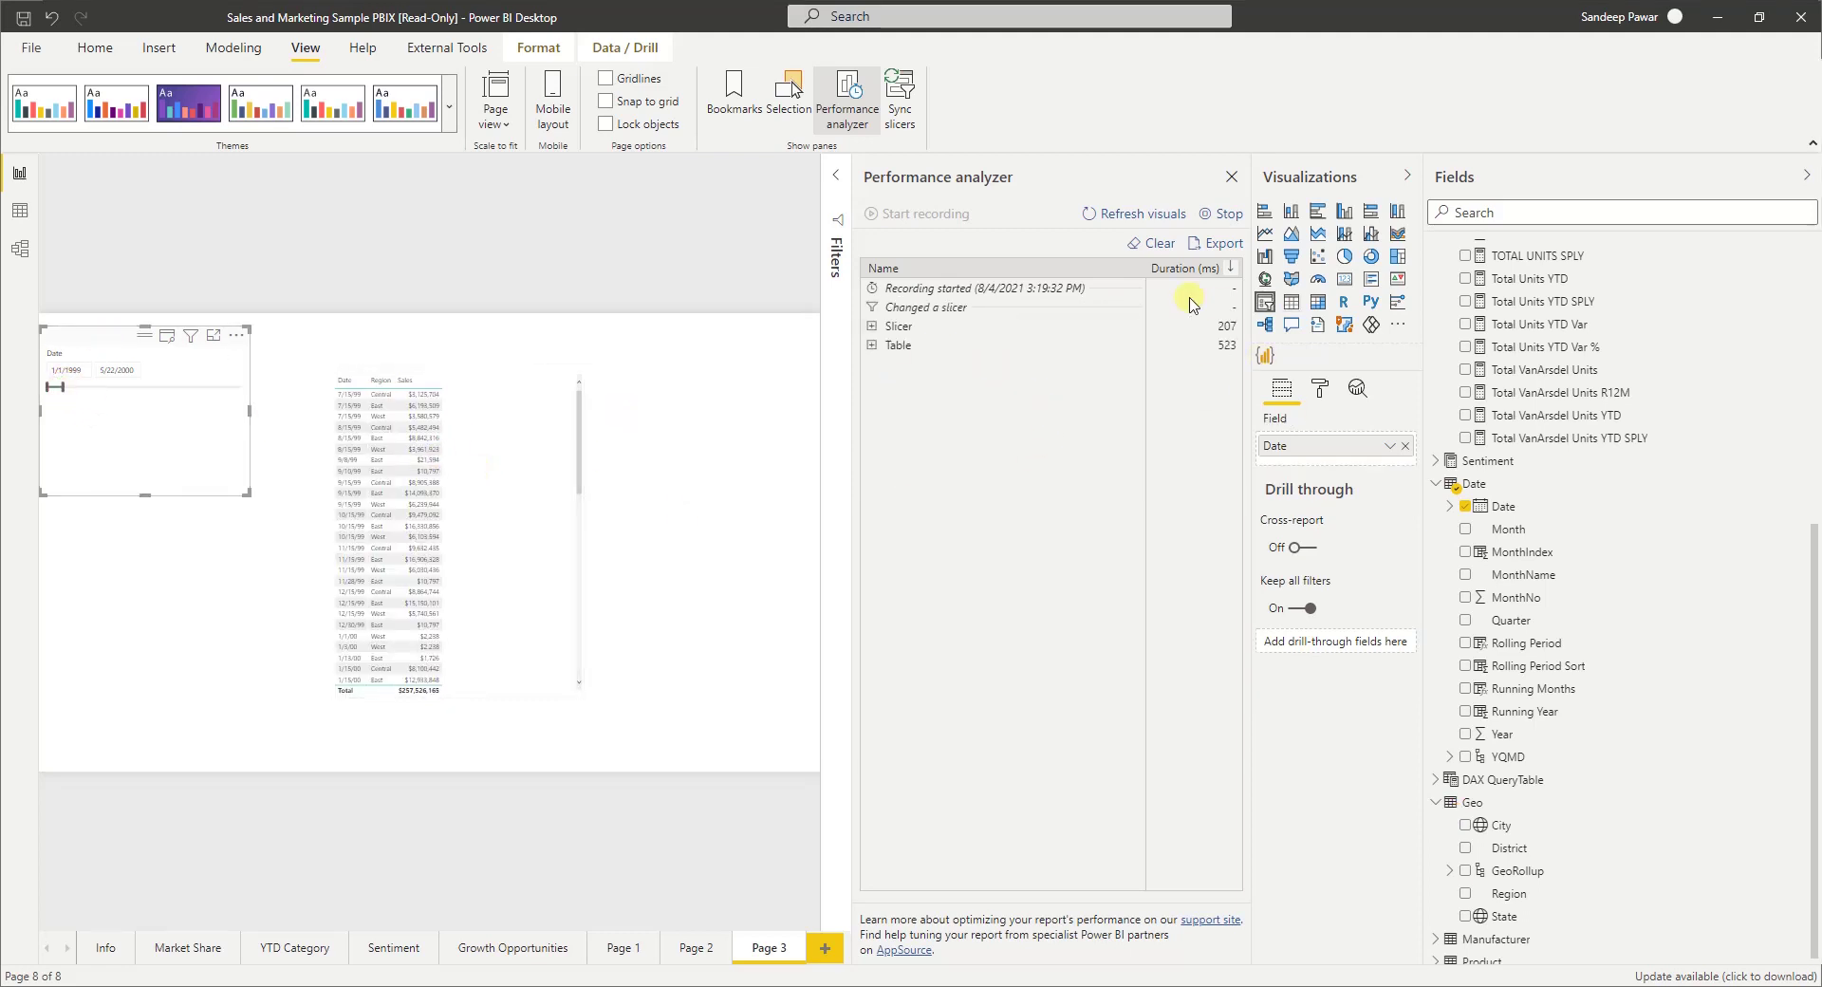
left_click(1228, 214)
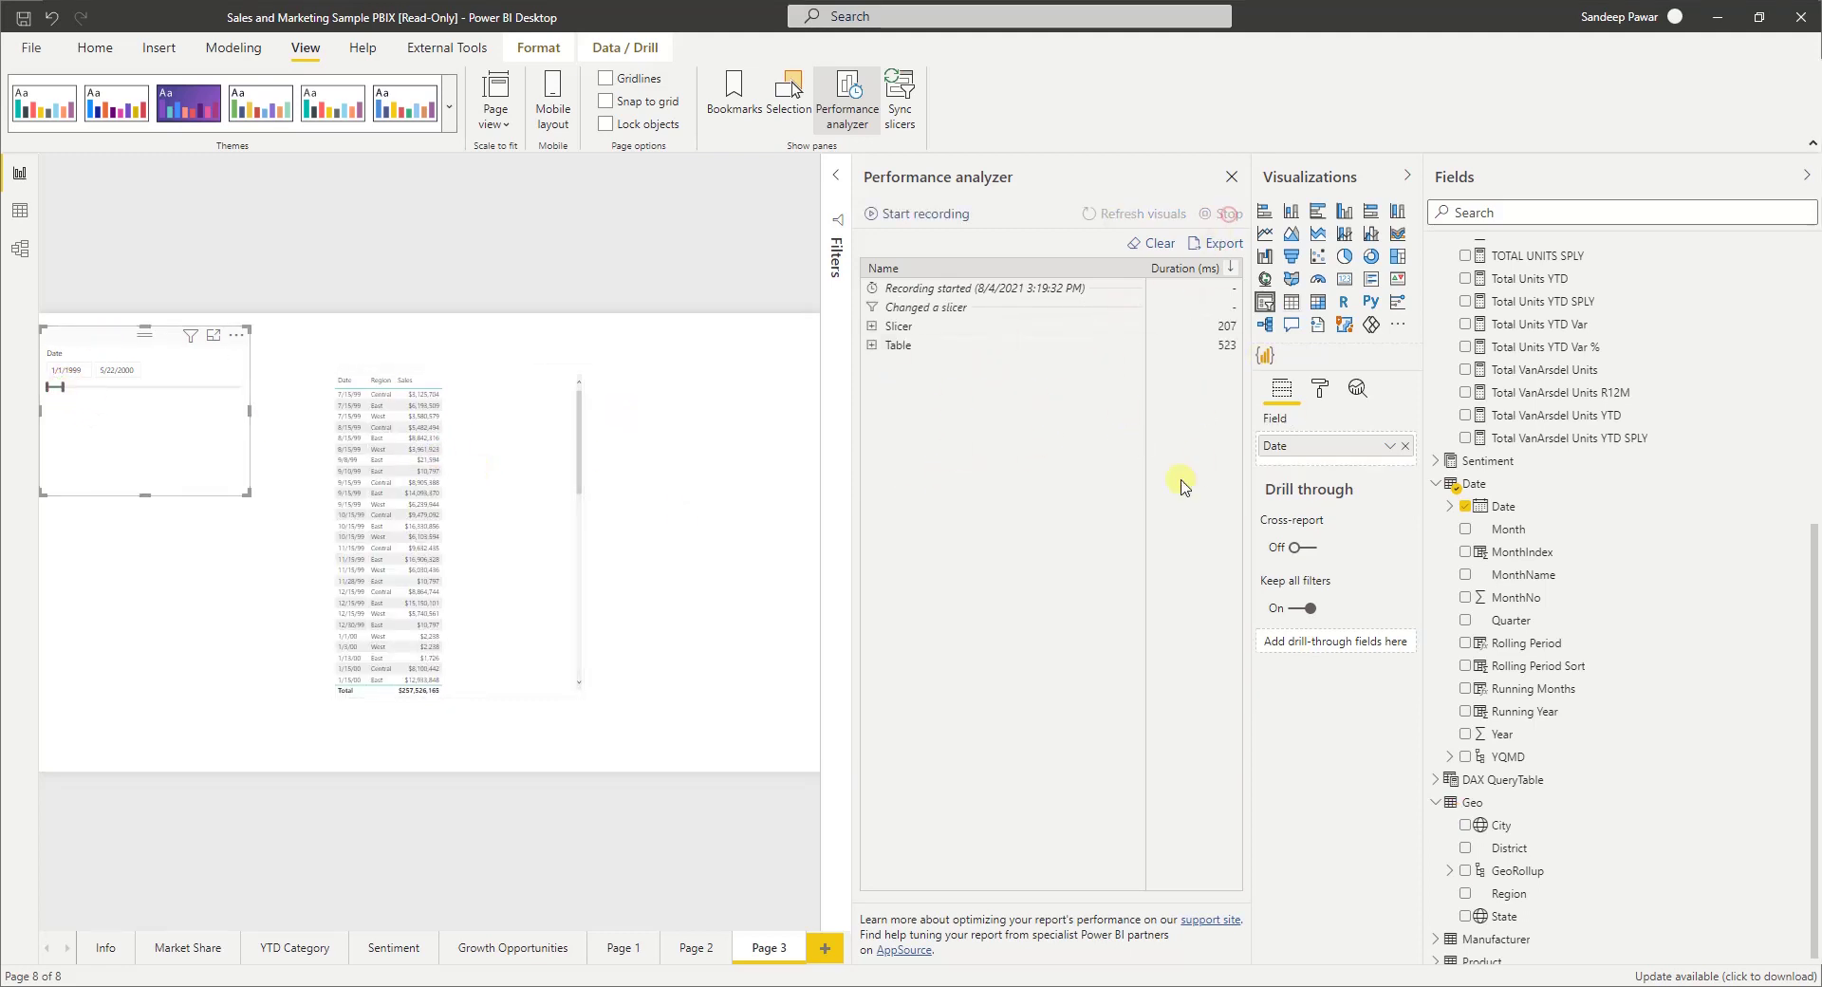
- Copy the Table visual's DAX query and close Performance Analyzer
left_click(871, 346)
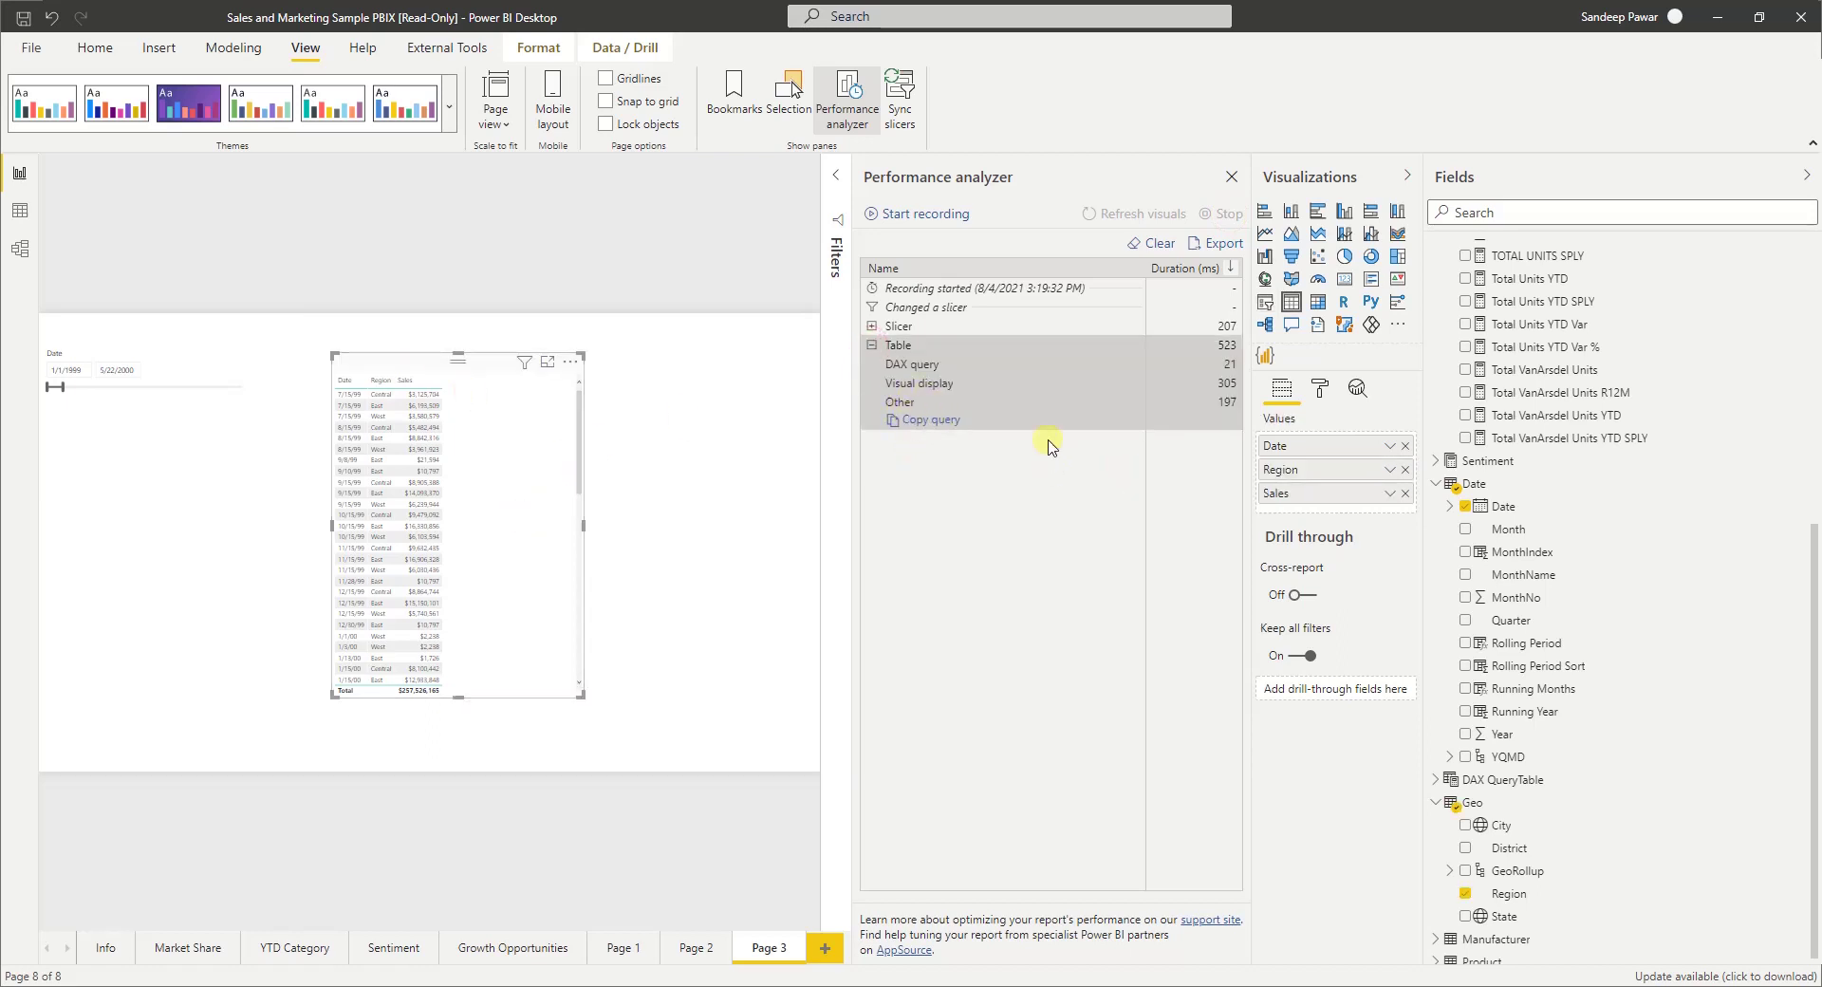
left_click(929, 421)
left_click(1228, 178)
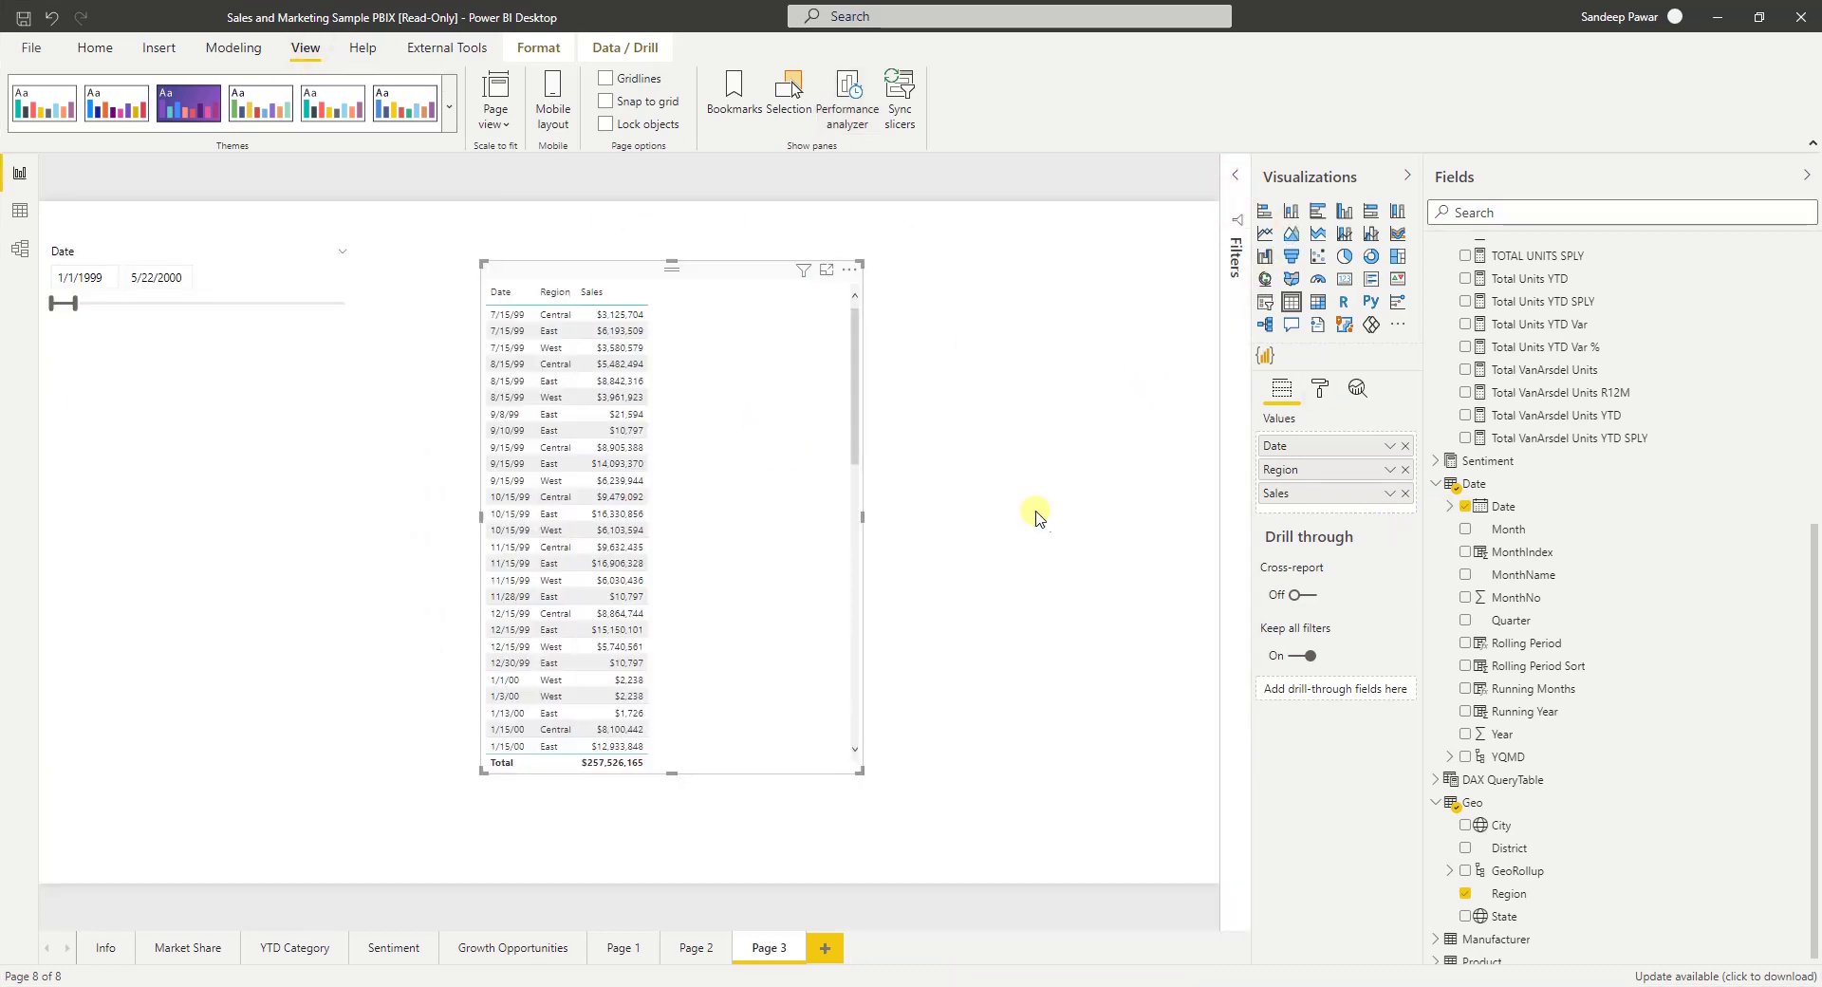
- Start a new calculated table and paste the copied DAX query below Table =
scroll(1502, 539, "up", 7)
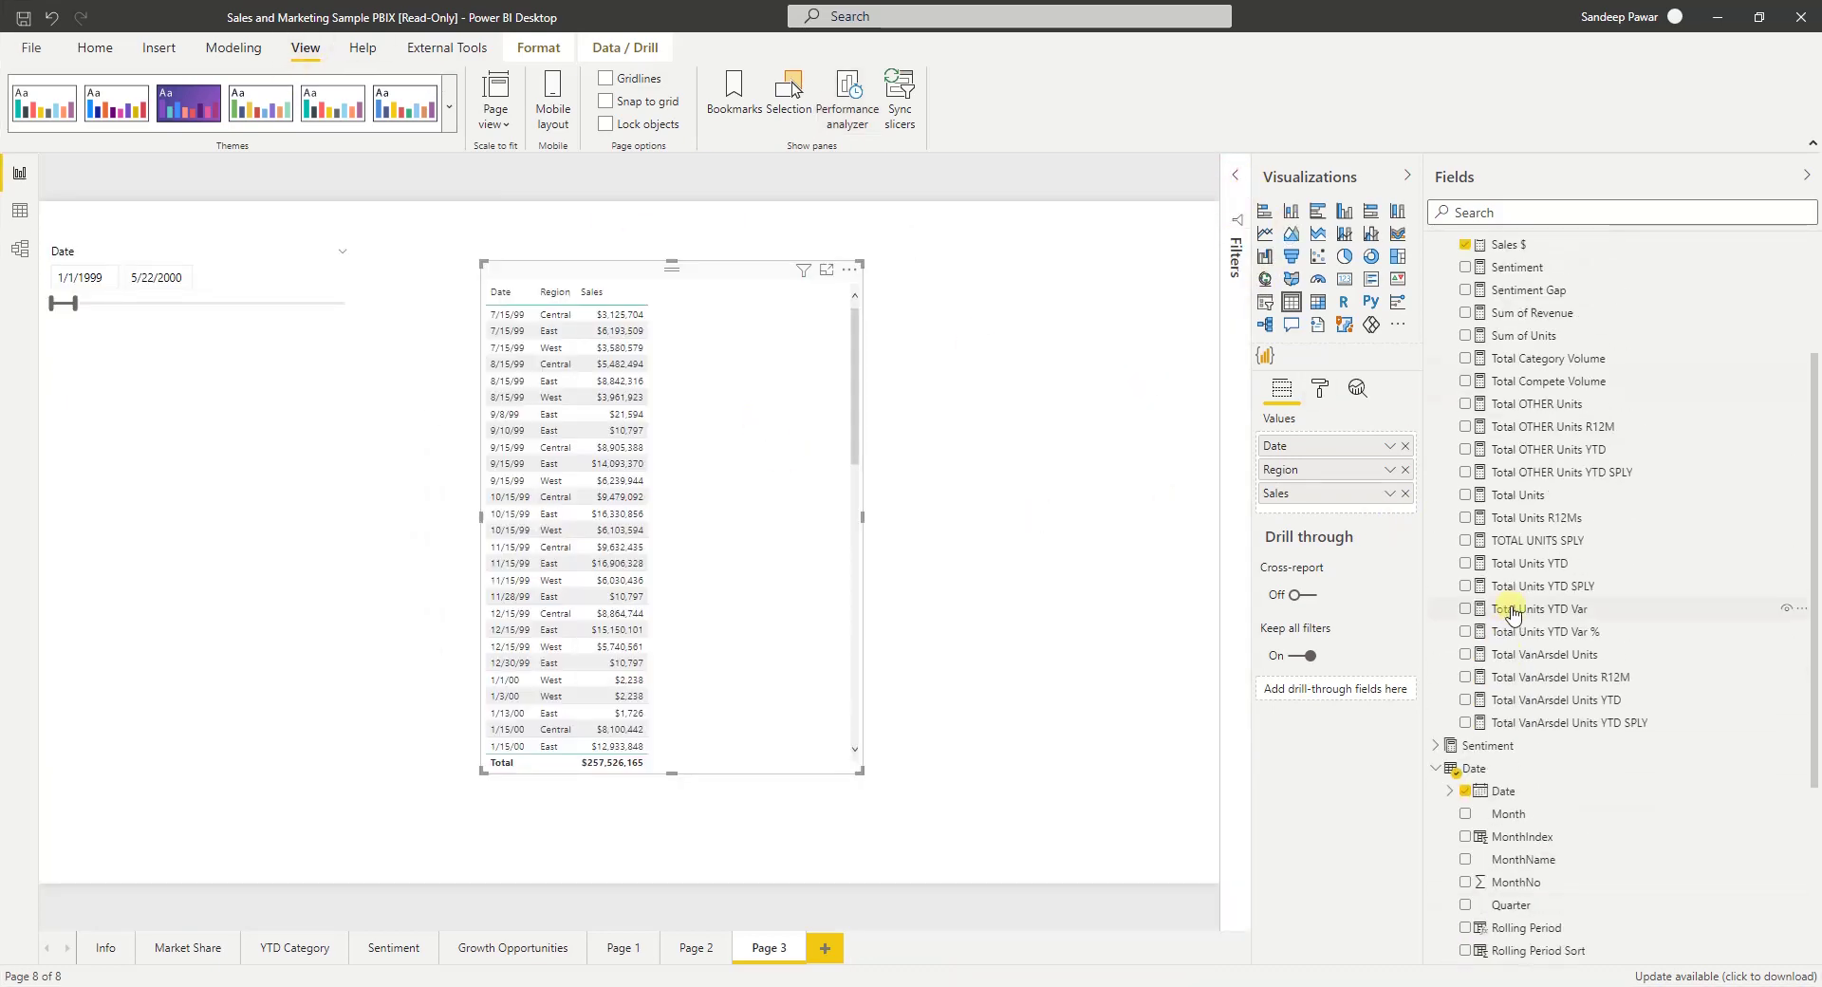
left_click(158, 46)
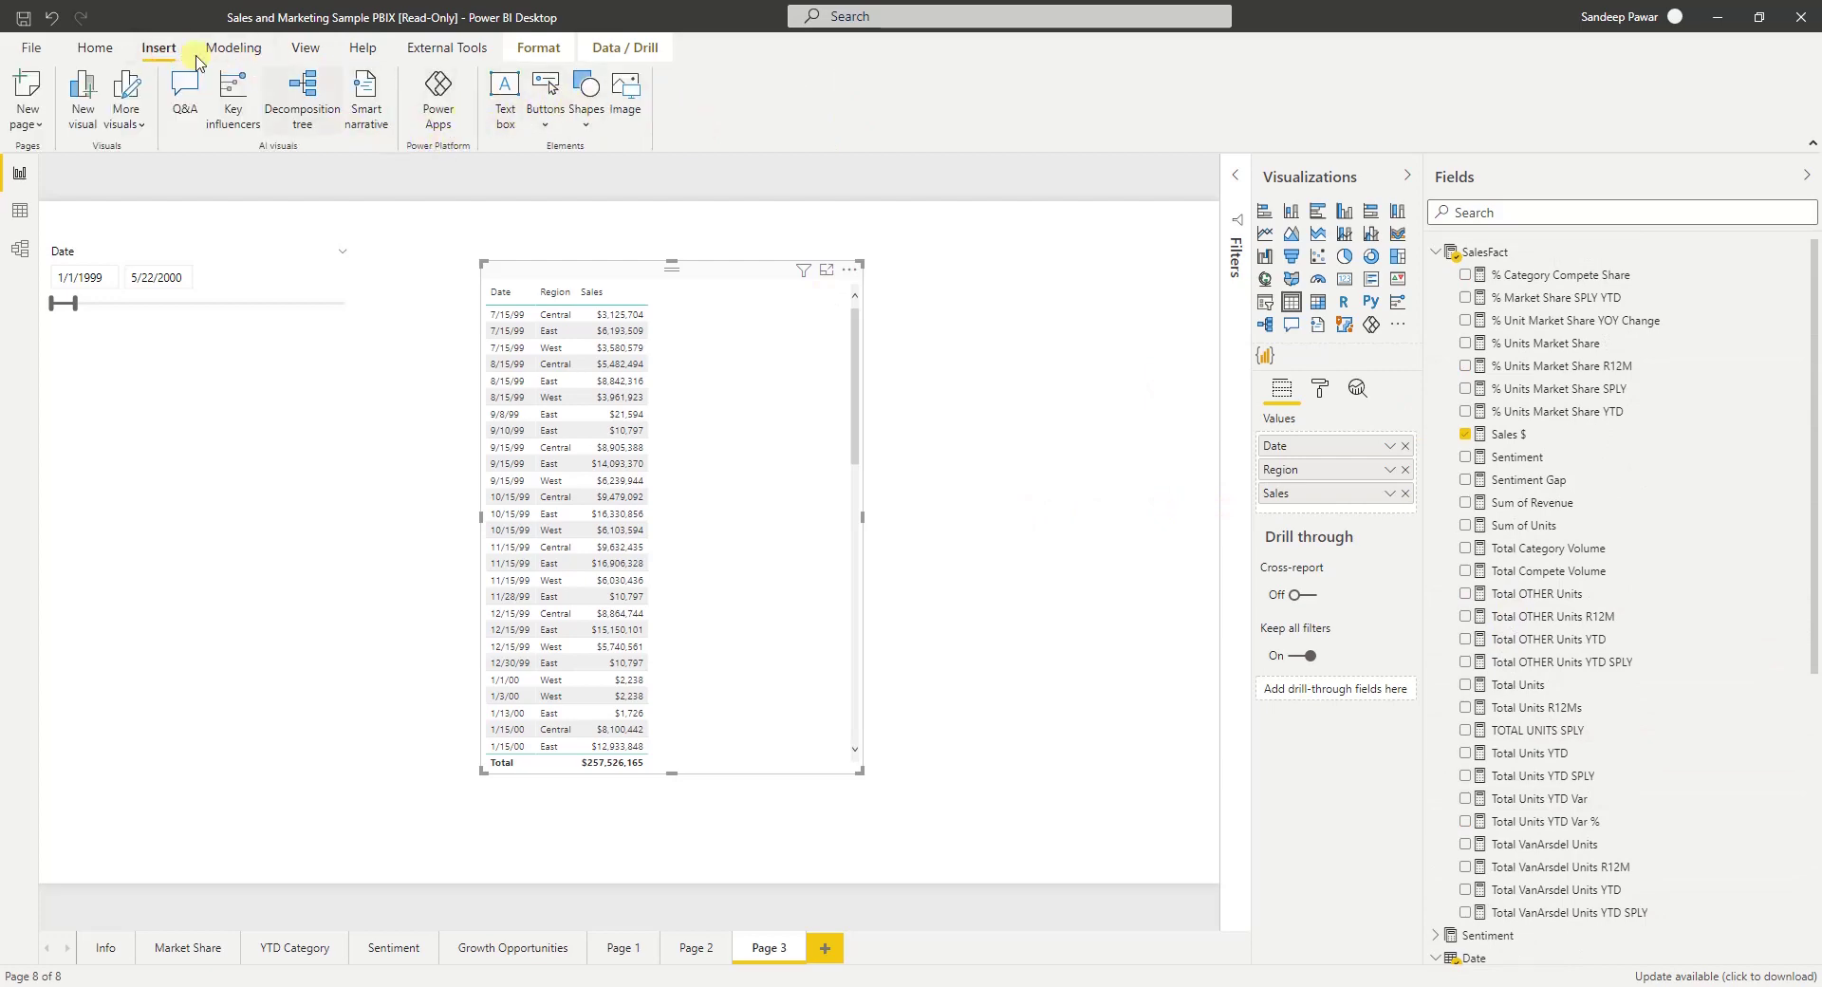
left_click(235, 47)
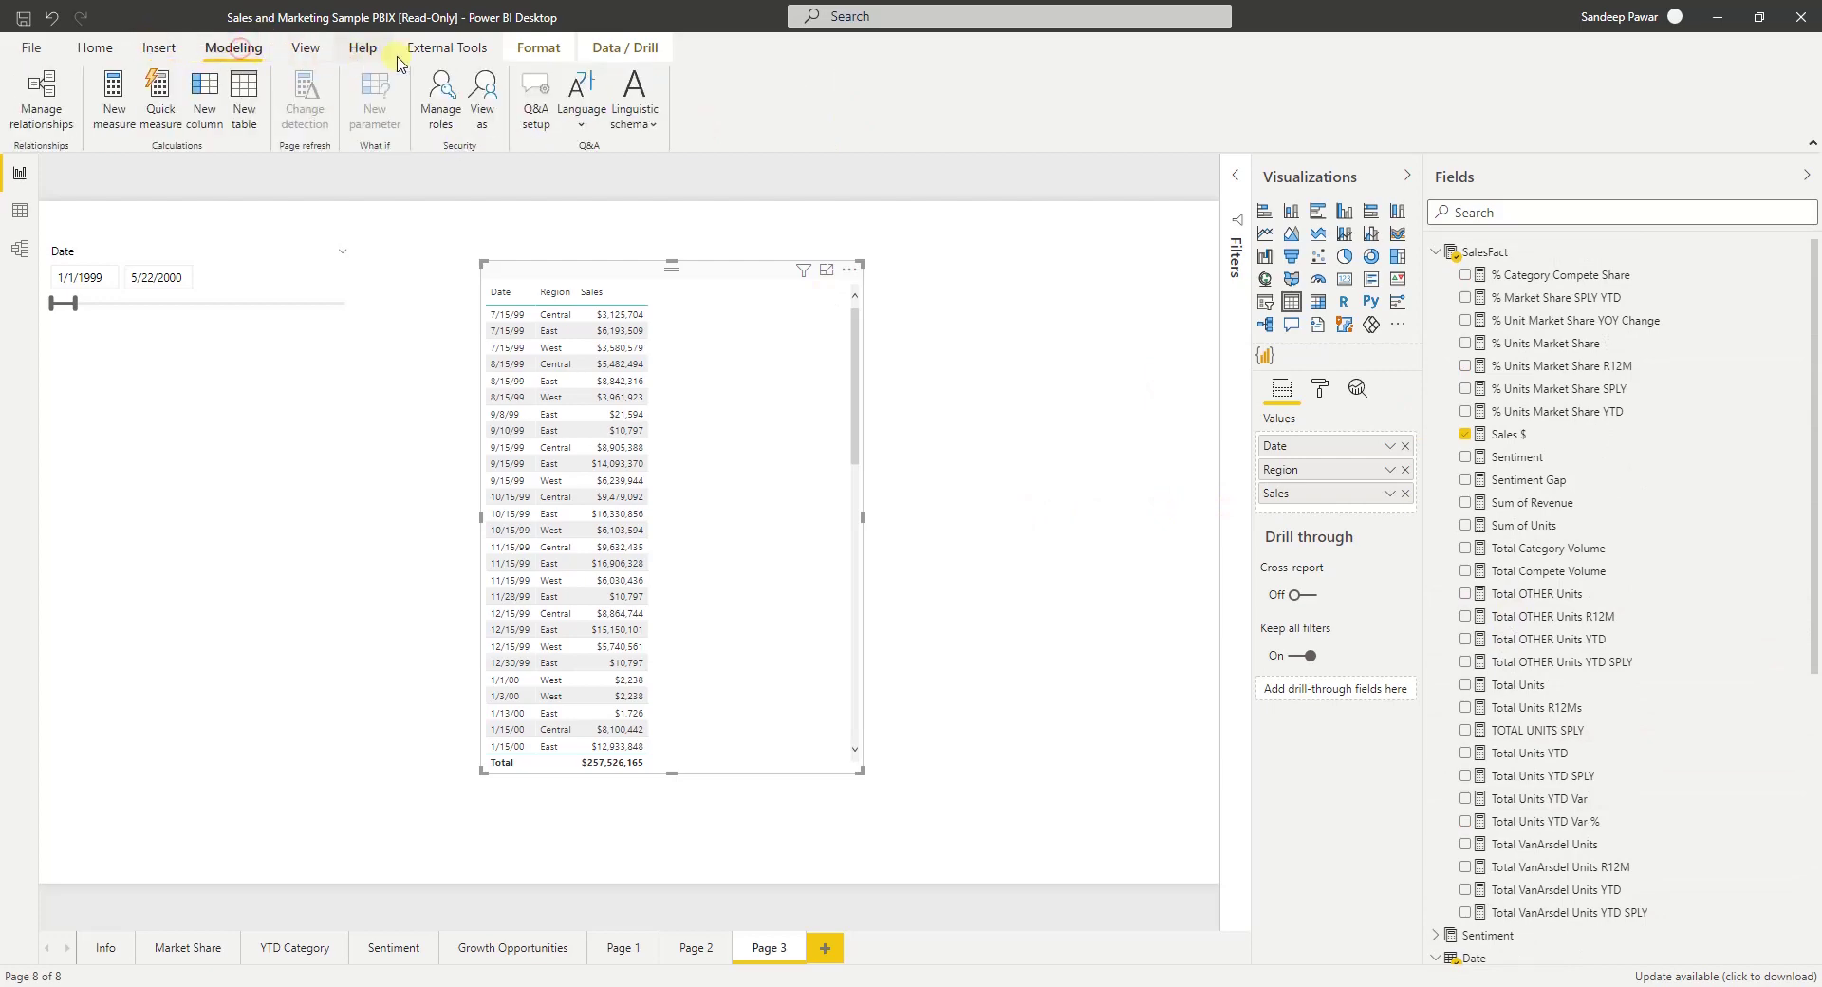
left_click(265, 112)
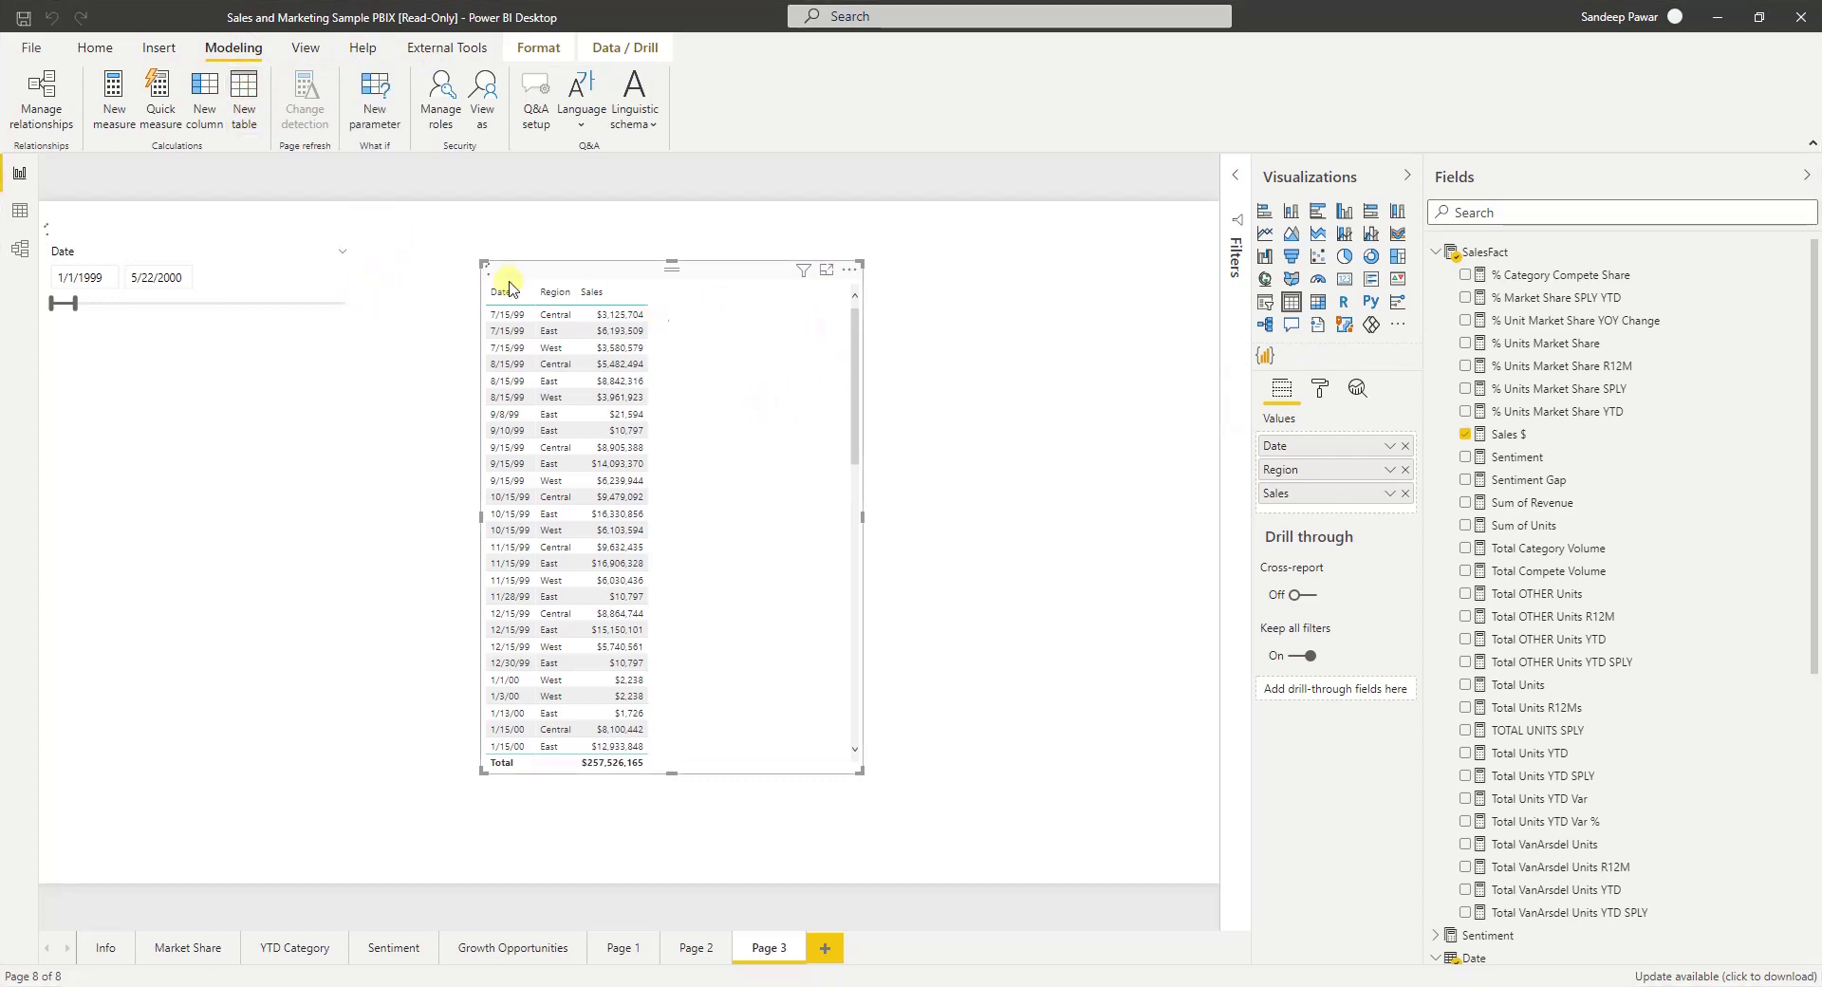
left_click(209, 169)
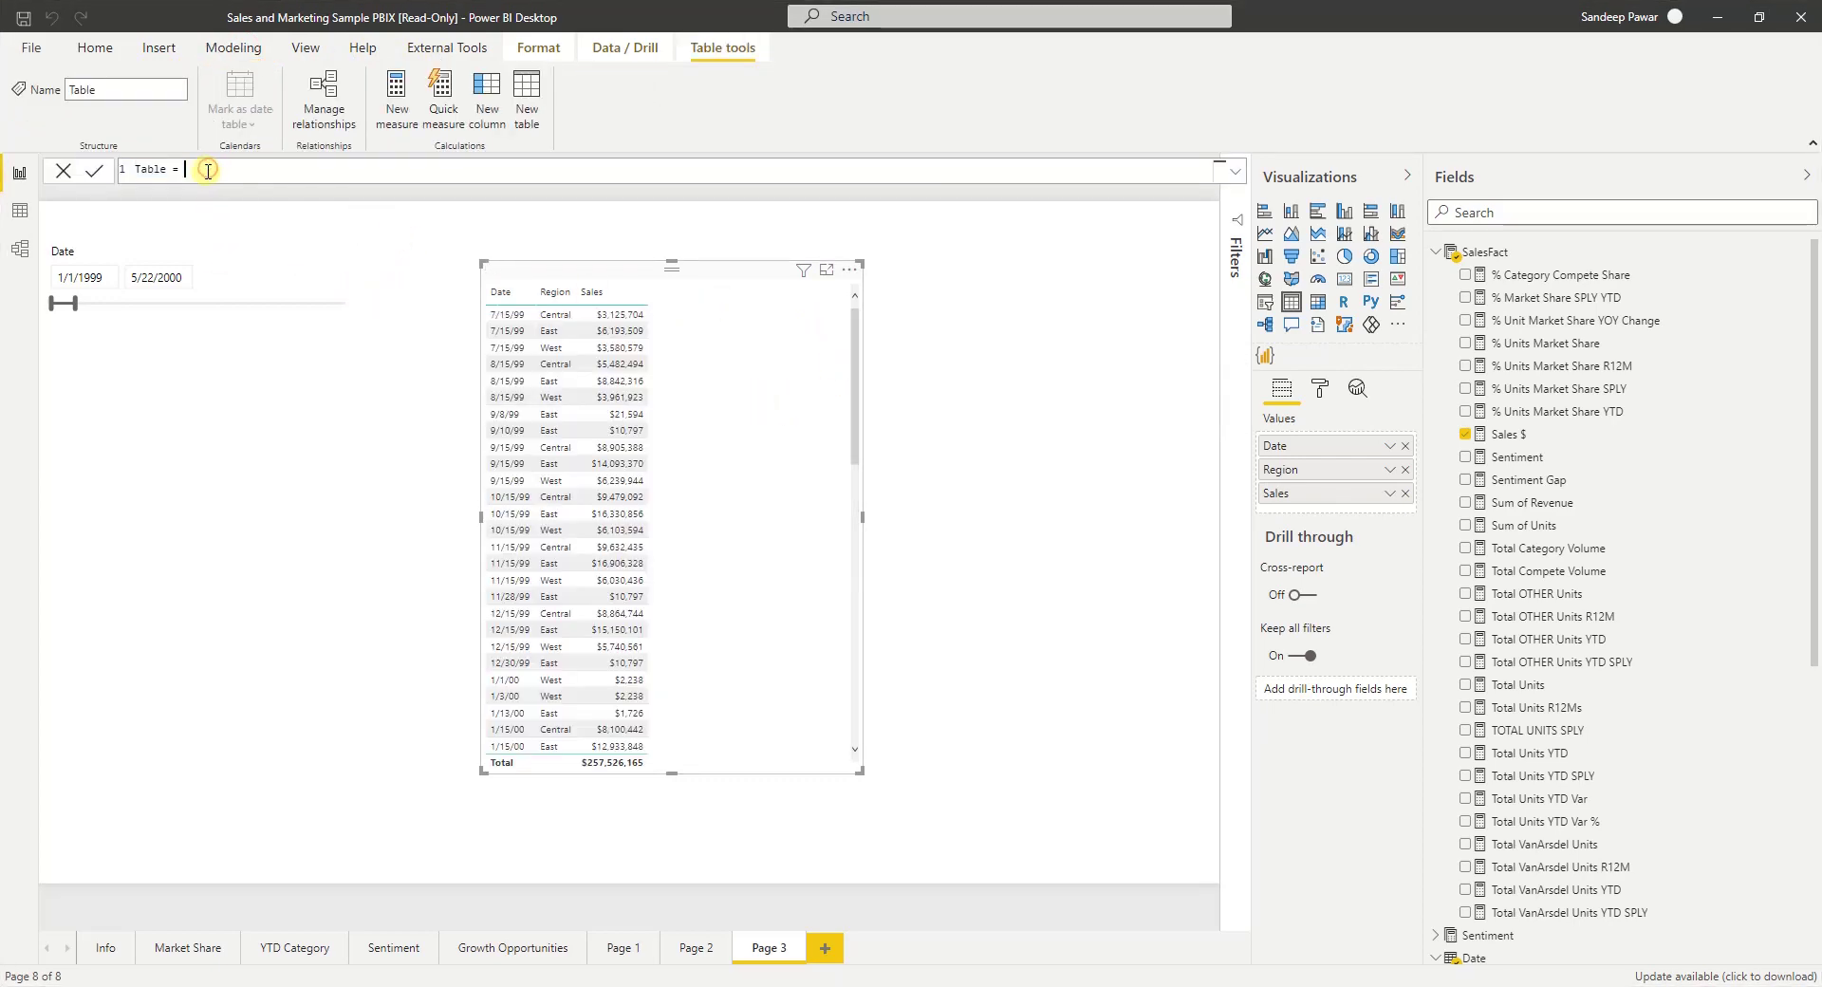
key("shift+Return")
key("shift+Return")
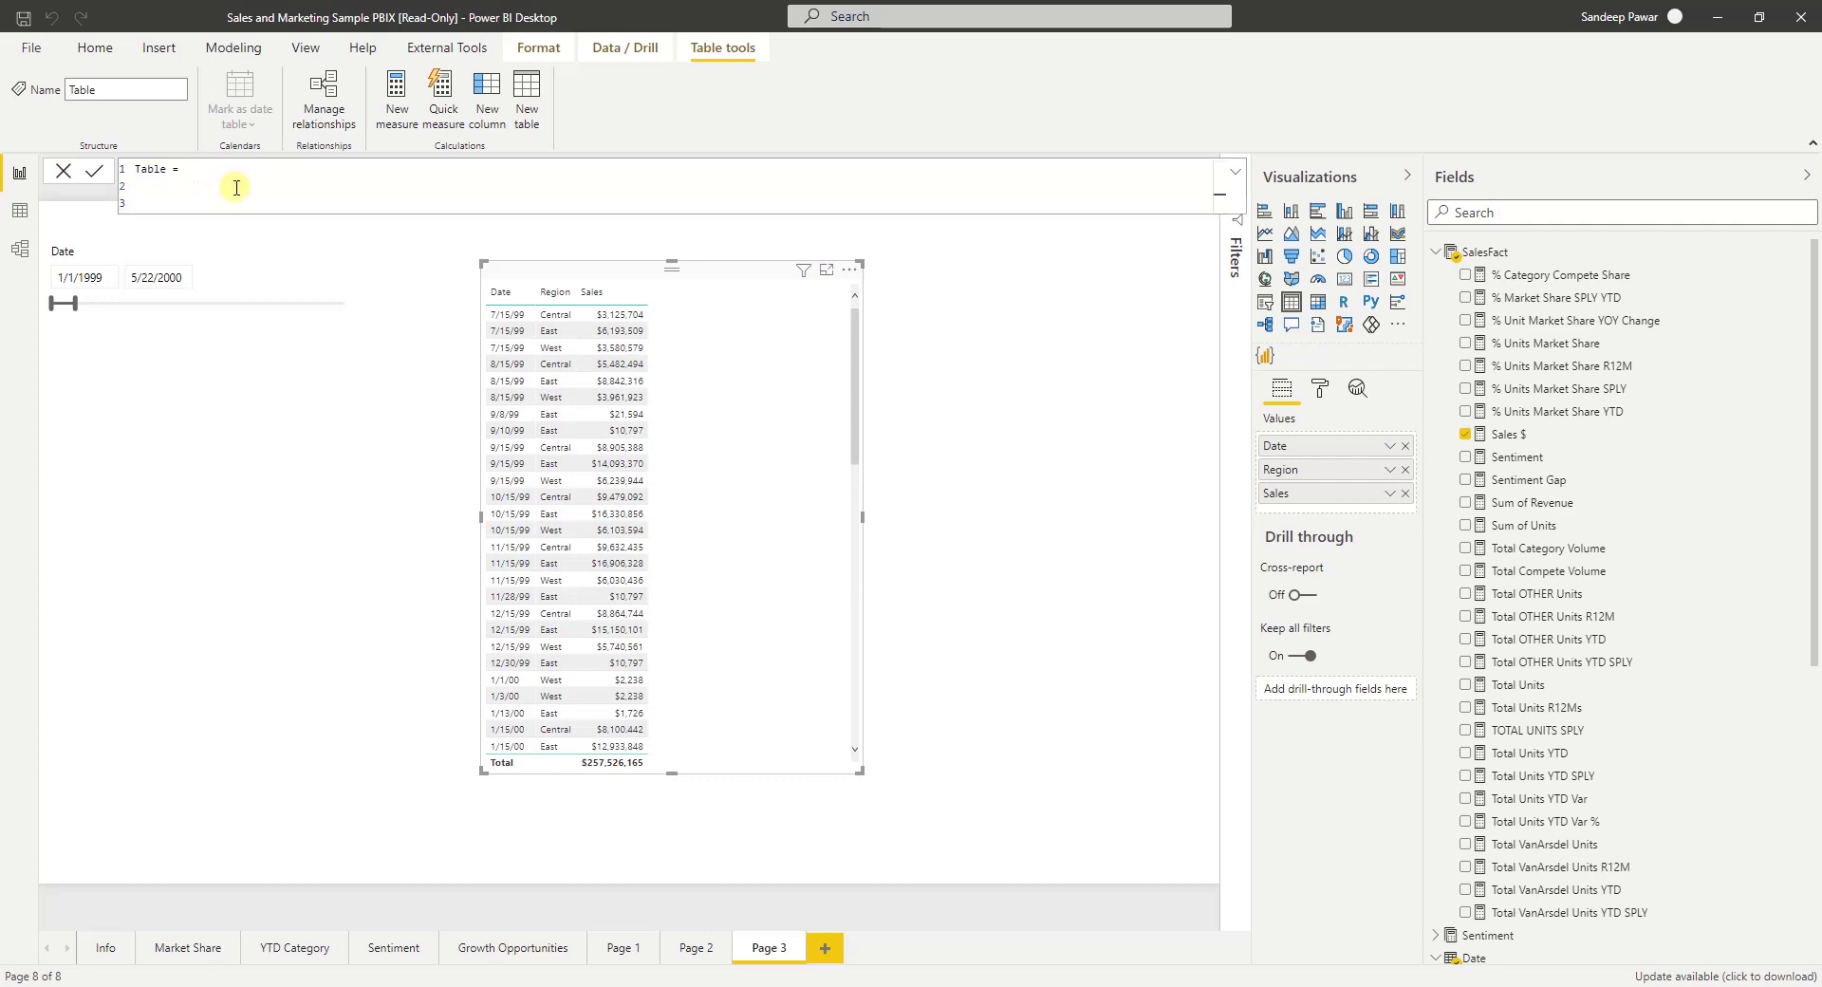
type("// DAX Query DEFINE   VAR __DS0FilterTable =     FILTER(       KEEPFILTERS(VALUES('Date'[Date])),       'Date'[Date] < DATE(2000, 5, 23)     )    VAR __DS0Core =     SUMMARIZECOLUMNS(       ROLLUPADDISSUBTOTAL(ROLLUPGROUP('Date'[Date], 'Geo'[Region]), \"IsGrandTotalRowTotal\"),       __DS0FilterTable,       \"Sales__\", 'SalesFact'[Sales $]     )    VAR __DS0PrimaryWindowed =     TOPN(502, __DS0Core, [IsGrandTotalRowTotal], 0, 'Date'[Date], 1, 'Geo'[Region], 1)  EVALUATE   __DS0PrimaryWindowed  ORDER BY   [IsGrandTotalRowTotal] DESC, 'Date'[Date], 'Geo'[Region]")
- Delete DEFINE, replace EVALUATE with return, comment out ORDER BY, and commit the formula
double_click(190, 223)
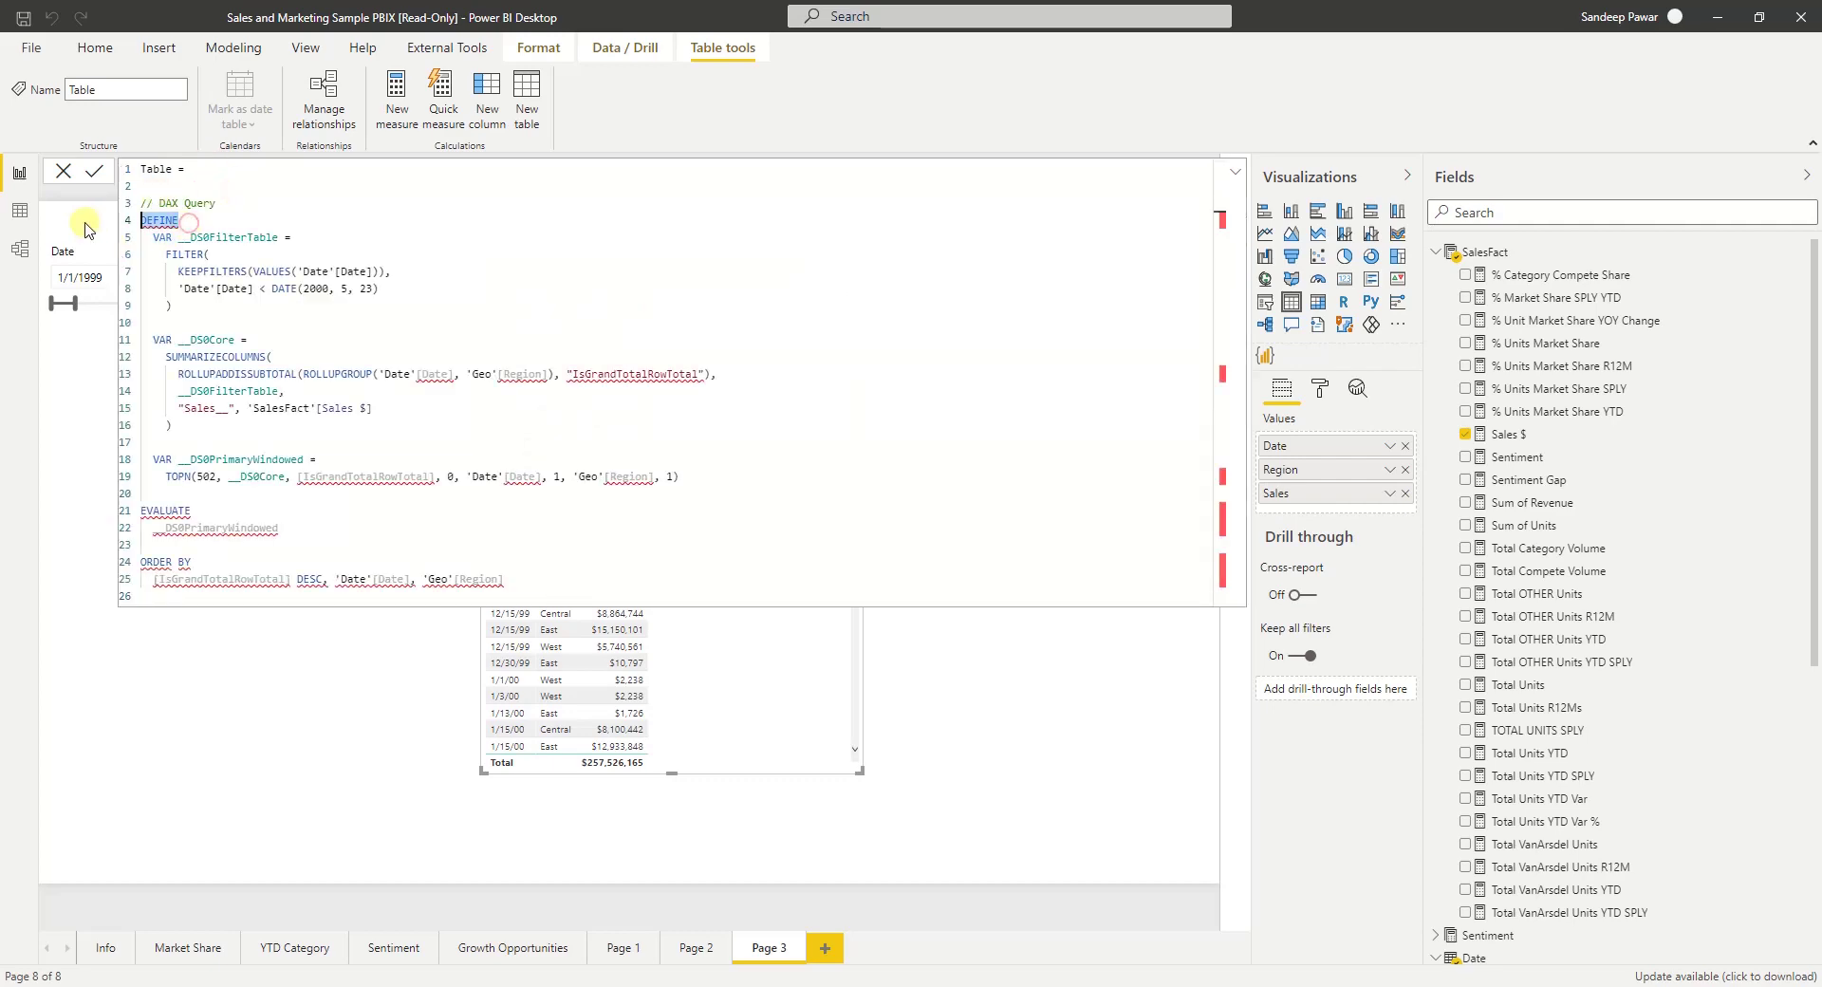
key("BackSpace")
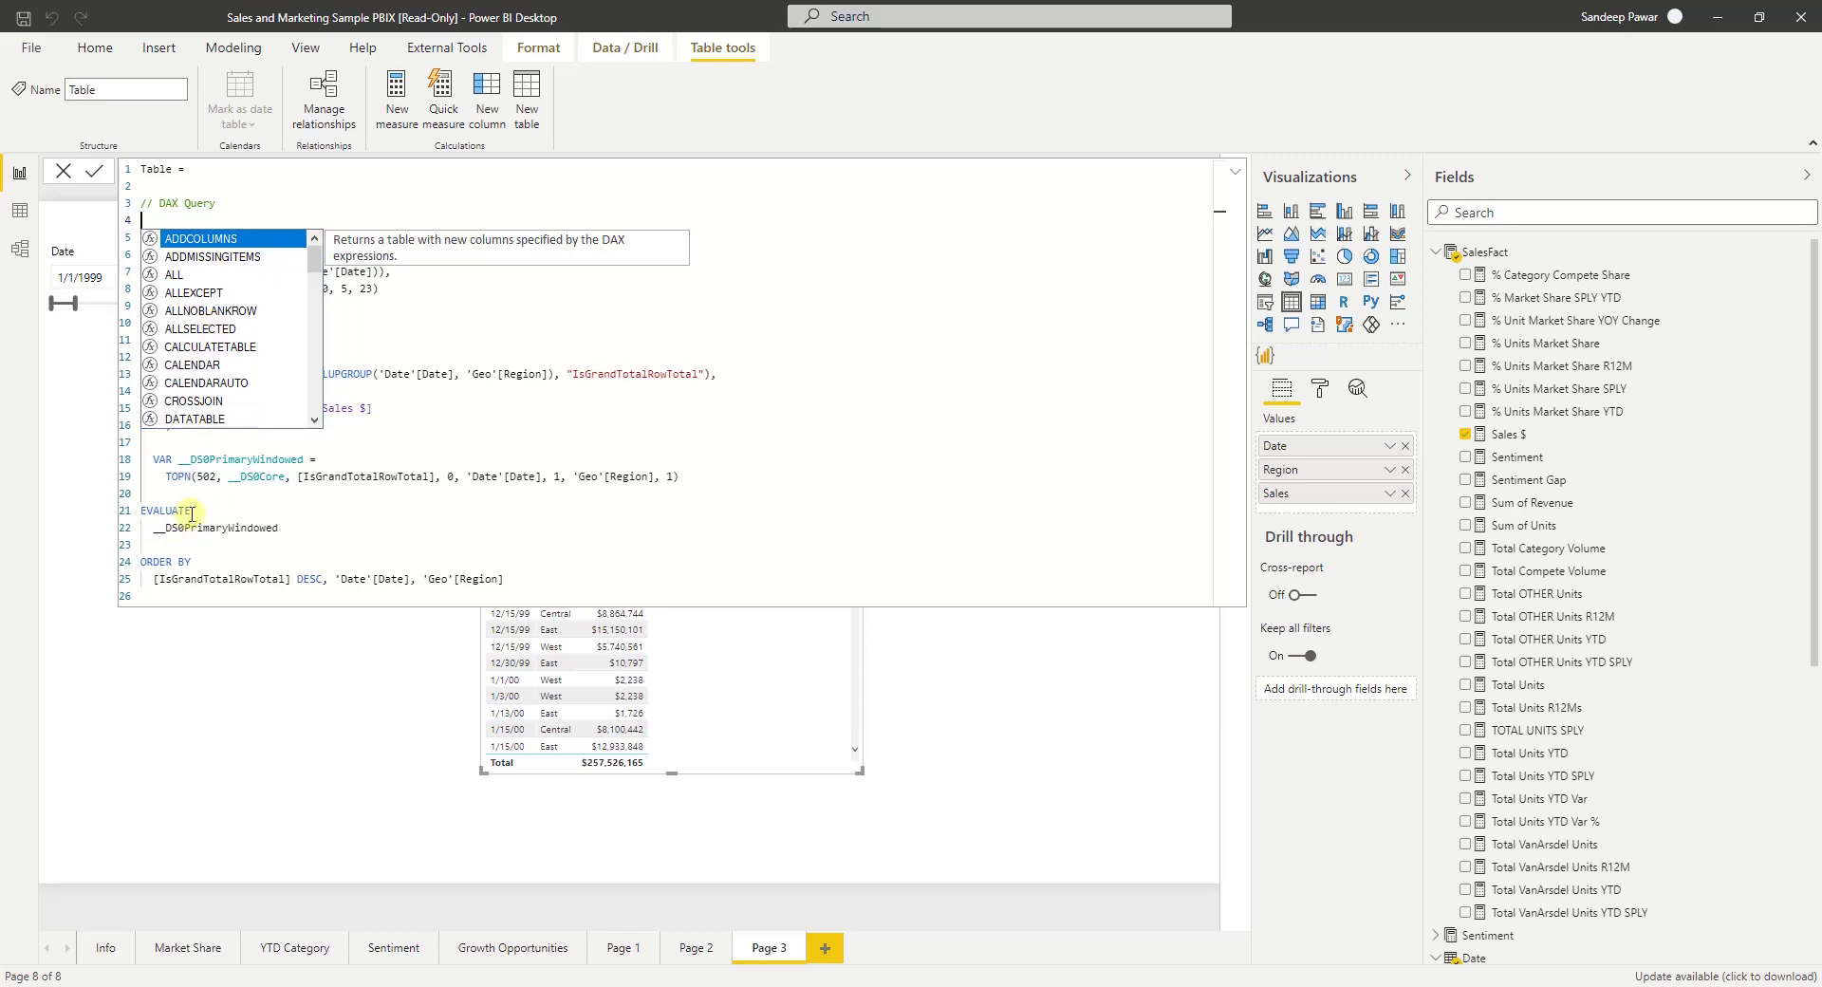
left_click_drag(194, 510, 116, 516)
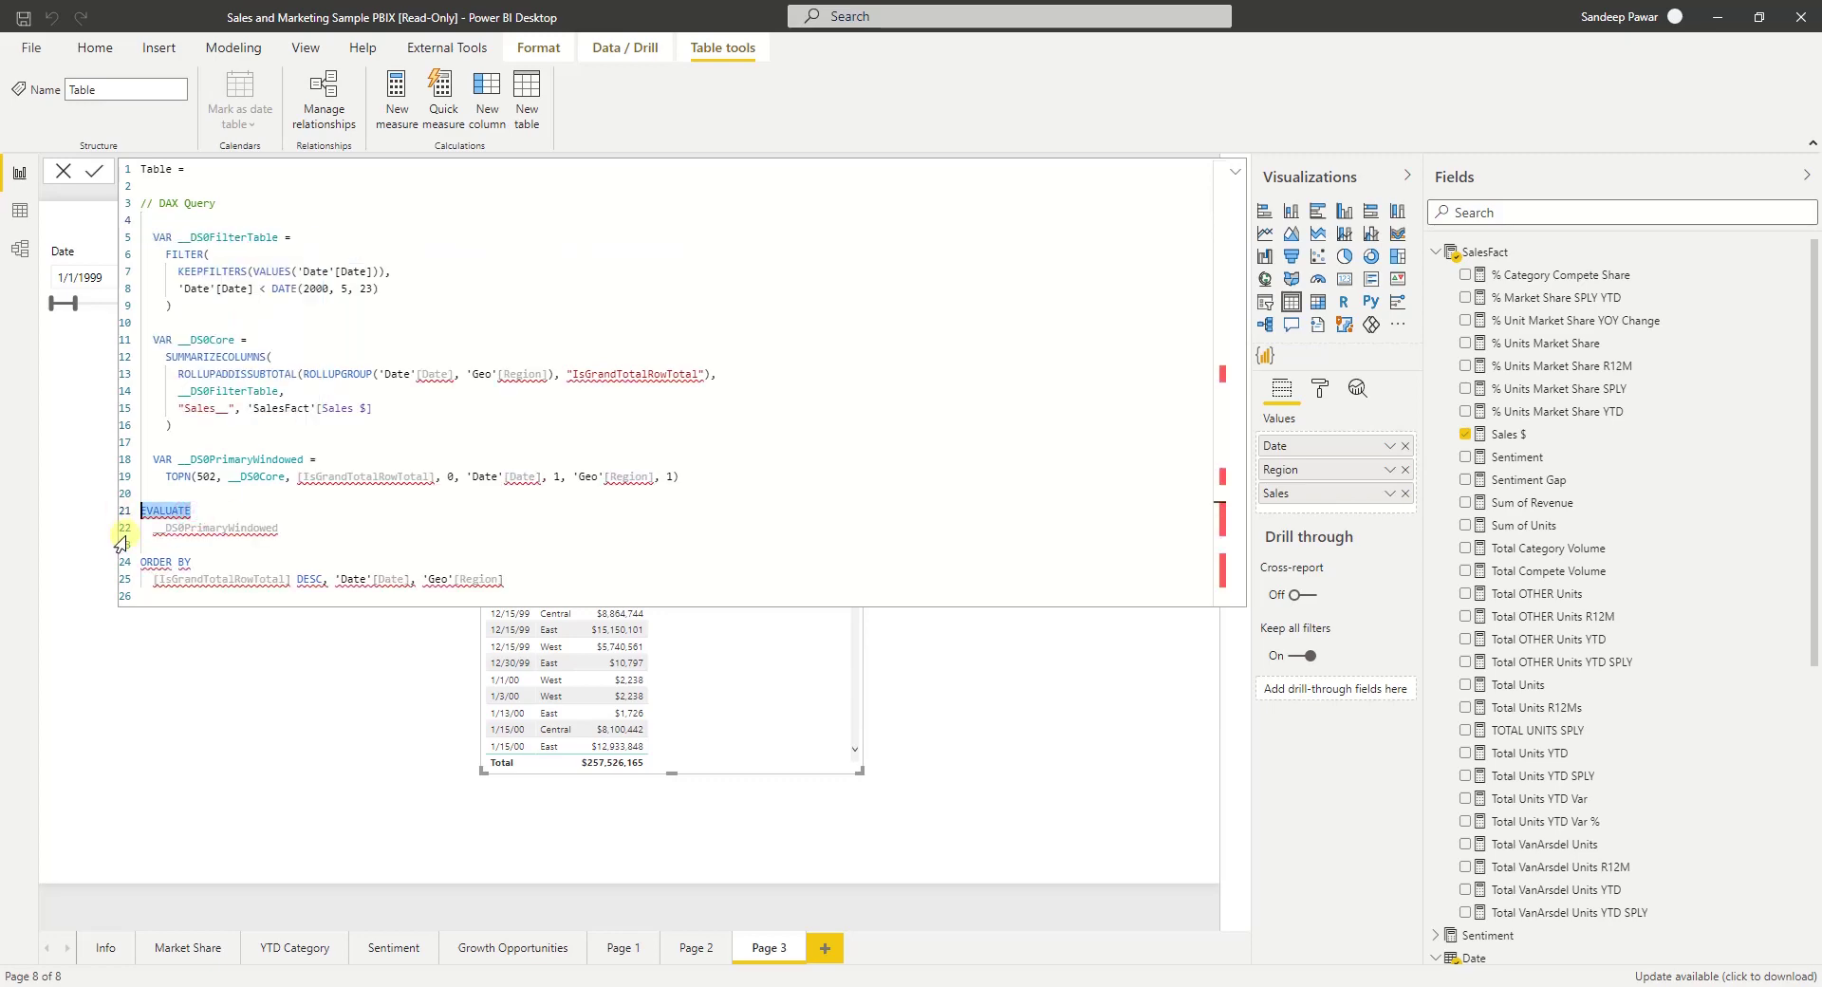
type("return")
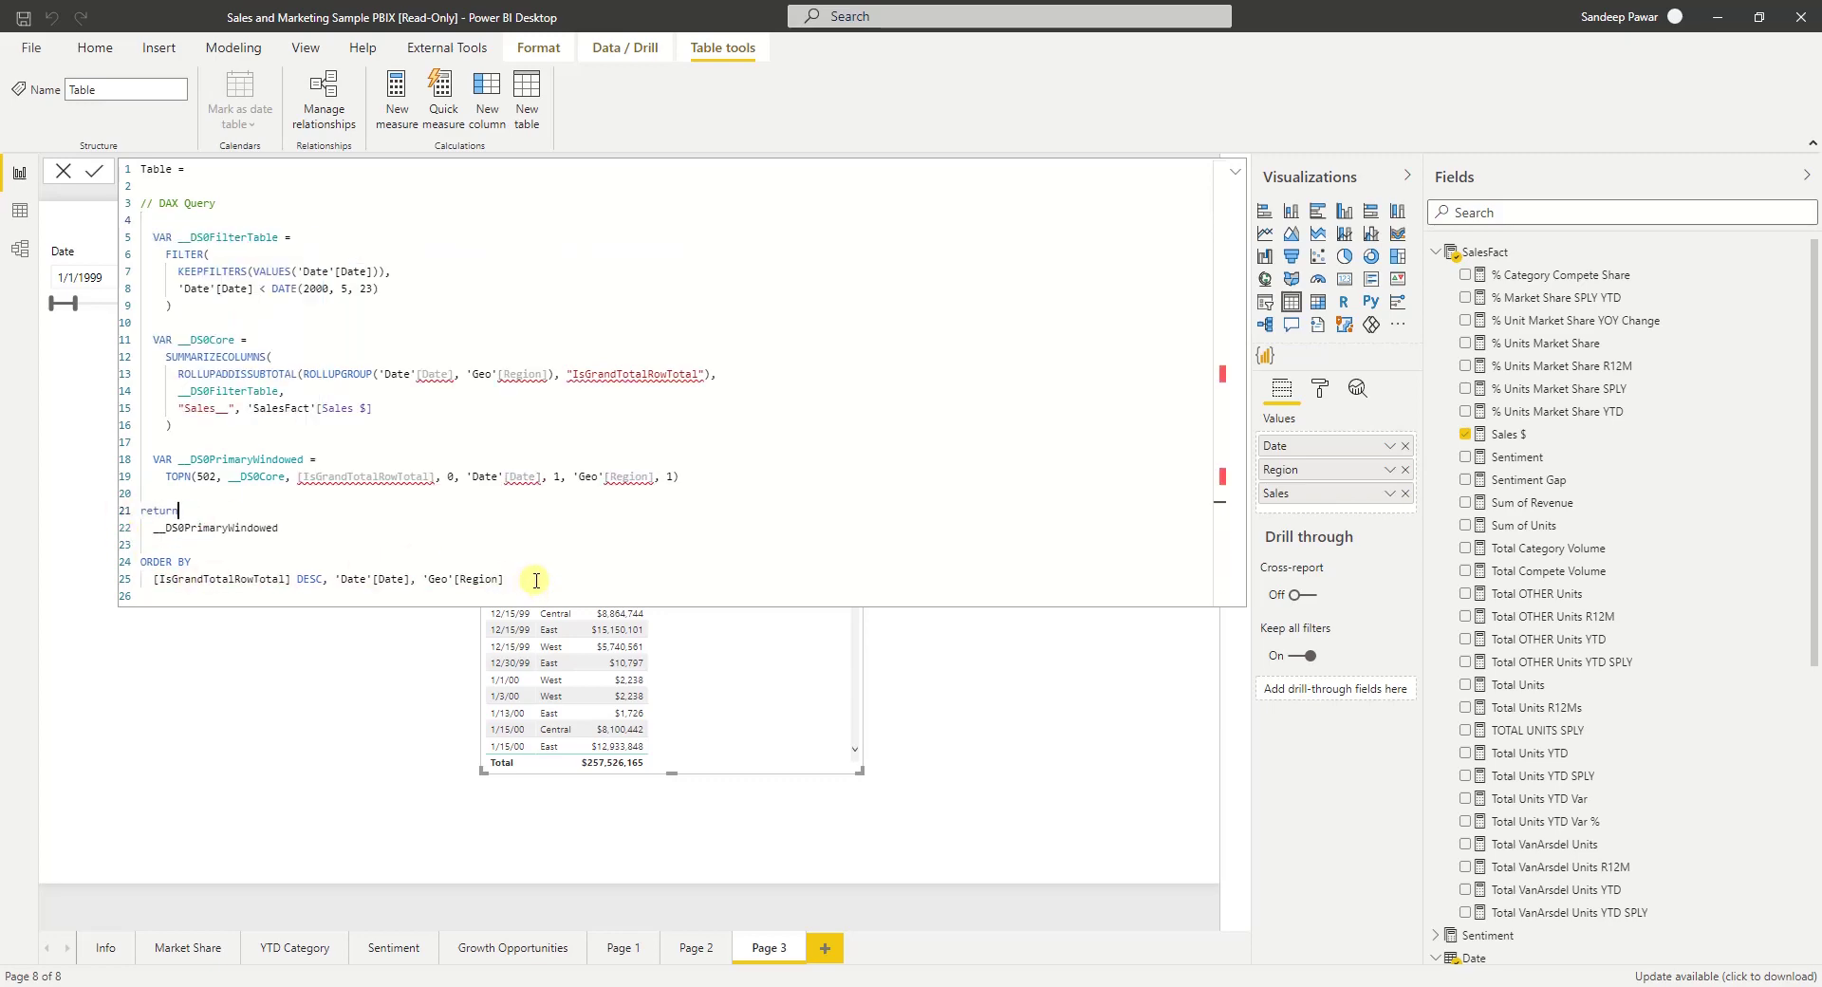
left_click_drag(536, 579, 112, 573)
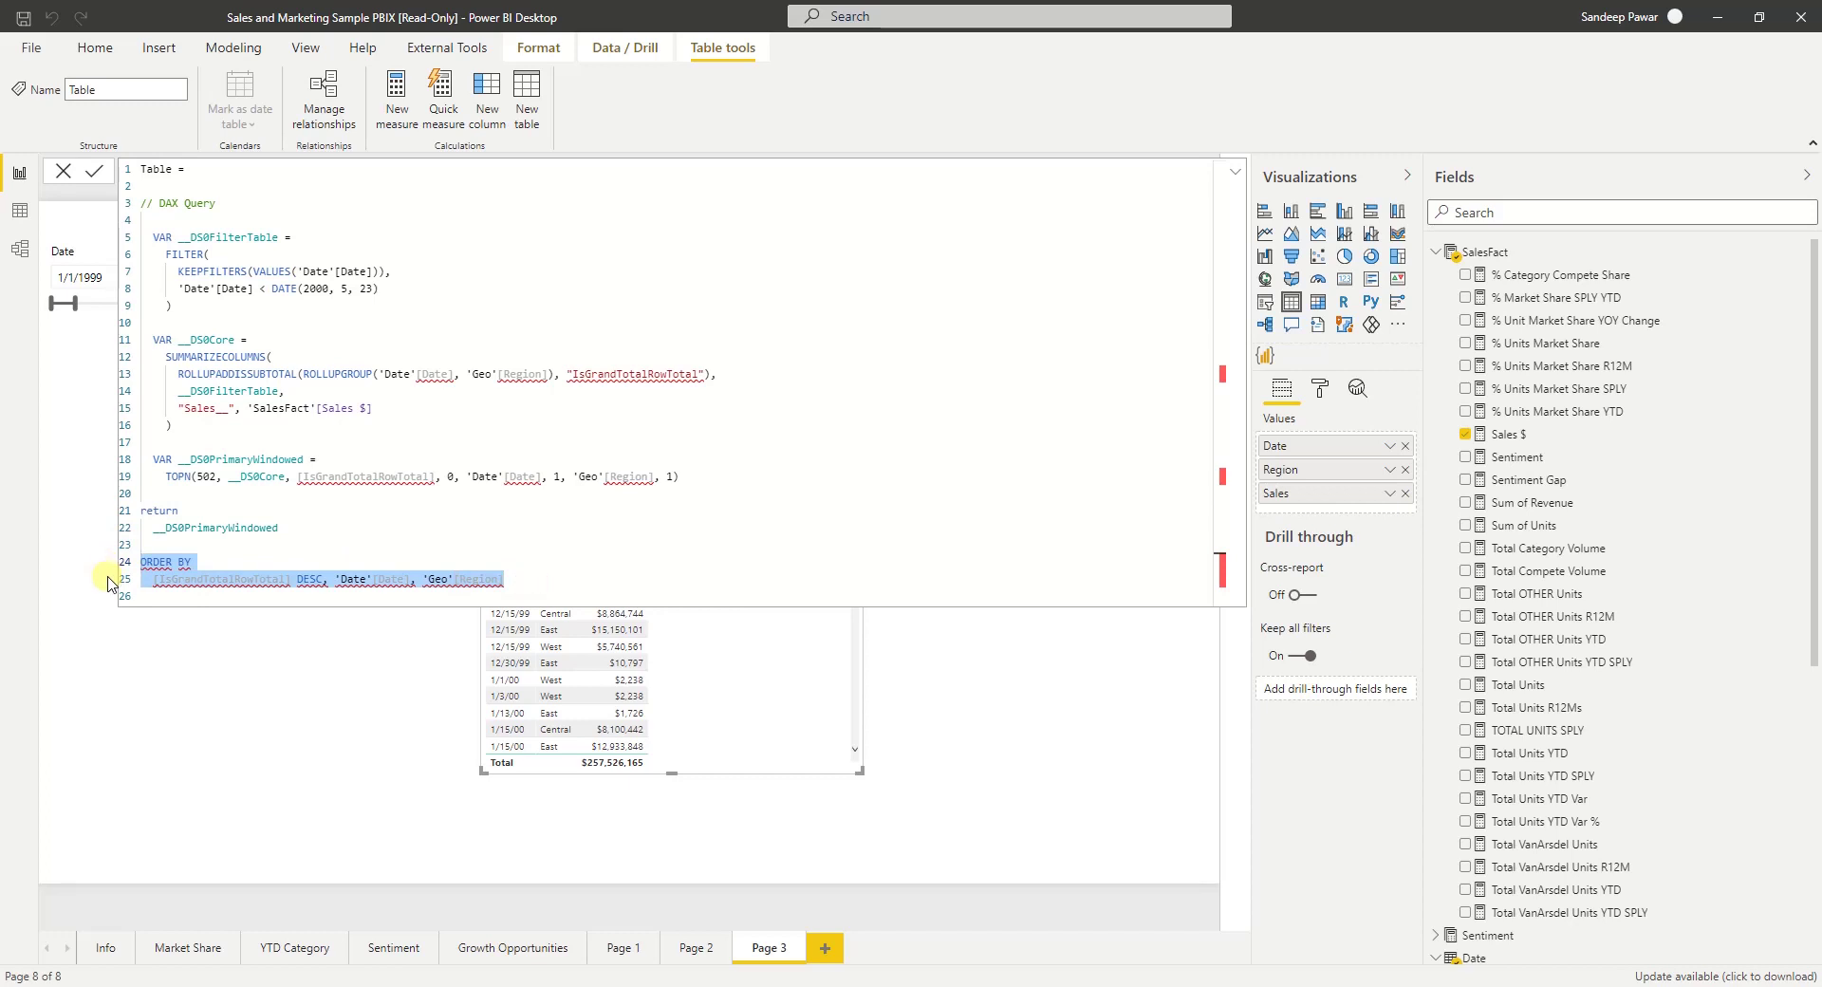
key("ctrl+slash")
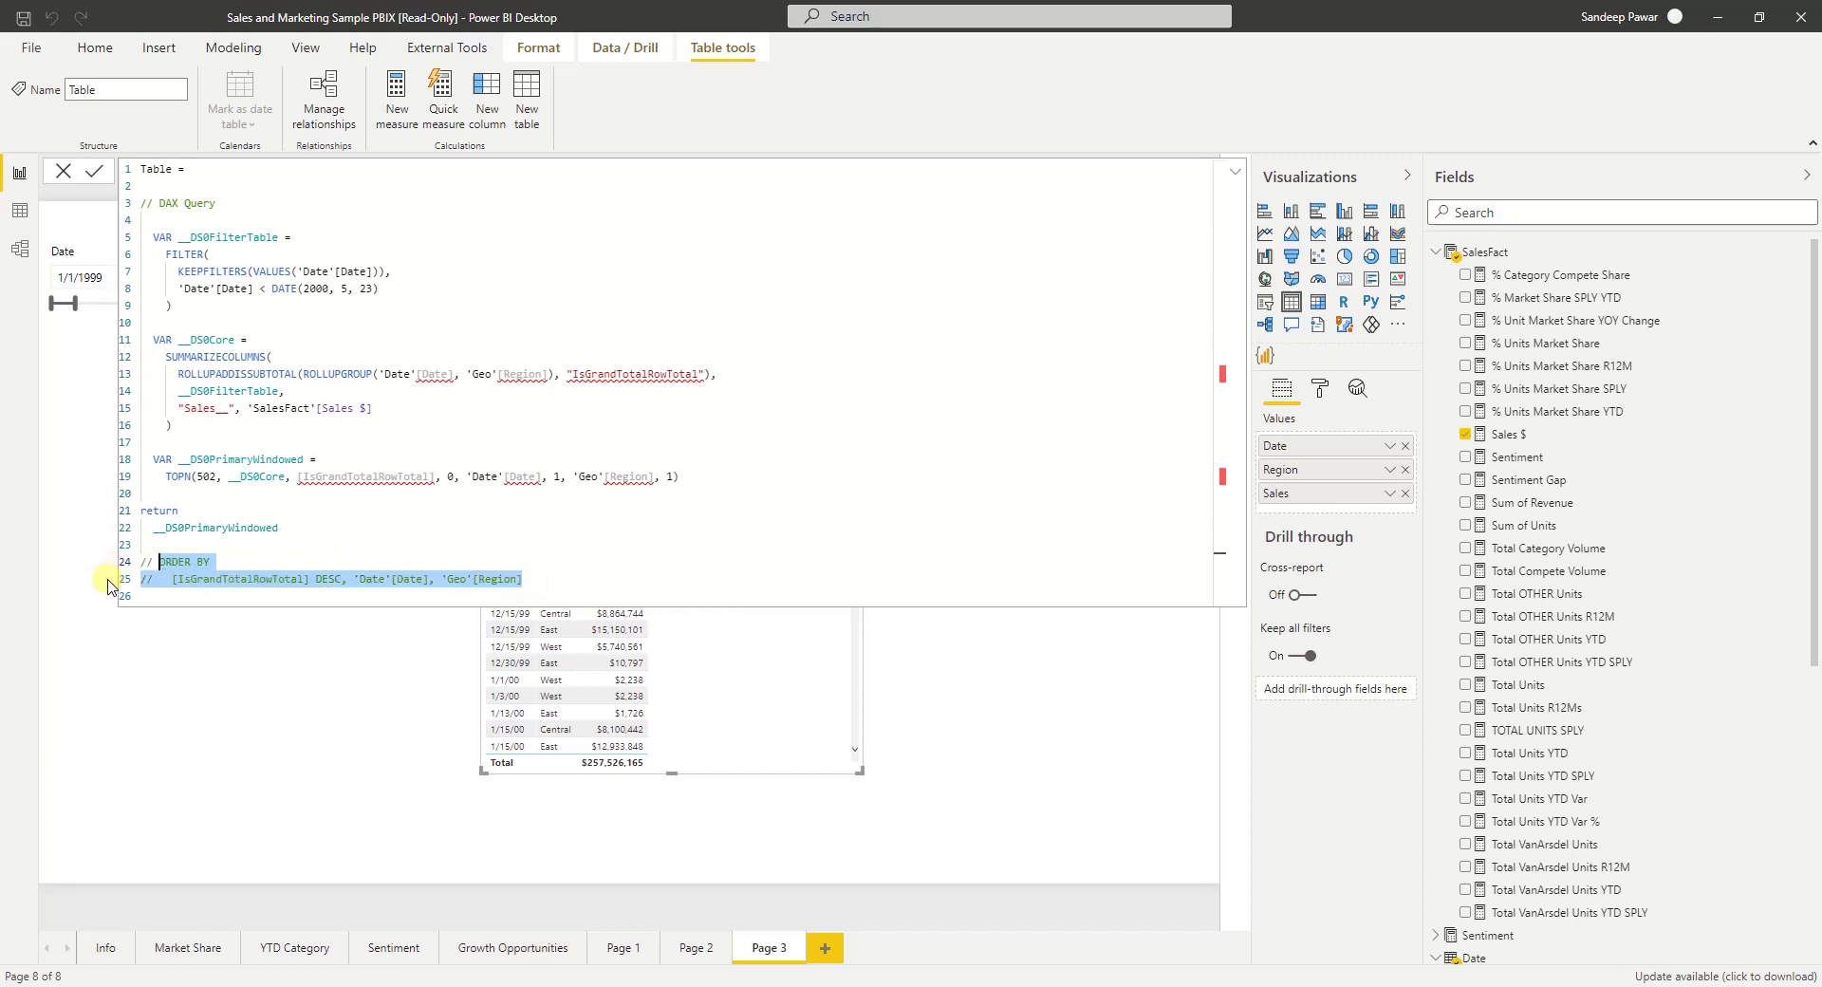
left_click(94, 171)
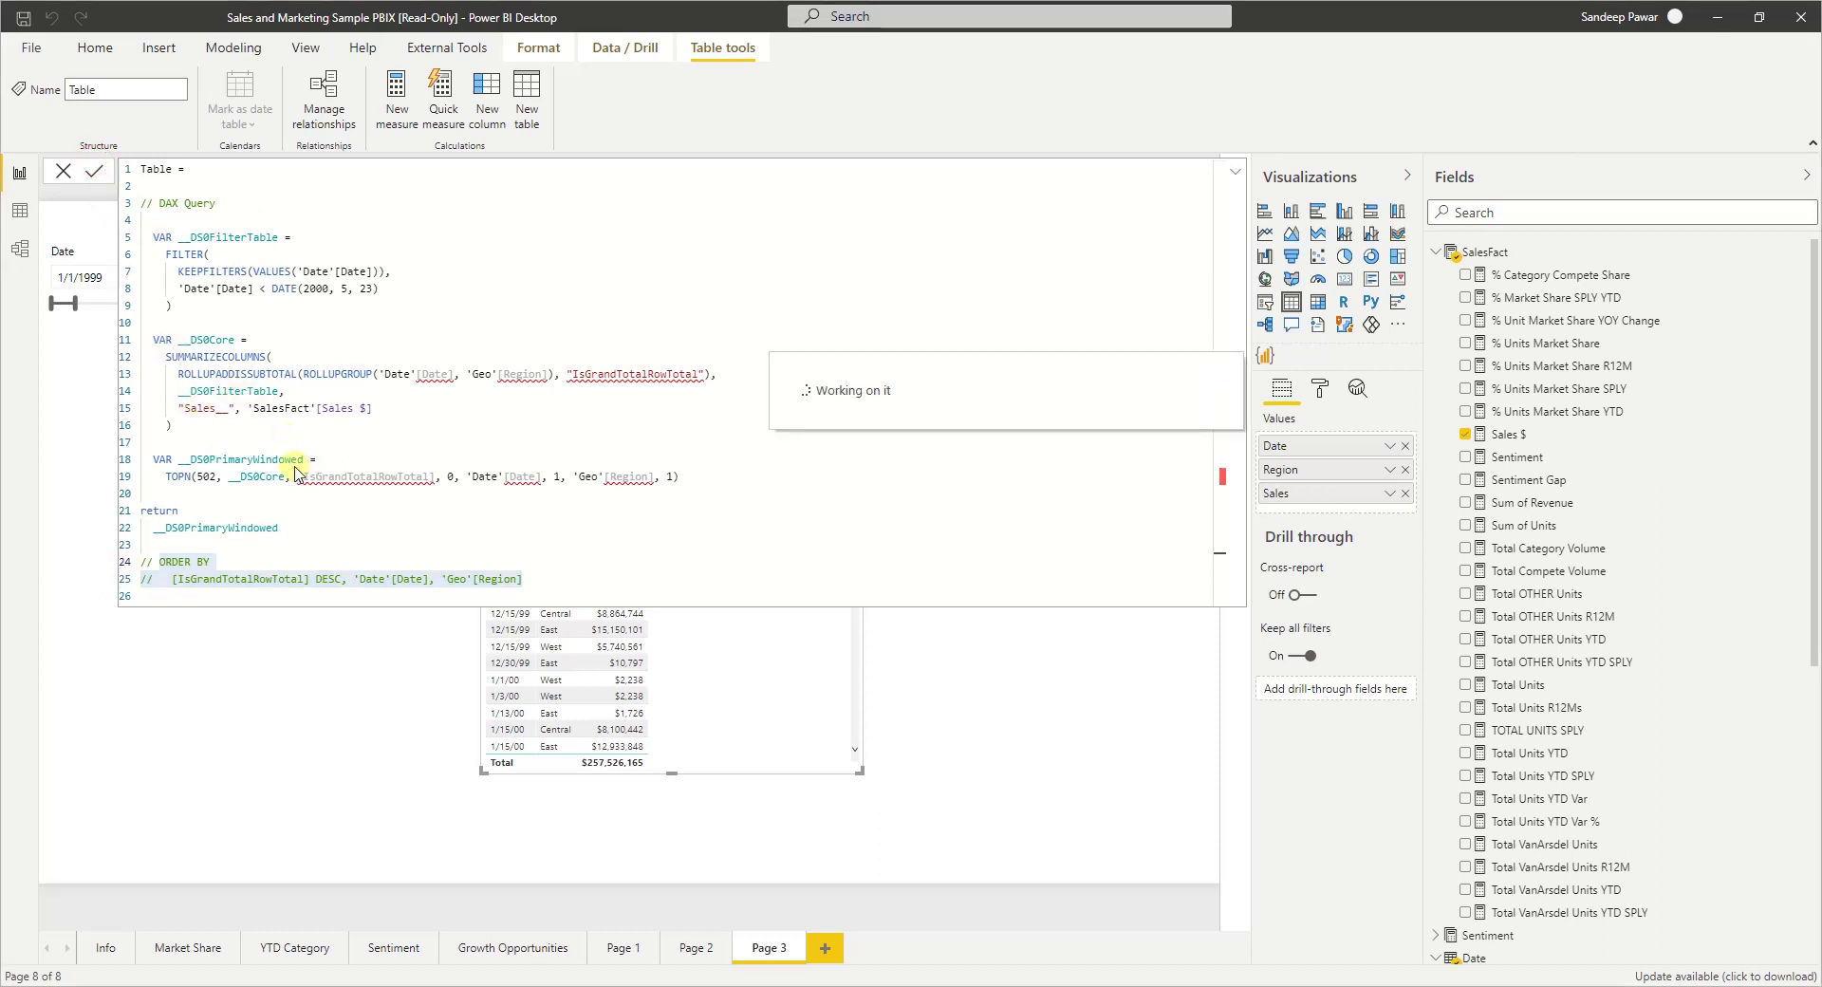